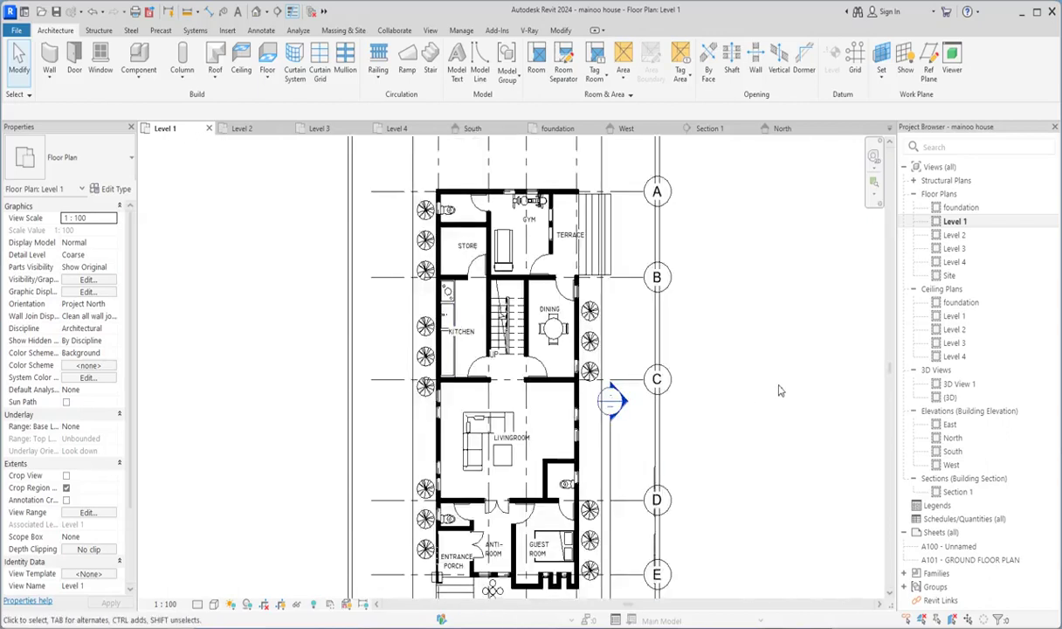
{"action": "scroll", "coordinate": [690, 407], "scroll_direction": "down", "scroll_amount": 2}
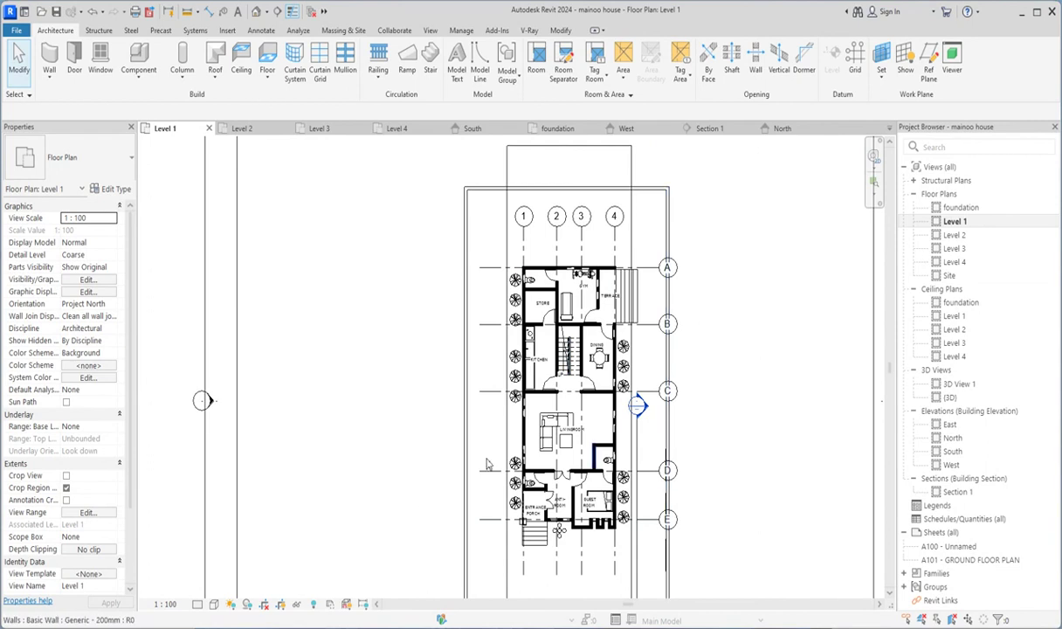
Review the house by switching between the 3D view, South elevation and Level 1 plan.
{"action": "double_click", "coordinate": [952, 397]}
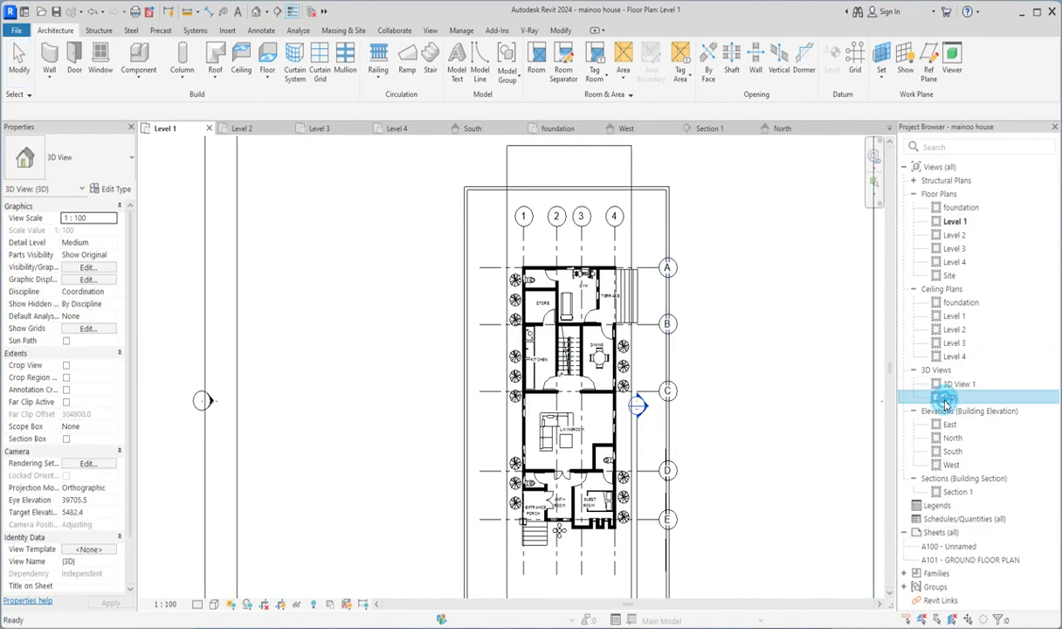
{"action": "scroll", "coordinate": [567, 463], "scroll_direction": "up", "scroll_amount": 3}
{"action": "scroll", "coordinate": [657, 419], "scroll_direction": "down", "scroll_amount": 3}
{"action": "scroll", "coordinate": [658, 419], "scroll_direction": "up", "scroll_amount": 2}
{"action": "scroll", "coordinate": [646, 375], "scroll_direction": "up", "scroll_amount": 2}
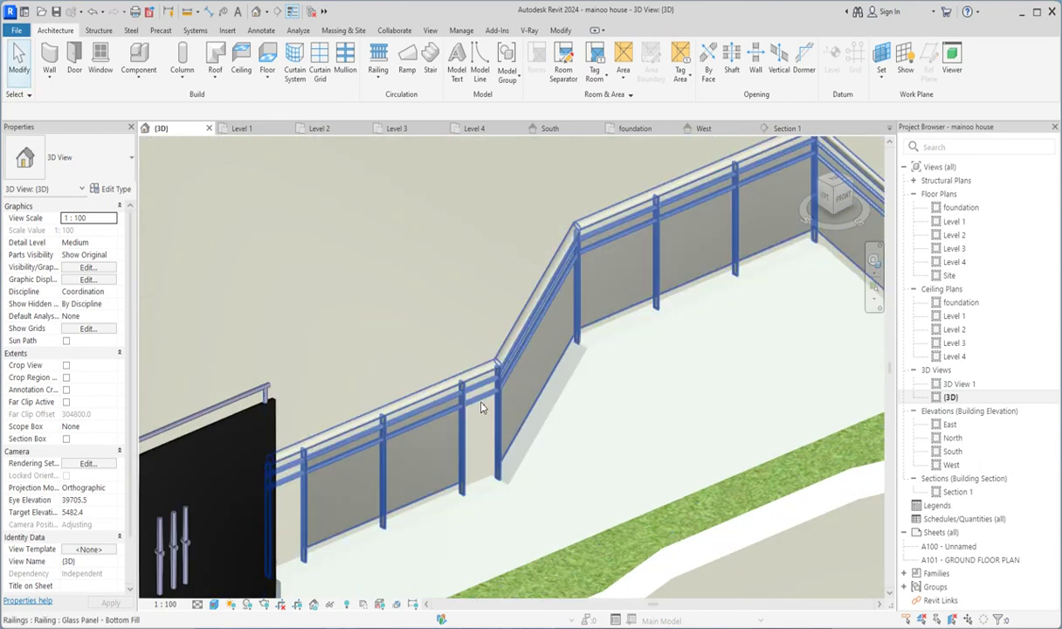
{"action": "scroll", "coordinate": [625, 295], "scroll_direction": "down", "scroll_amount": 2}
{"action": "scroll", "coordinate": [625, 295], "scroll_direction": "down", "scroll_amount": 4}
{"action": "scroll", "coordinate": [681, 262], "scroll_direction": "up", "scroll_amount": 2}
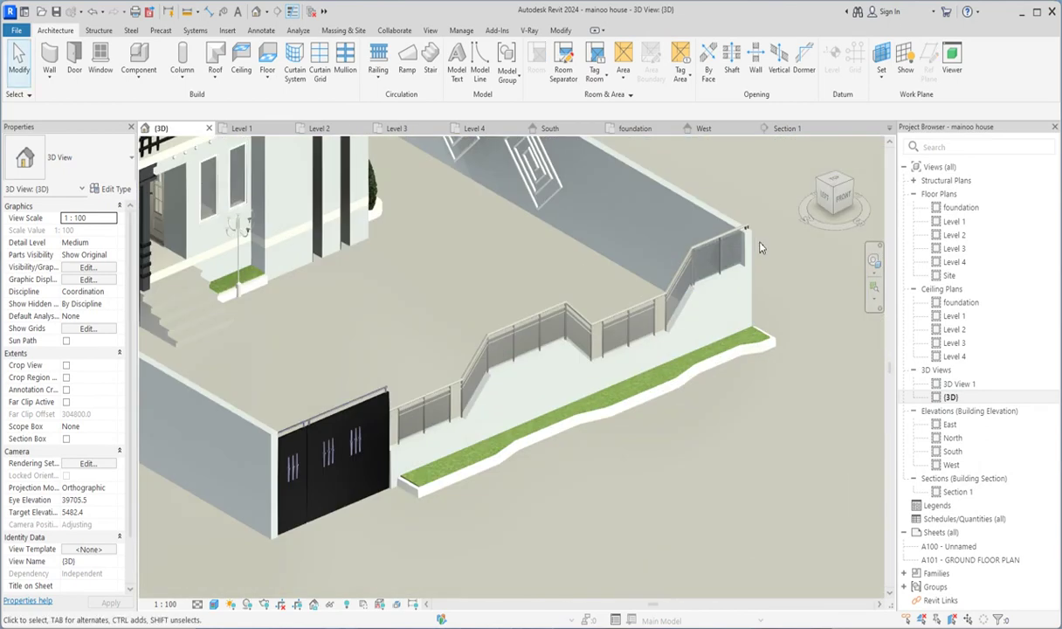
{"action": "scroll", "coordinate": [716, 253], "scroll_direction": "up", "scroll_amount": 1}
{"action": "scroll", "coordinate": [736, 243], "scroll_direction": "up", "scroll_amount": 3}
{"action": "scroll", "coordinate": [736, 244], "scroll_direction": "down", "scroll_amount": 3}
{"action": "scroll", "coordinate": [622, 274], "scroll_direction": "up", "scroll_amount": 2}
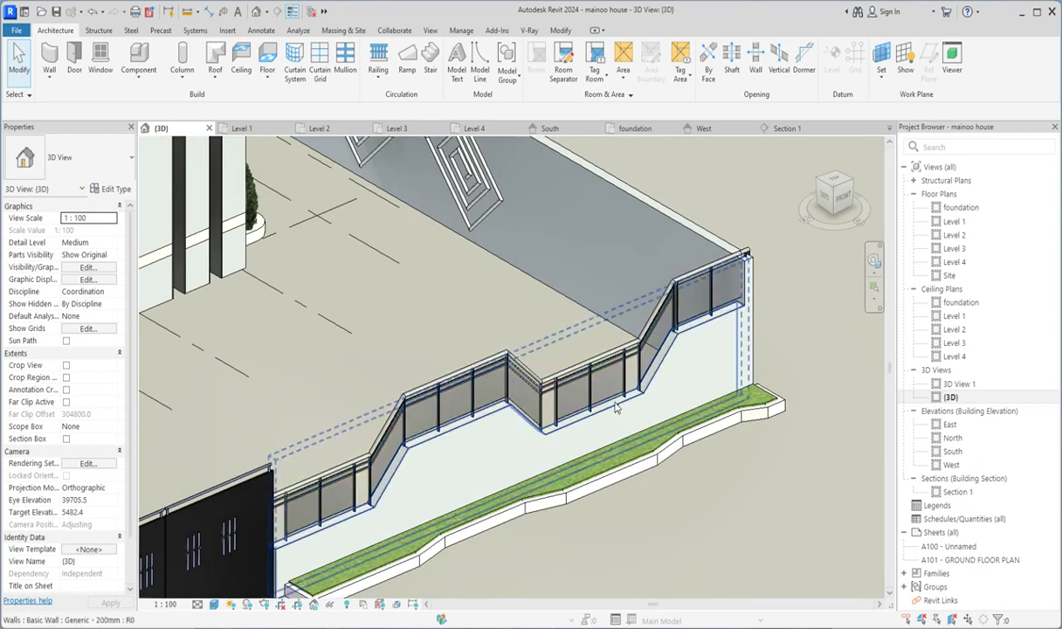
{"action": "scroll", "coordinate": [565, 460], "scroll_direction": "down", "scroll_amount": 3}
{"action": "scroll", "coordinate": [503, 437], "scroll_direction": "up", "scroll_amount": 1}
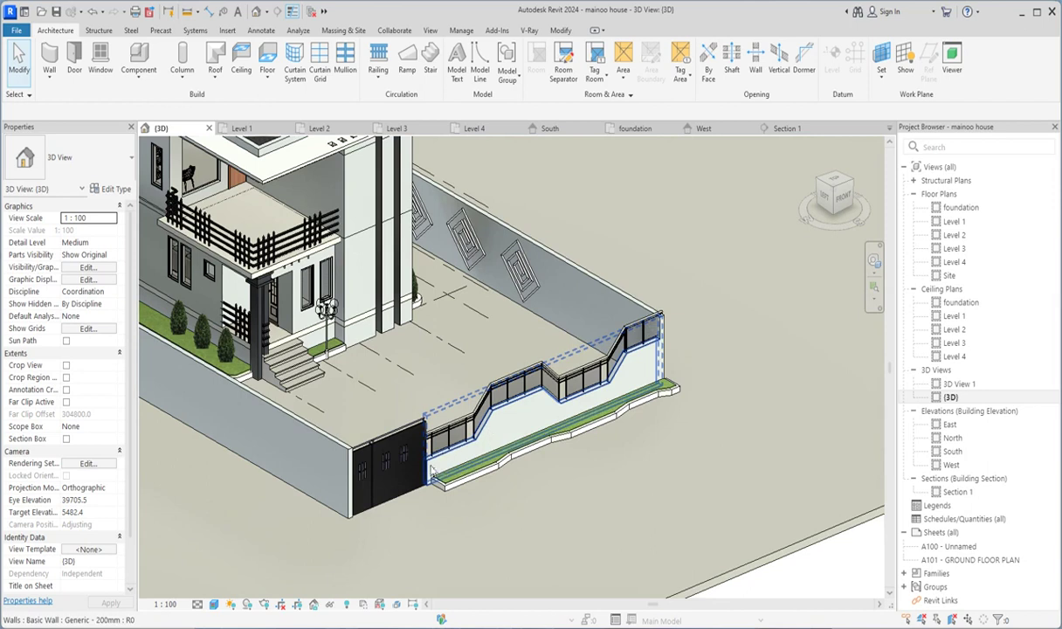
{"action": "scroll", "coordinate": [467, 455], "scroll_direction": "up", "scroll_amount": 2}
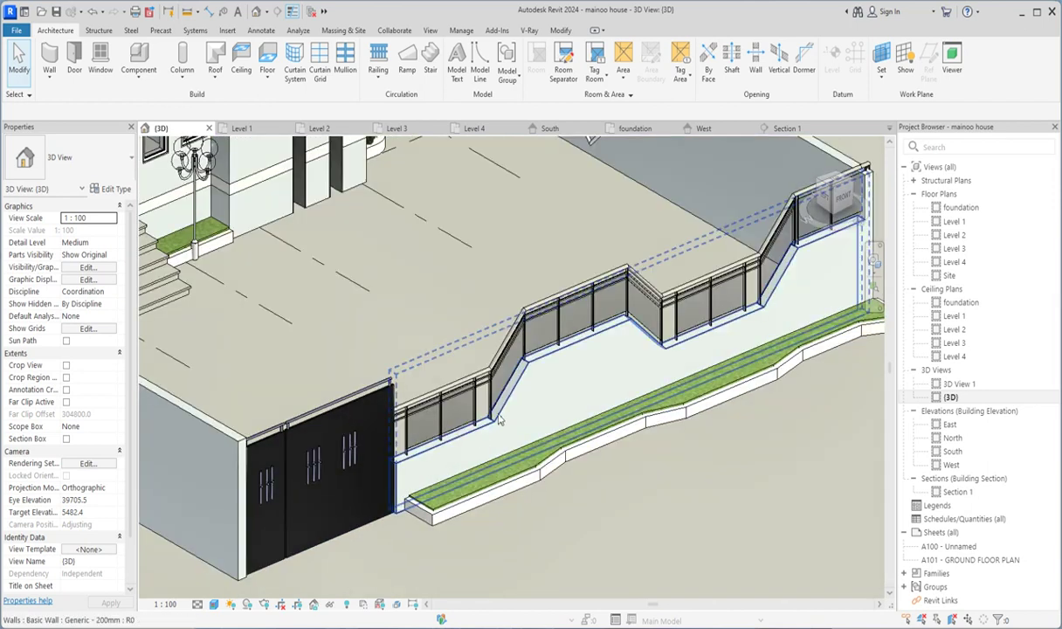
{"action": "scroll", "coordinate": [644, 336], "scroll_direction": "down", "scroll_amount": 2}
{"action": "double_click", "coordinate": [952, 451]}
{"action": "scroll", "coordinate": [456, 405], "scroll_direction": "up", "scroll_amount": 3}
{"action": "scroll", "coordinate": [476, 401], "scroll_direction": "up", "scroll_amount": 1}
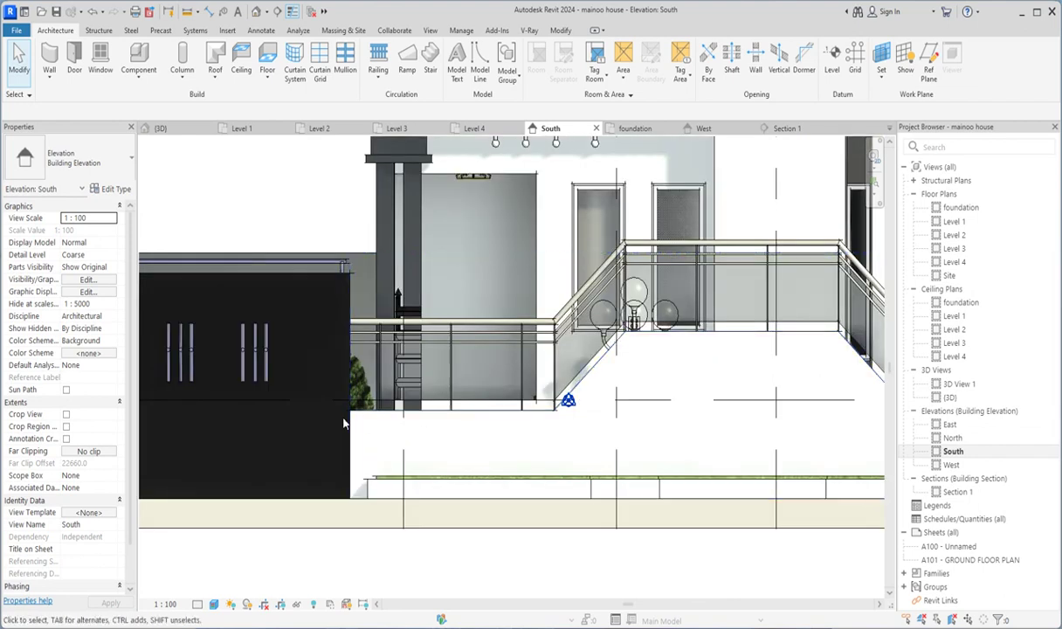
{"action": "scroll", "coordinate": [542, 371], "scroll_direction": "down", "scroll_amount": 2}
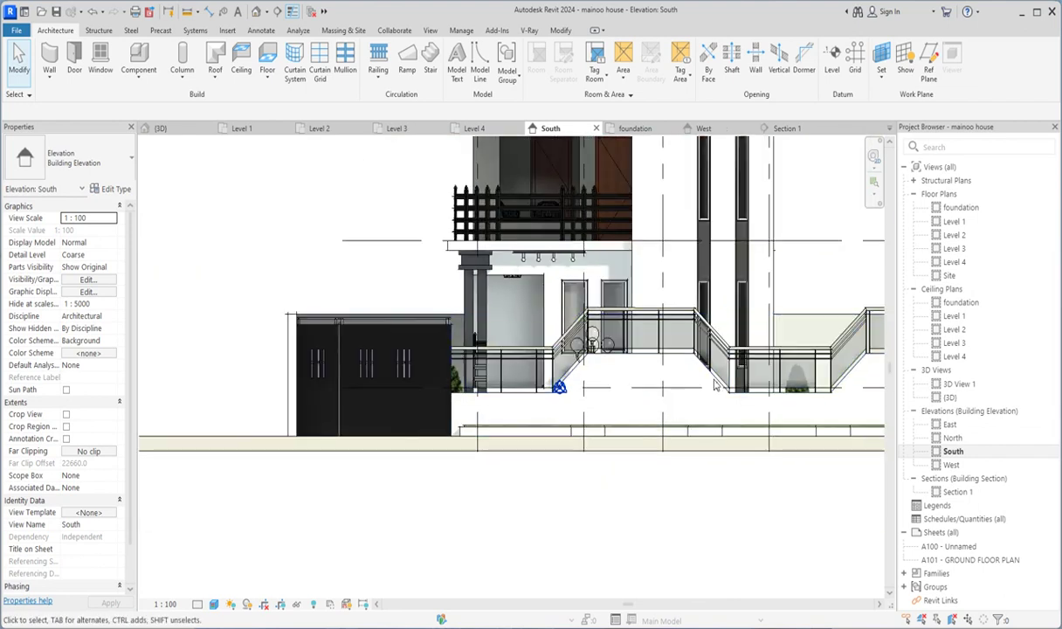
{"action": "scroll", "coordinate": [518, 341], "scroll_direction": "down", "scroll_amount": 2}
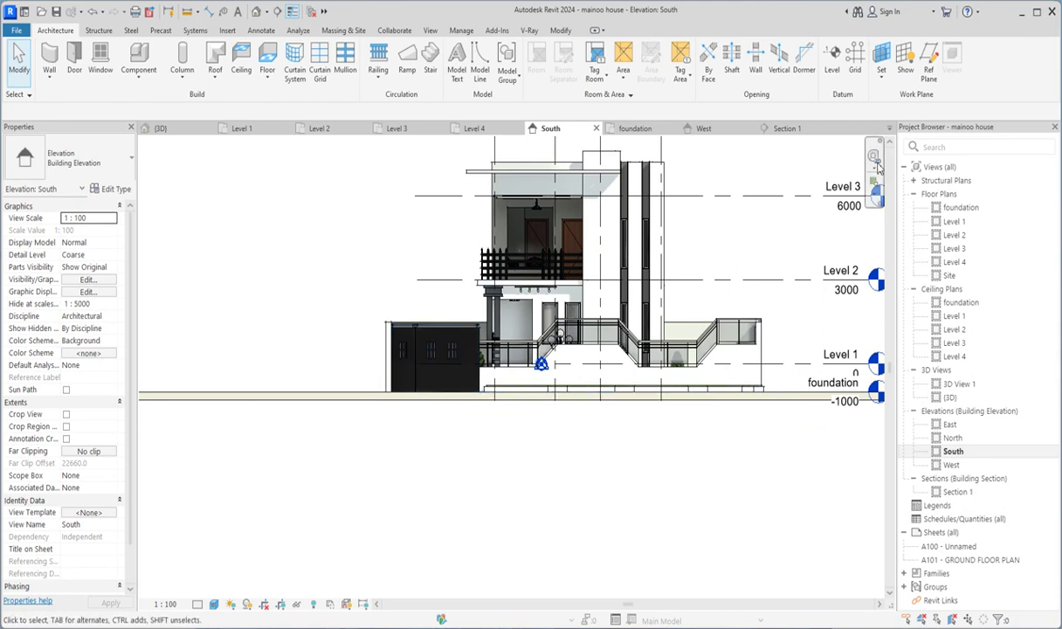
{"action": "double_click", "coordinate": [953, 221]}
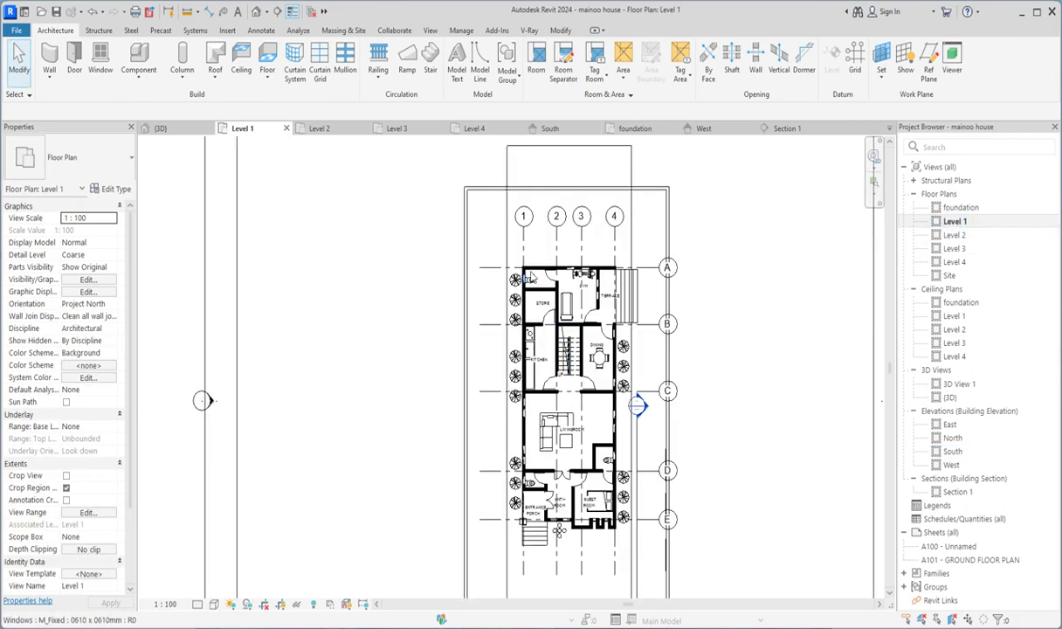
{"action": "scroll", "coordinate": [661, 344], "scroll_direction": "down", "scroll_amount": 3}
{"action": "scroll", "coordinate": [645, 329], "scroll_direction": "up", "scroll_amount": 2}
{"action": "scroll", "coordinate": [688, 399], "scroll_direction": "down", "scroll_amount": 2}
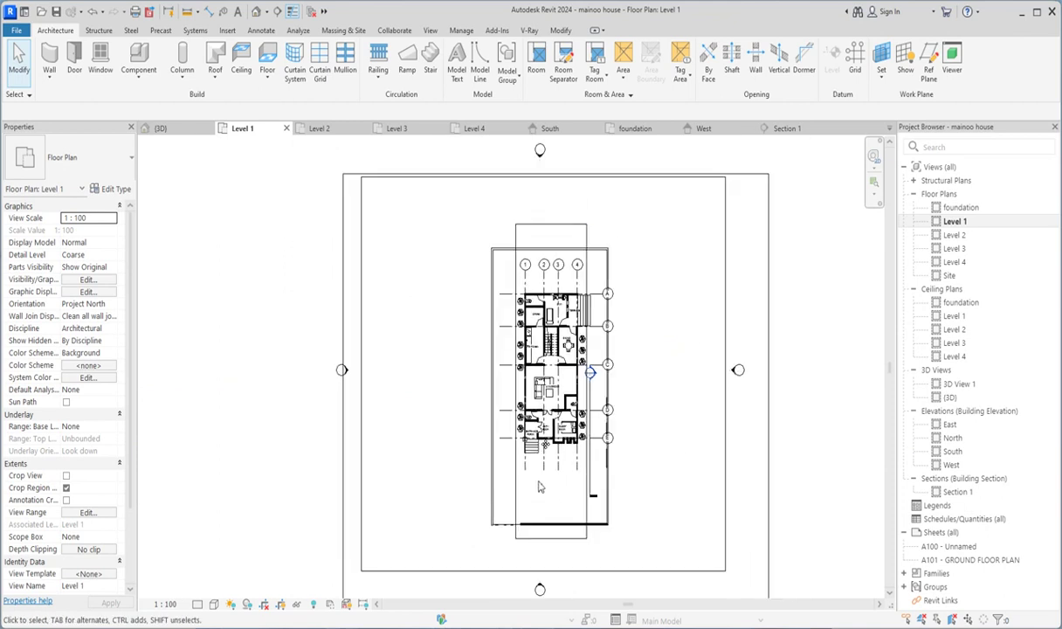
{"action": "scroll", "coordinate": [363, 387], "scroll_direction": "up", "scroll_amount": 3}
{"action": "scroll", "coordinate": [613, 492], "scroll_direction": "down", "scroll_amount": 3}
{"action": "scroll", "coordinate": [613, 492], "scroll_direction": "up", "scroll_amount": 2}
{"action": "scroll", "coordinate": [534, 425], "scroll_direction": "up", "scroll_amount": 1}
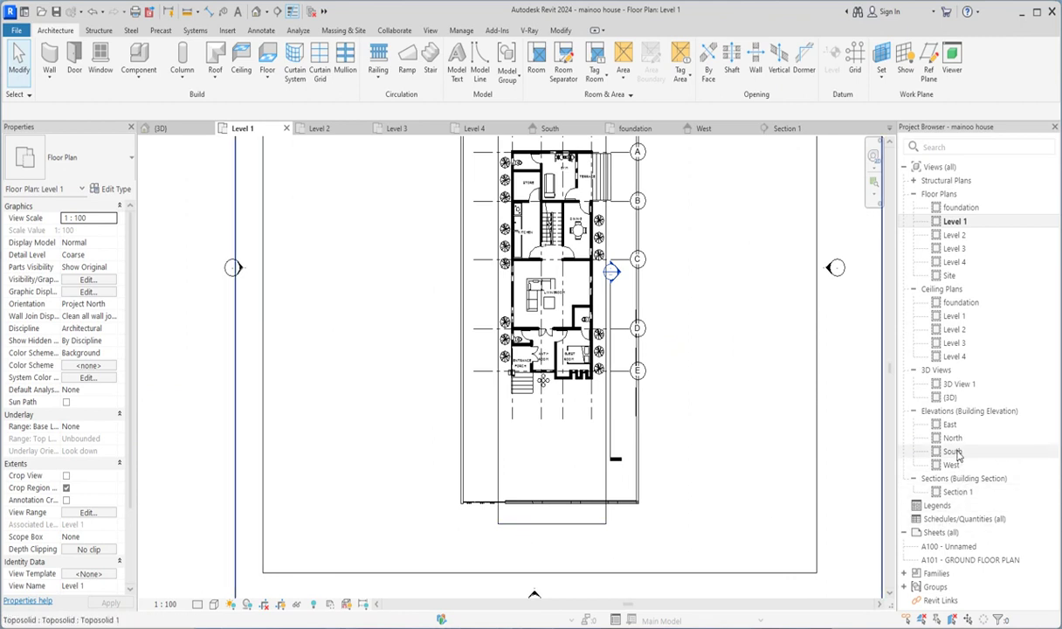
From the 3D view, create a Model In-place Casework family named Casework 2.
{"action": "double_click", "coordinate": [950, 397]}
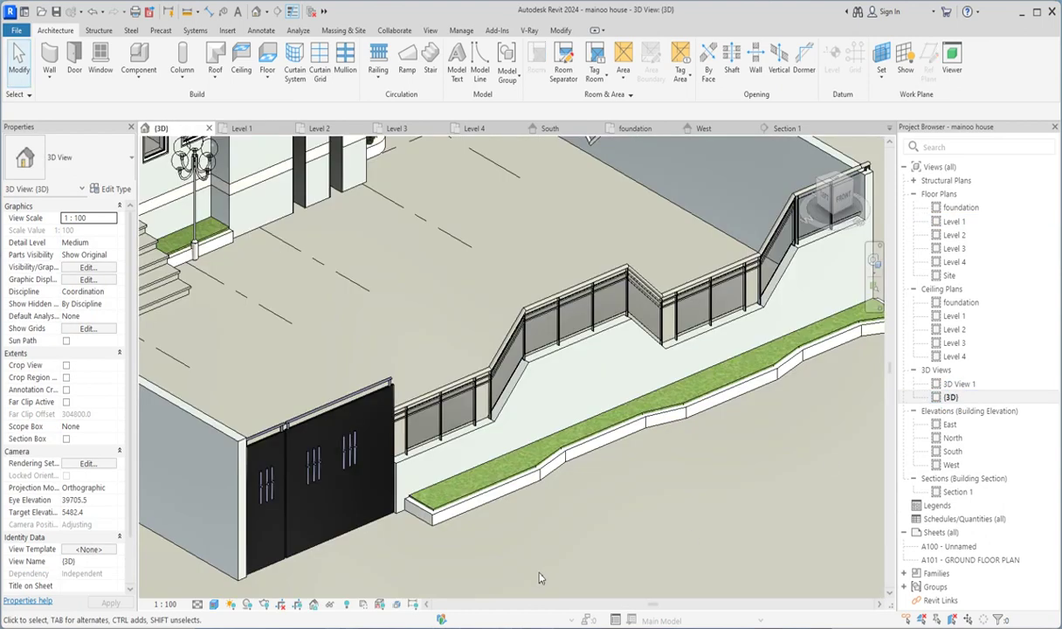
{"action": "scroll", "coordinate": [497, 407], "scroll_direction": "up", "scroll_amount": 3}
{"action": "scroll", "coordinate": [644, 291], "scroll_direction": "down", "scroll_amount": 2}
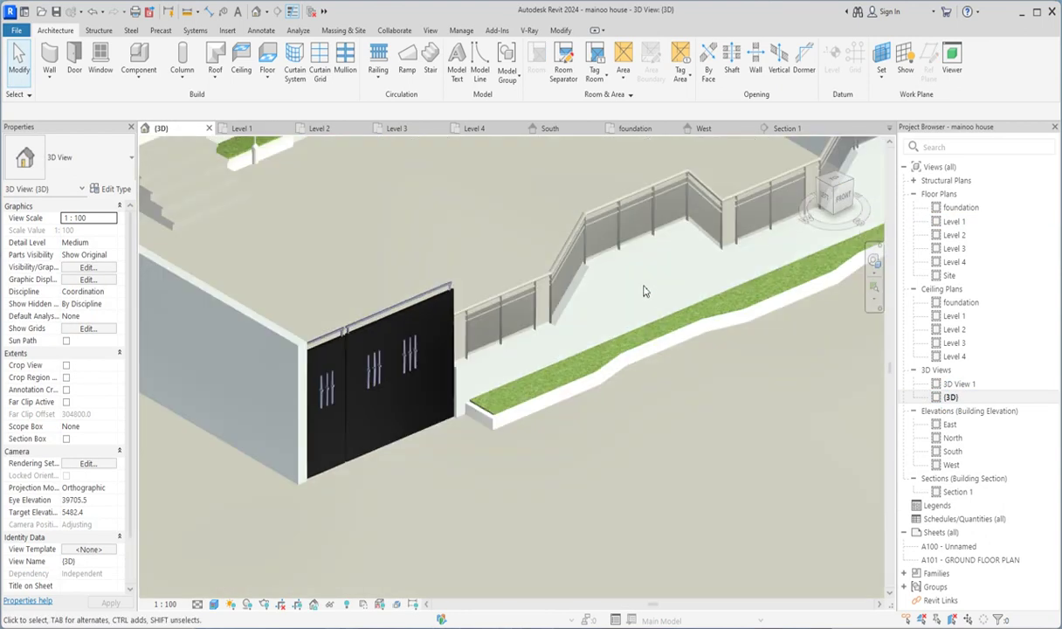
{"action": "scroll", "coordinate": [643, 291], "scroll_direction": "down", "scroll_amount": 2}
{"action": "scroll", "coordinate": [599, 445], "scroll_direction": "down", "scroll_amount": 3}
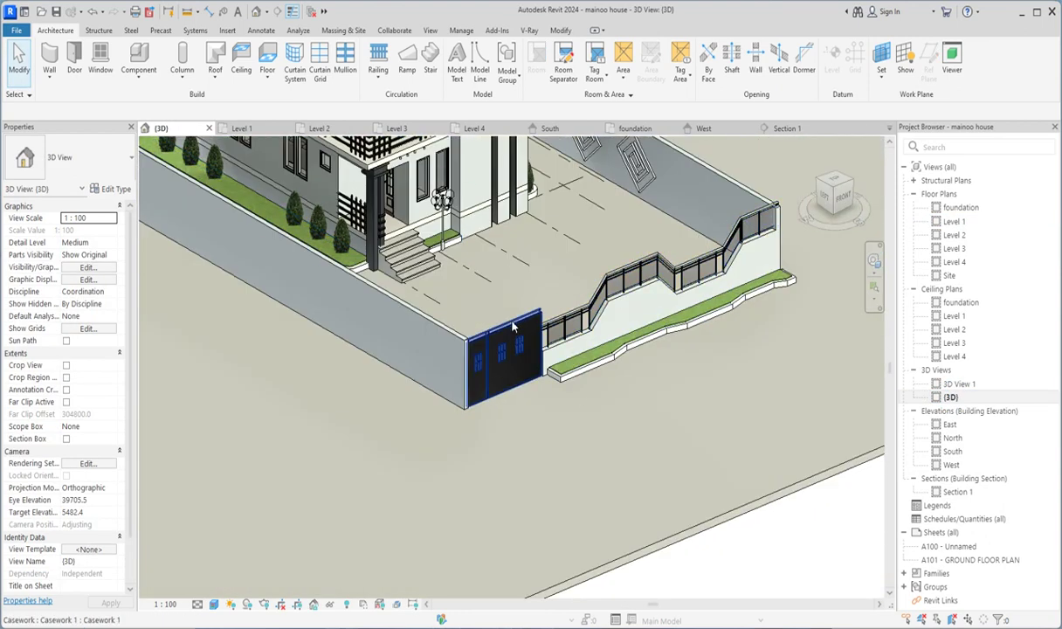
{"action": "left_click", "coordinate": [137, 55]}
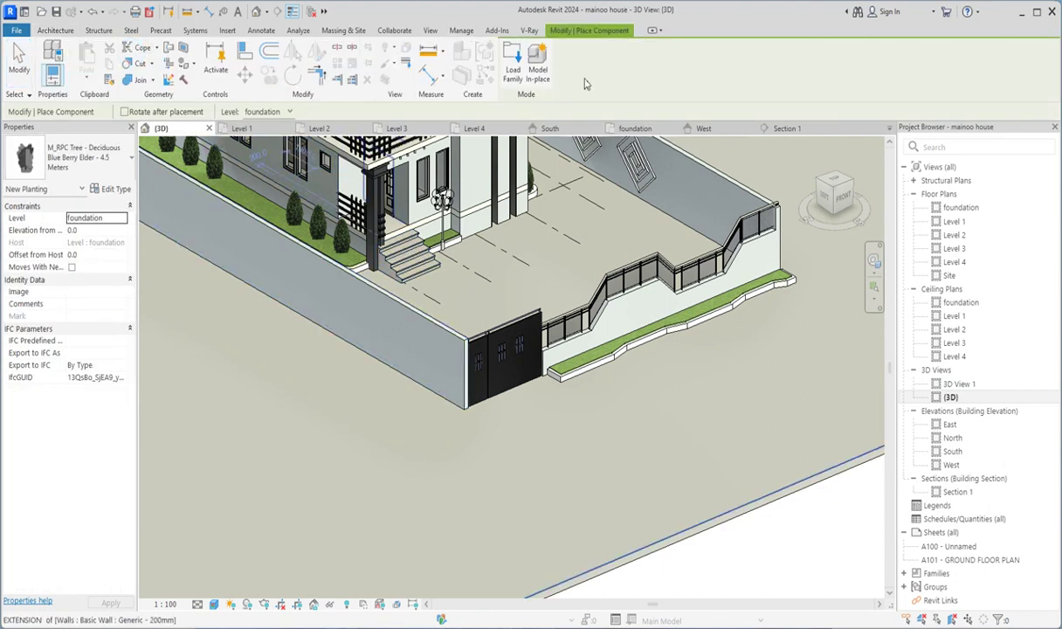
{"action": "left_click", "coordinate": [514, 66]}
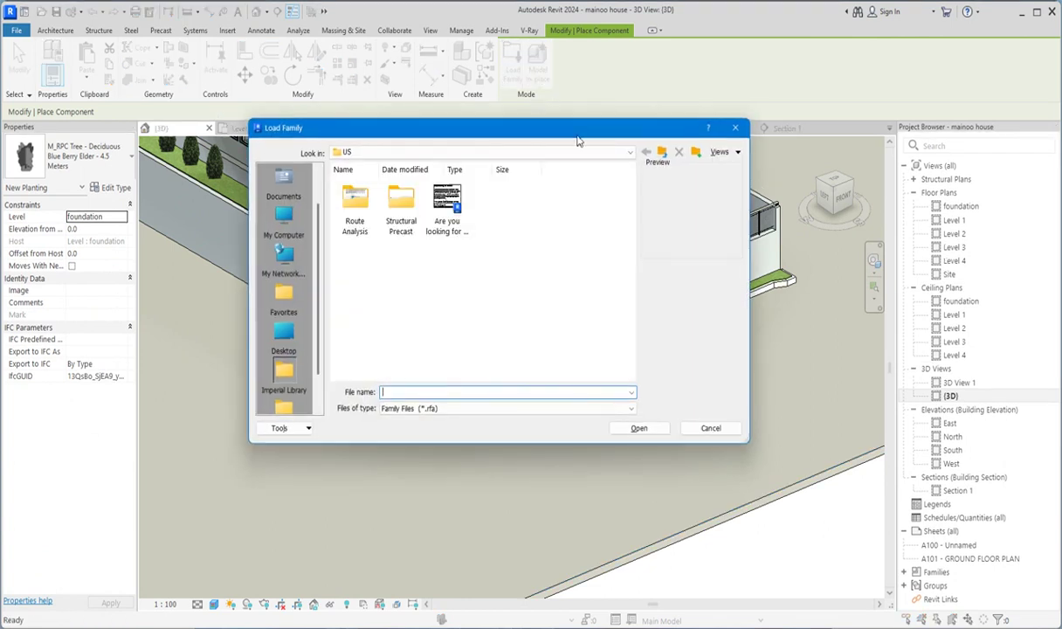
{"action": "left_click", "coordinate": [735, 128]}
{"action": "left_click", "coordinate": [534, 70]}
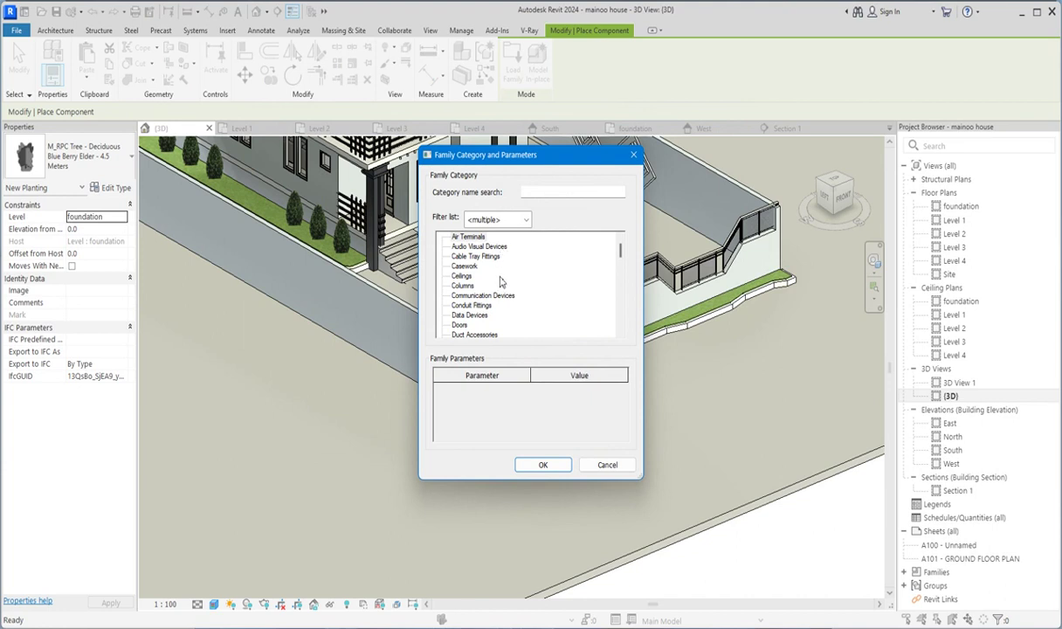
{"action": "scroll", "coordinate": [500, 283], "scroll_direction": "down", "scroll_amount": 1}
{"action": "scroll", "coordinate": [486, 279], "scroll_direction": "up", "scroll_amount": 1}
{"action": "left_click", "coordinate": [540, 468]}
{"action": "left_click", "coordinate": [531, 344]}
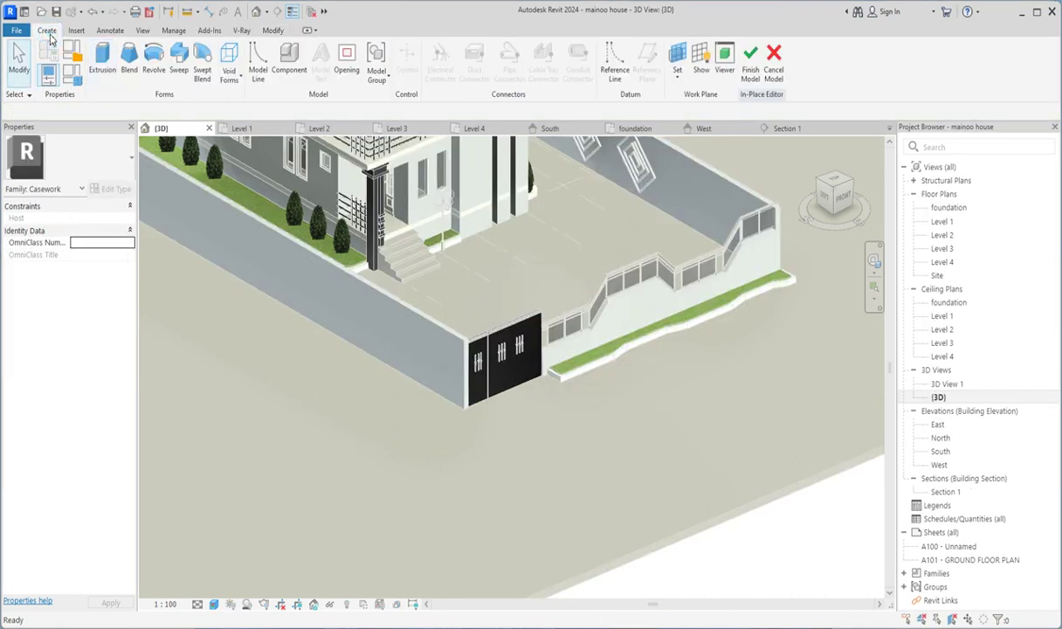
Start a sweep form and use Pick Path instead of sketching the path.
{"action": "left_click", "coordinate": [178, 61]}
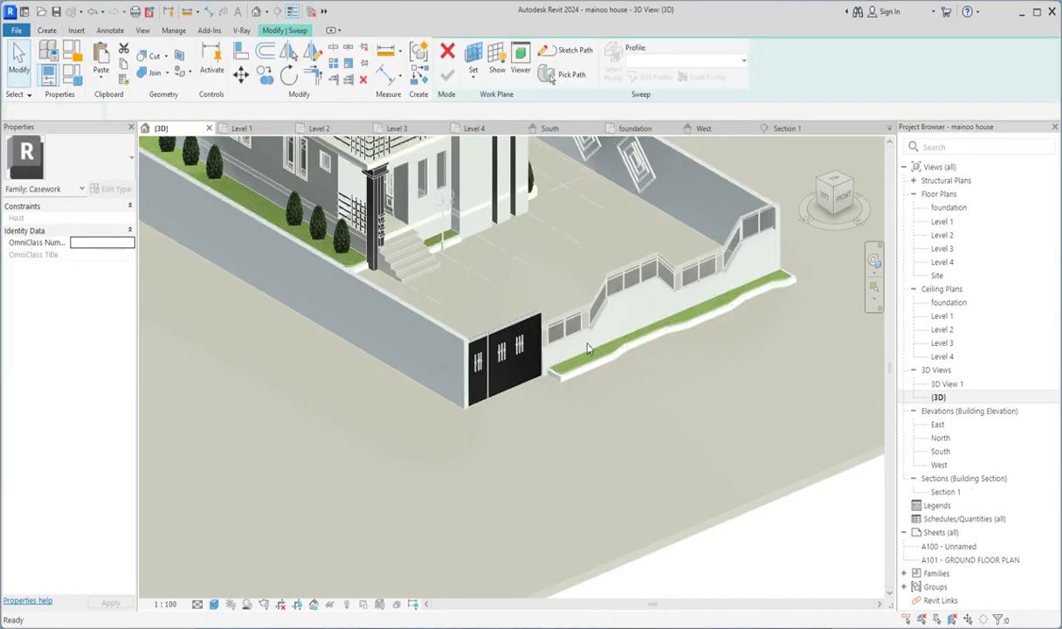
{"action": "scroll", "coordinate": [724, 330], "scroll_direction": "up", "scroll_amount": 2}
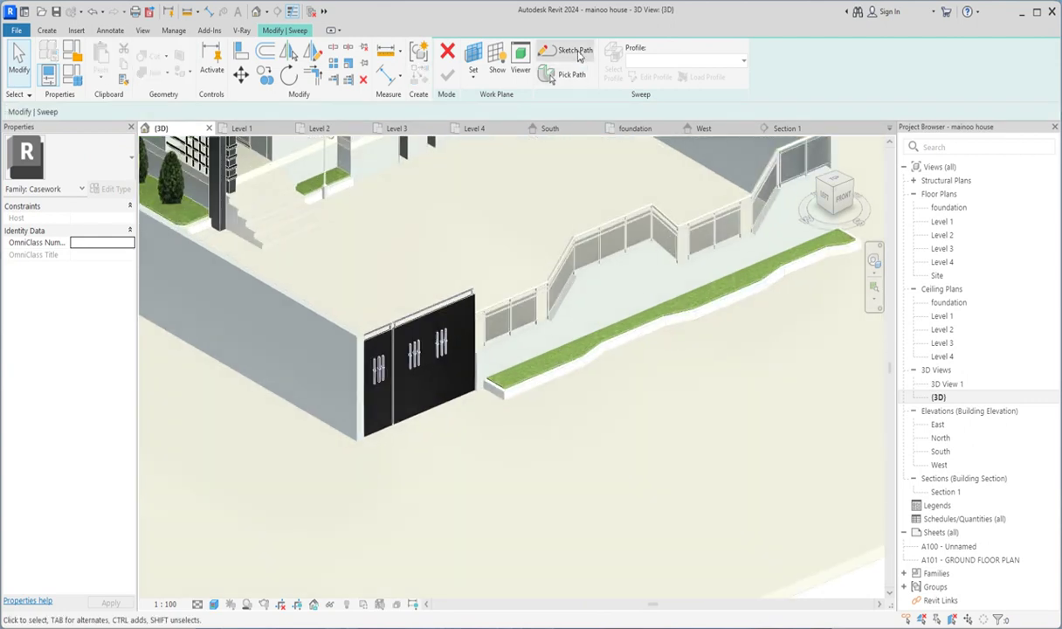
{"action": "left_click", "coordinate": [577, 56]}
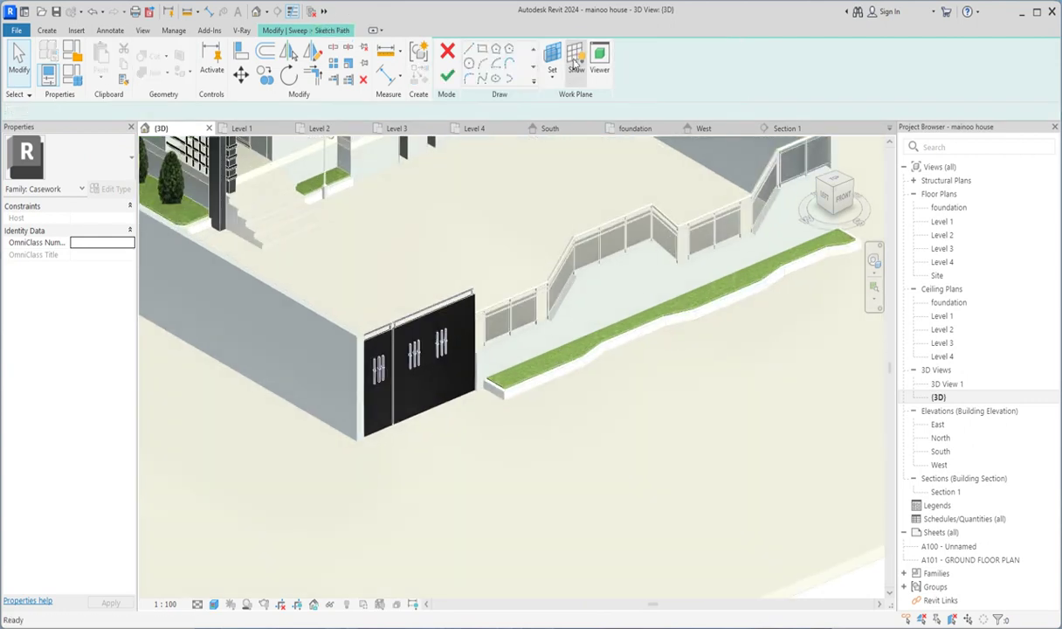
{"action": "left_click", "coordinate": [445, 55]}
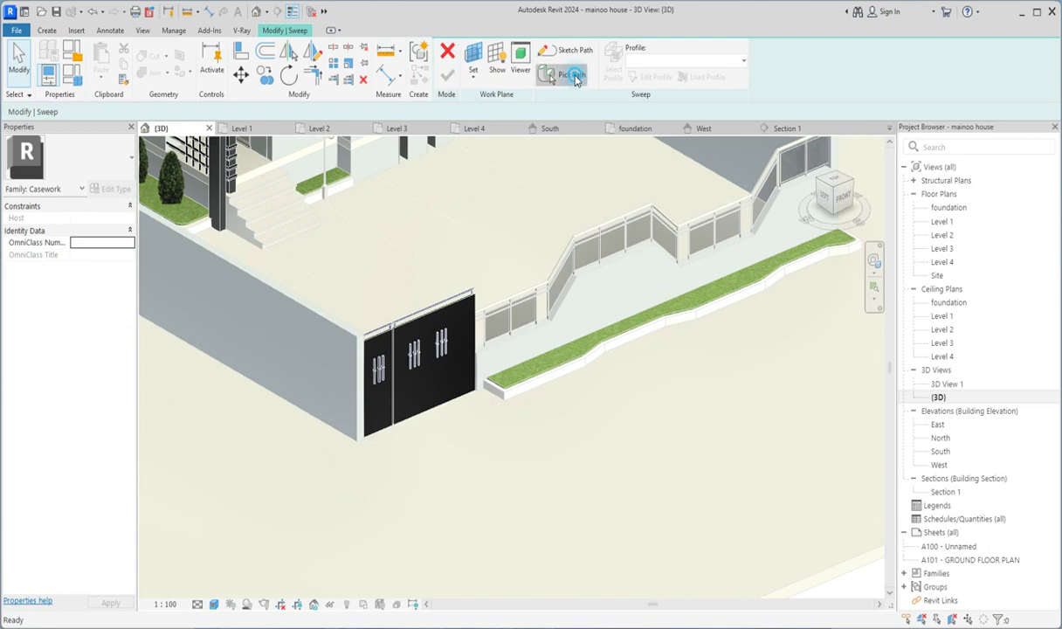
{"action": "left_click", "coordinate": [572, 75]}
{"action": "scroll", "coordinate": [652, 291], "scroll_direction": "up", "scroll_amount": 2}
{"action": "scroll", "coordinate": [568, 349], "scroll_direction": "up", "scroll_amount": 2}
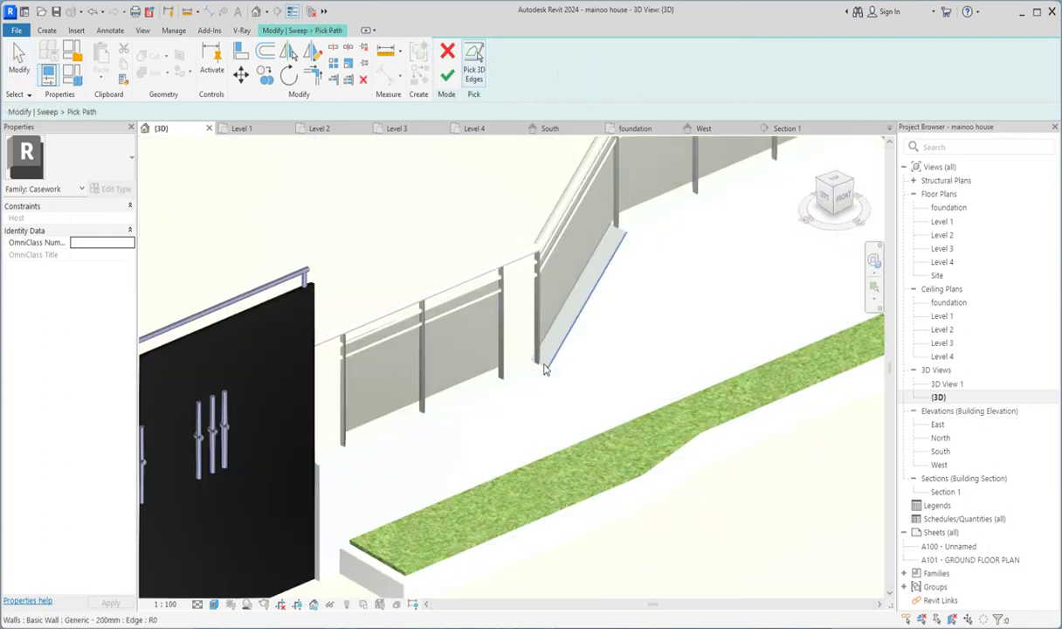
{"action": "scroll", "coordinate": [509, 392], "scroll_direction": "up", "scroll_amount": 2}
{"action": "scroll", "coordinate": [490, 403], "scroll_direction": "down", "scroll_amount": 2}
{"action": "scroll", "coordinate": [680, 316], "scroll_direction": "down", "scroll_amount": 2}
{"action": "scroll", "coordinate": [628, 361], "scroll_direction": "up", "scroll_amount": 3}
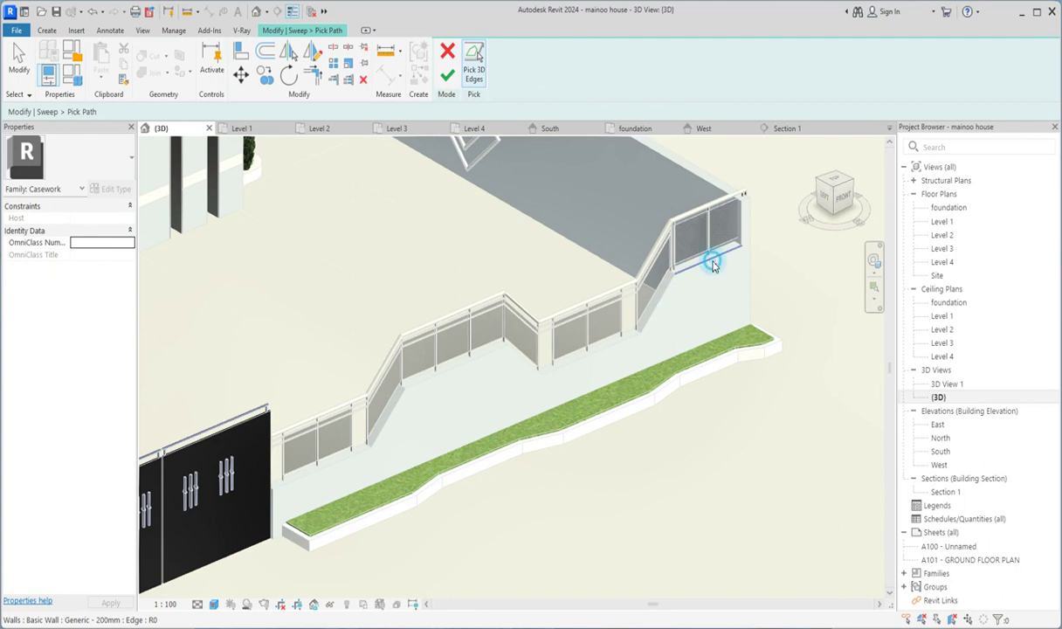
Pick the base, short, lower and sloped edges of the stepped glass railing.
{"action": "left_click", "coordinate": [679, 303]}
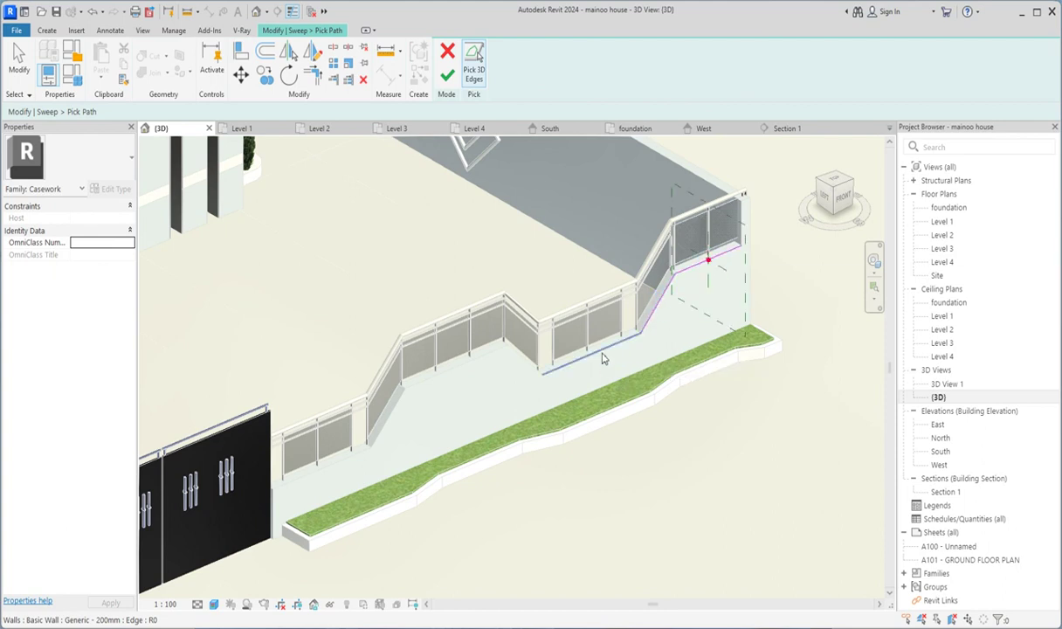
{"action": "left_click", "coordinate": [525, 367]}
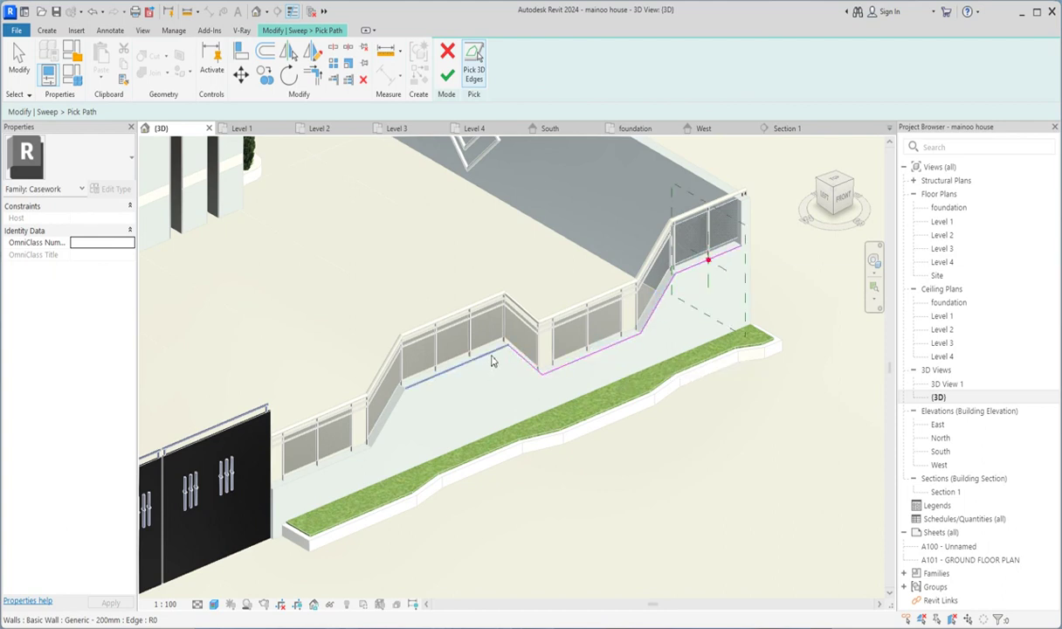
{"action": "left_click", "coordinate": [389, 393]}
{"action": "scroll", "coordinate": [399, 411], "scroll_direction": "up", "scroll_amount": 2}
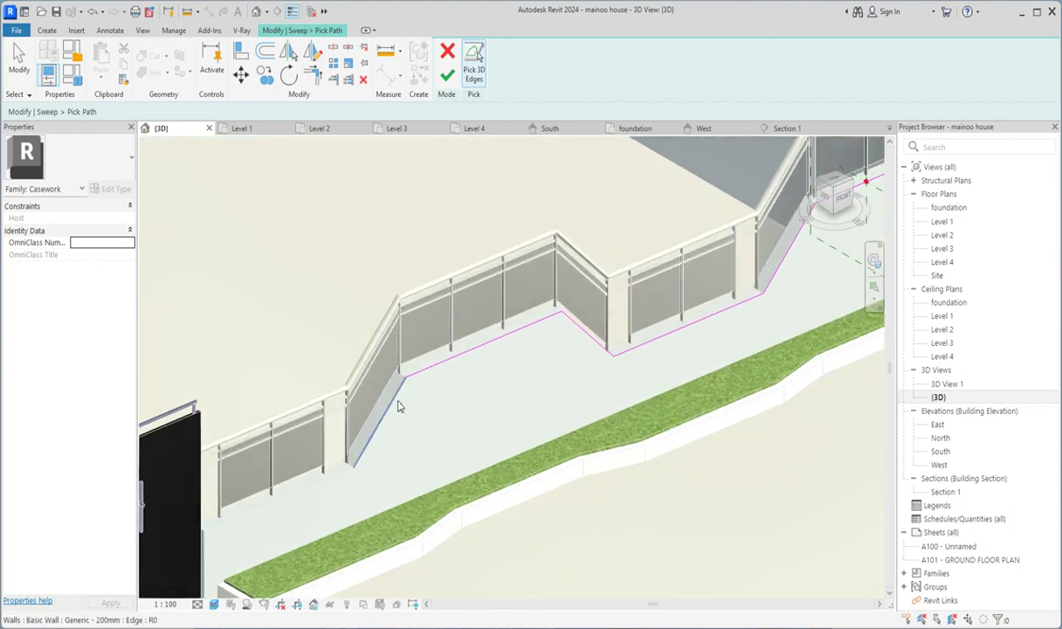
{"action": "left_click", "coordinate": [398, 406]}
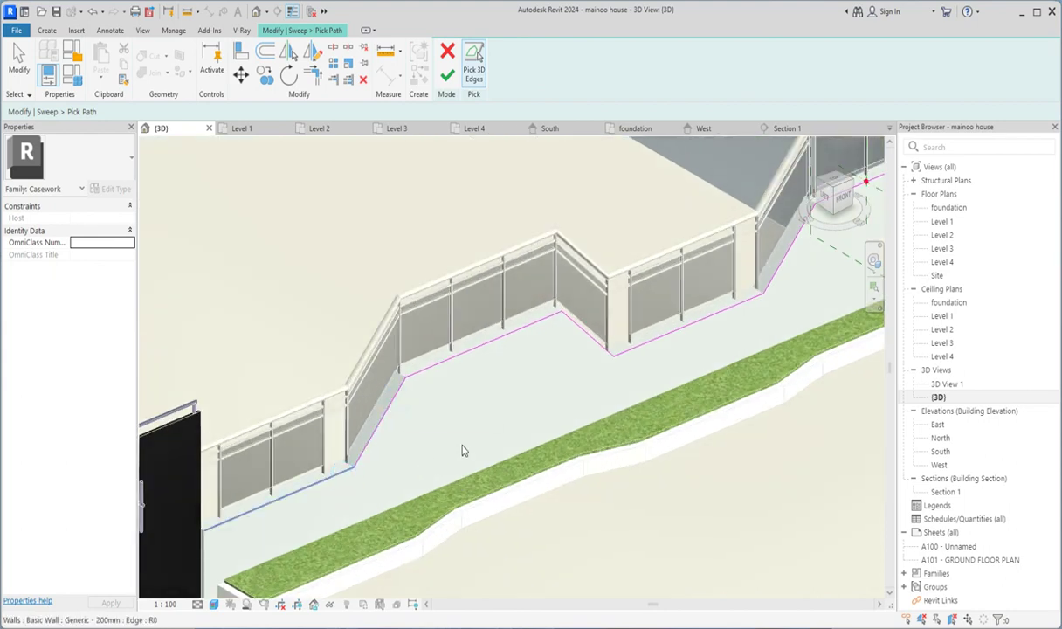
{"action": "scroll", "coordinate": [463, 451], "scroll_direction": "down", "scroll_amount": 3}
{"action": "scroll", "coordinate": [544, 425], "scroll_direction": "up", "scroll_amount": 2}
{"action": "scroll", "coordinate": [683, 338], "scroll_direction": "up", "scroll_amount": 2}
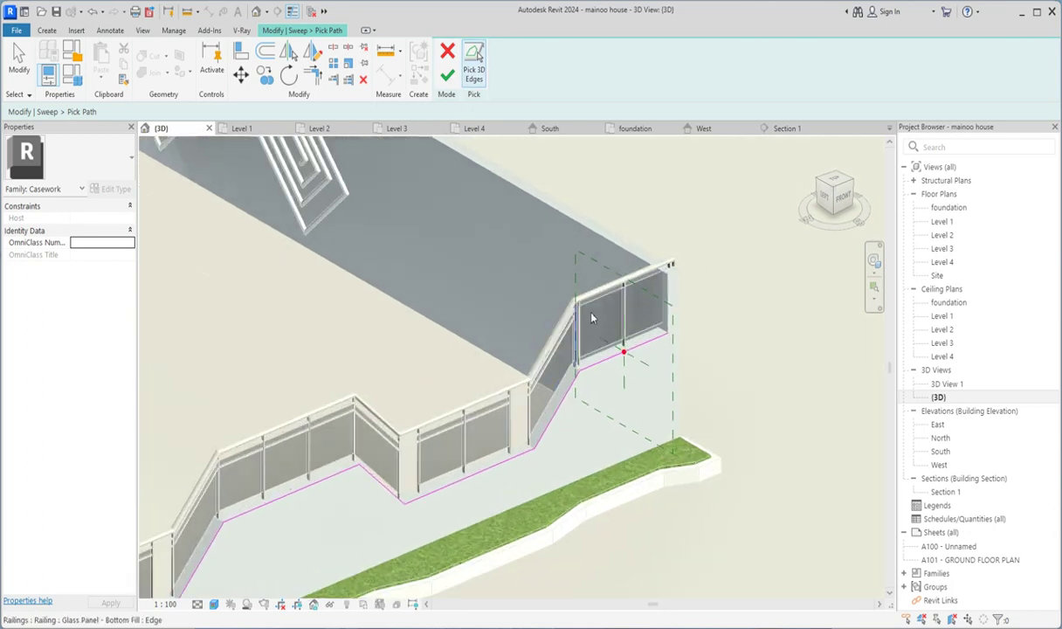
{"action": "scroll", "coordinate": [597, 305], "scroll_direction": "down", "scroll_amount": 2}
Finish the sweep path and sketch the profile's first line at the reference plane.
{"action": "left_click", "coordinate": [447, 77]}
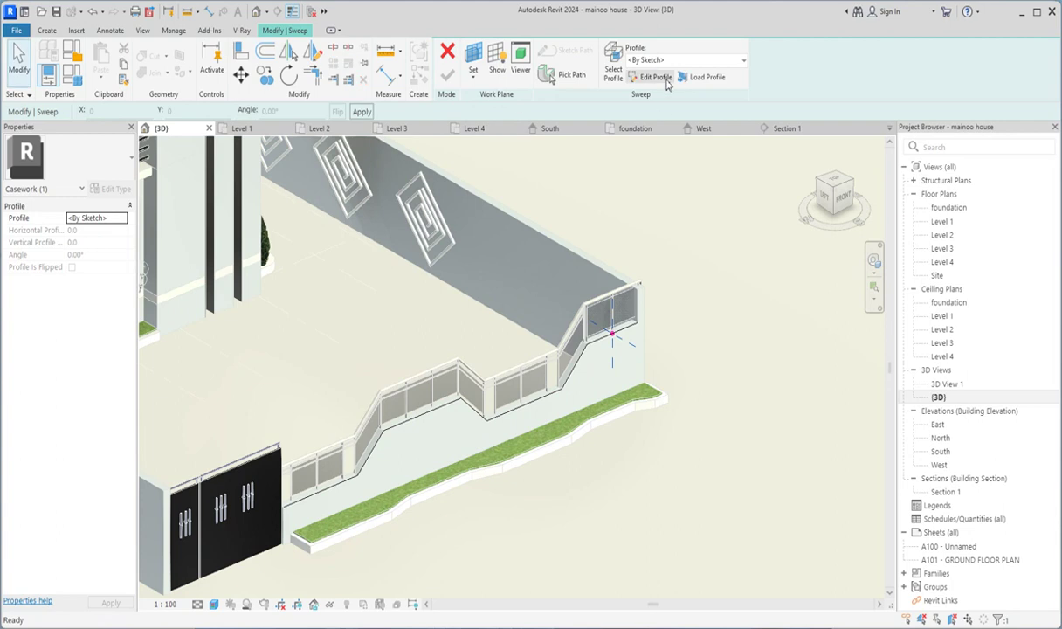
{"action": "left_click", "coordinate": [657, 78]}
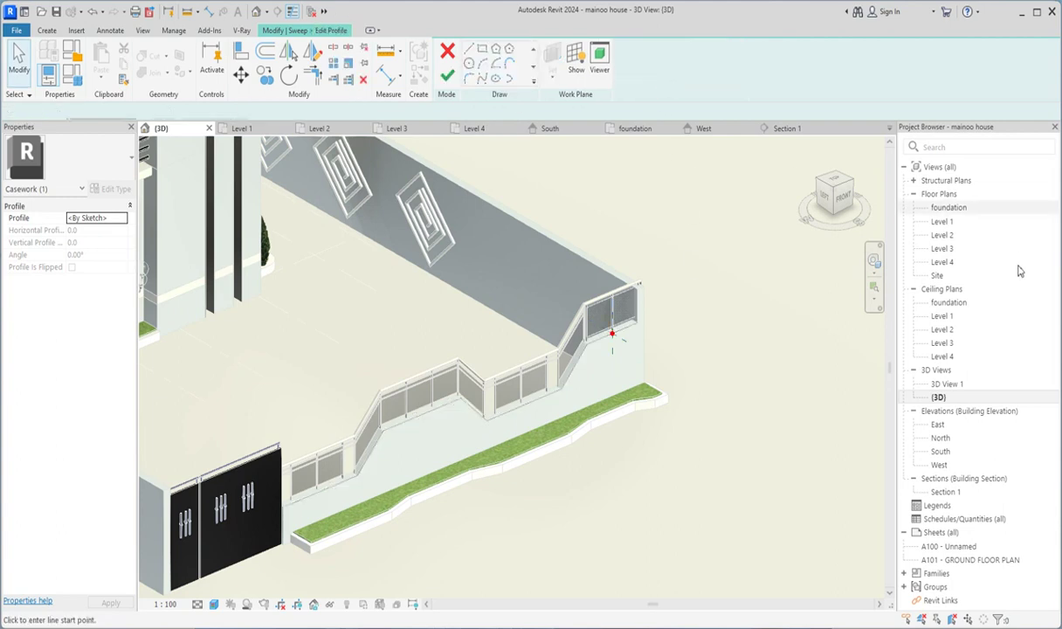
{"action": "mouse_move", "coordinate": [838, 190]}
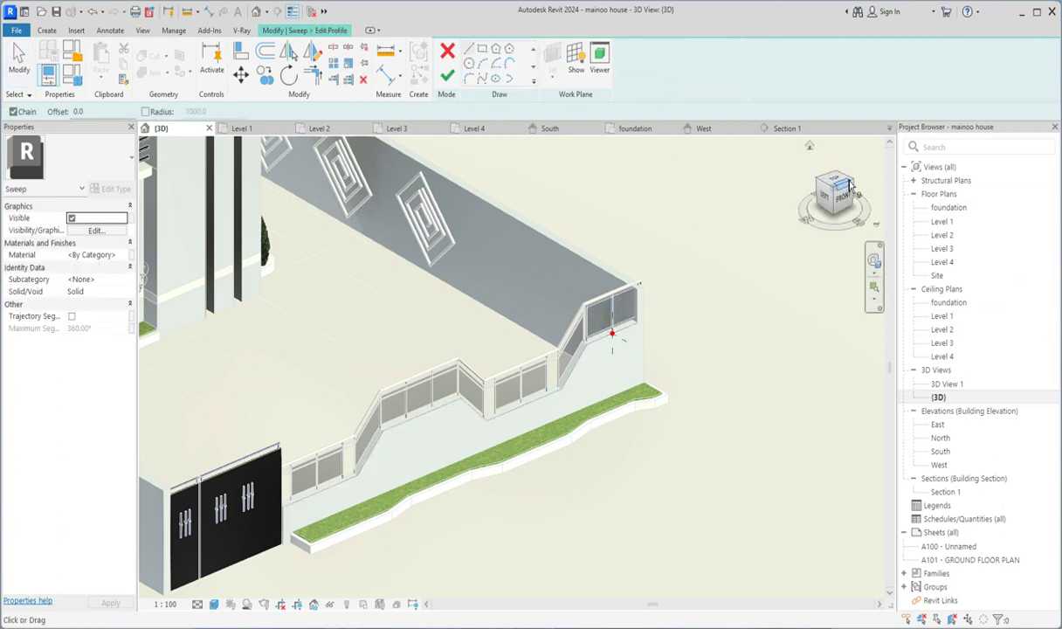
{"action": "left_click", "coordinate": [852, 181]}
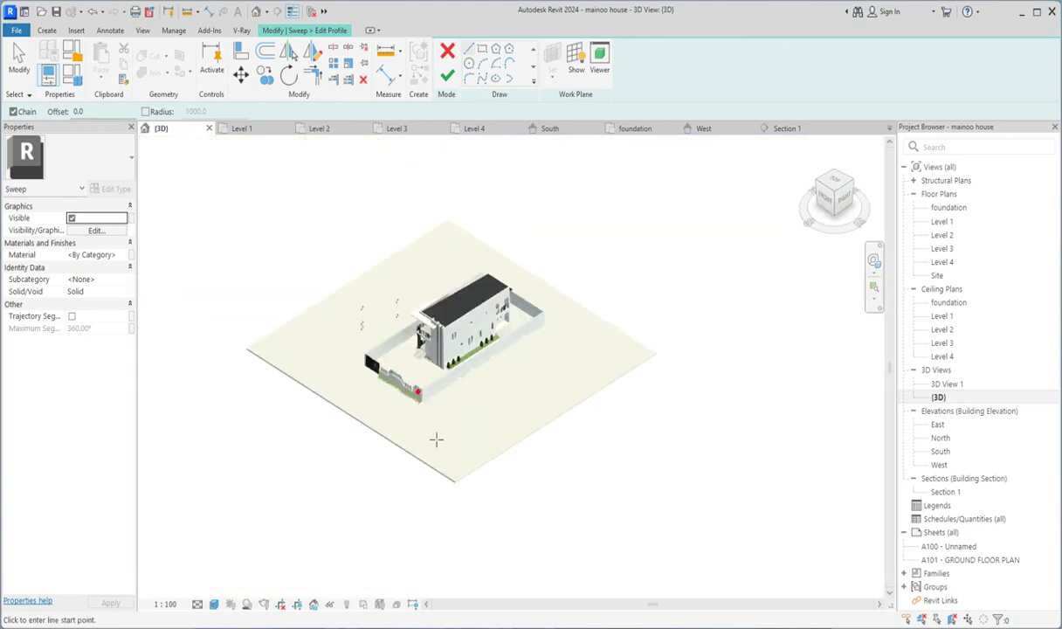
{"action": "scroll", "coordinate": [406, 371], "scroll_direction": "up", "scroll_amount": 5}
{"action": "scroll", "coordinate": [393, 349], "scroll_direction": "up", "scroll_amount": 3}
{"action": "scroll", "coordinate": [384, 306], "scroll_direction": "up", "scroll_amount": 3}
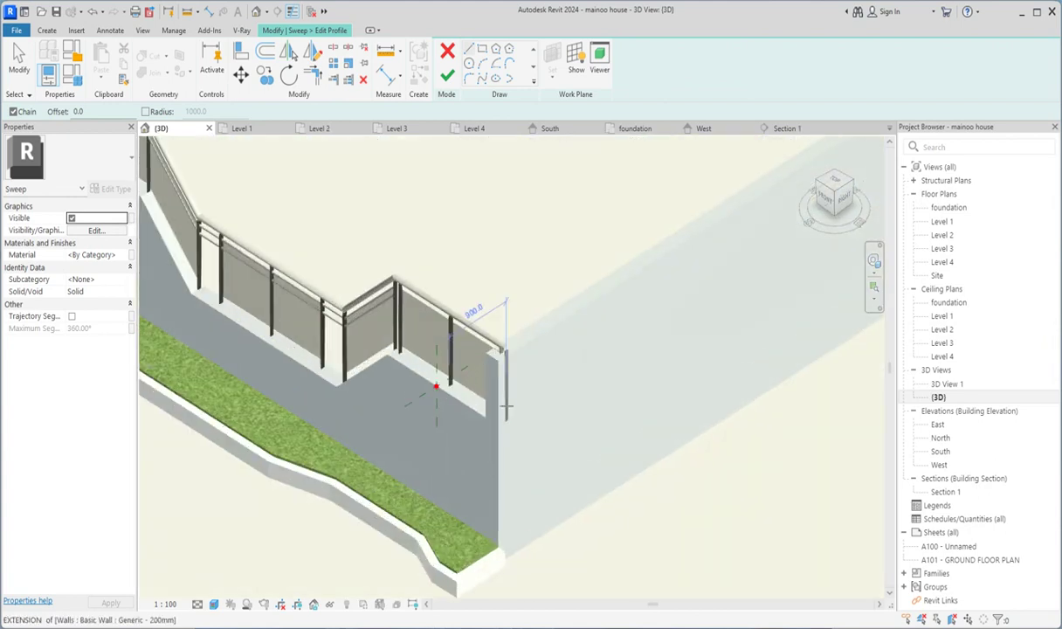
{"action": "scroll", "coordinate": [354, 146], "scroll_direction": "up", "scroll_amount": 3}
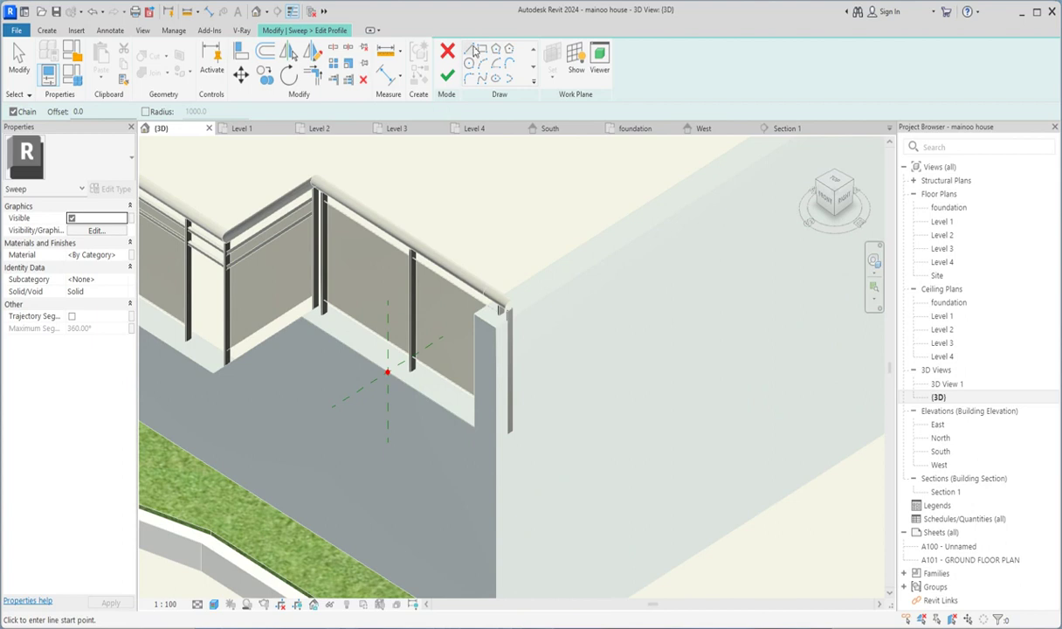
{"action": "scroll", "coordinate": [387, 381], "scroll_direction": "up", "scroll_amount": 2}
{"action": "scroll", "coordinate": [384, 377], "scroll_direction": "up", "scroll_amount": 2}
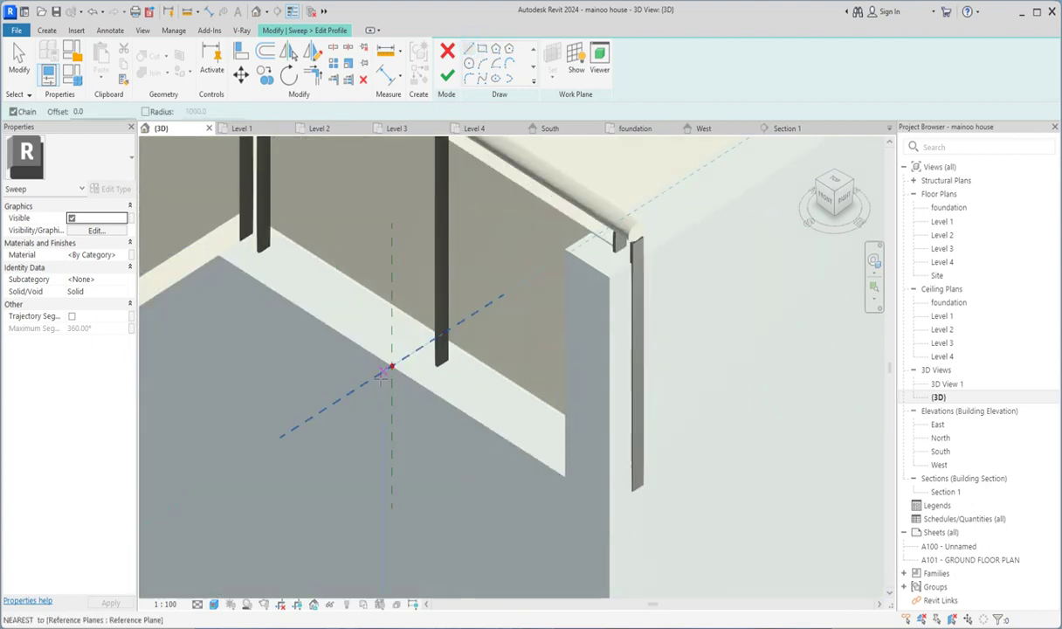
{"action": "scroll", "coordinate": [380, 373], "scroll_direction": "up", "scroll_amount": 2}
{"action": "left_click", "coordinate": [380, 372]}
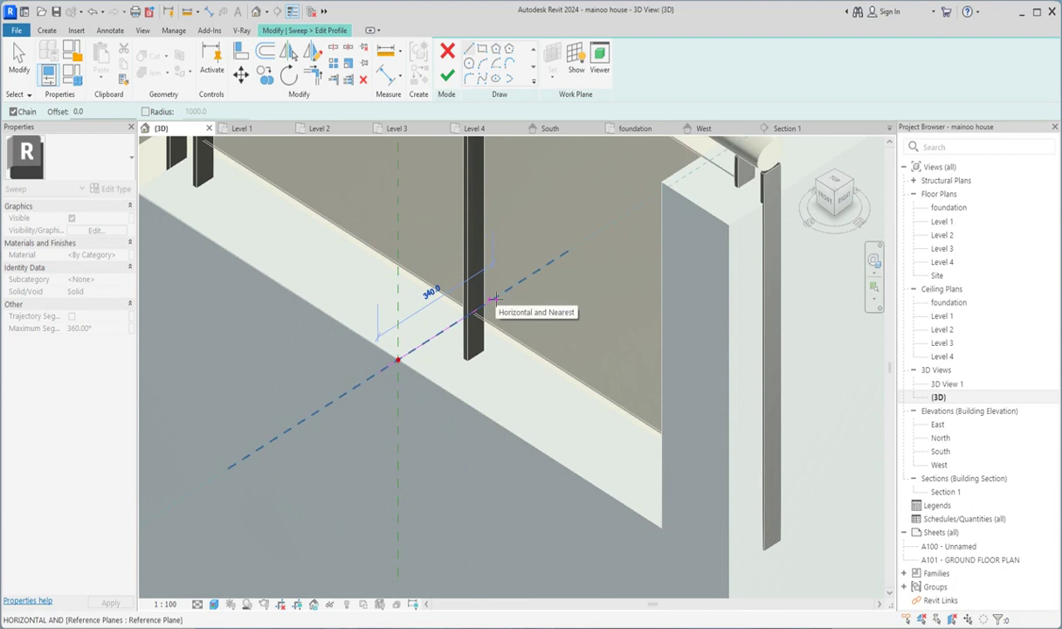
{"action": "scroll", "coordinate": [485, 303], "scroll_direction": "up", "scroll_amount": 1}
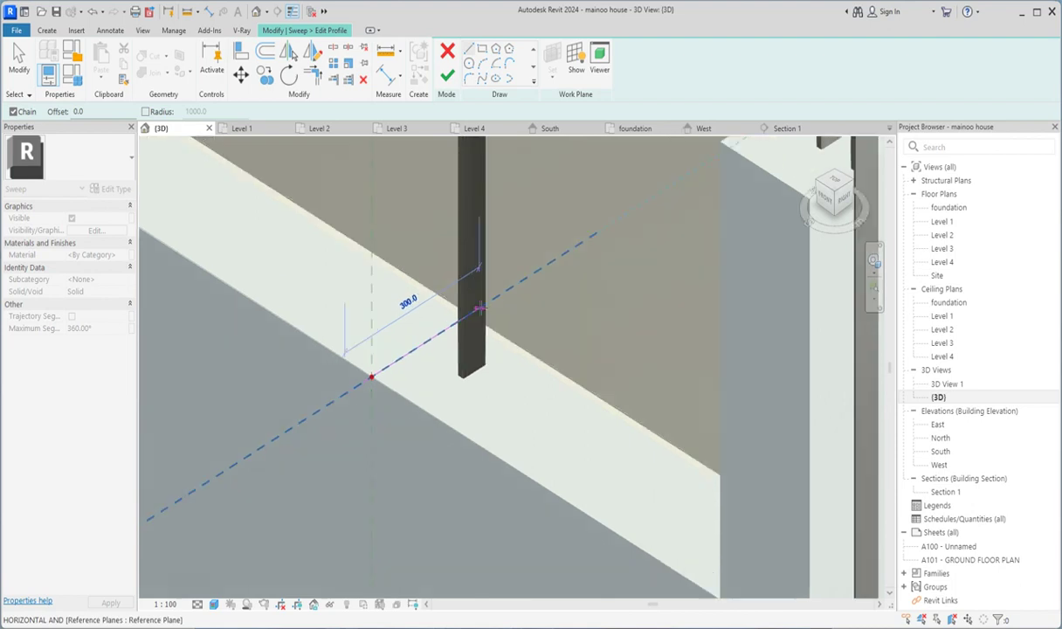
{"action": "scroll", "coordinate": [489, 301], "scroll_direction": "up", "scroll_amount": 1}
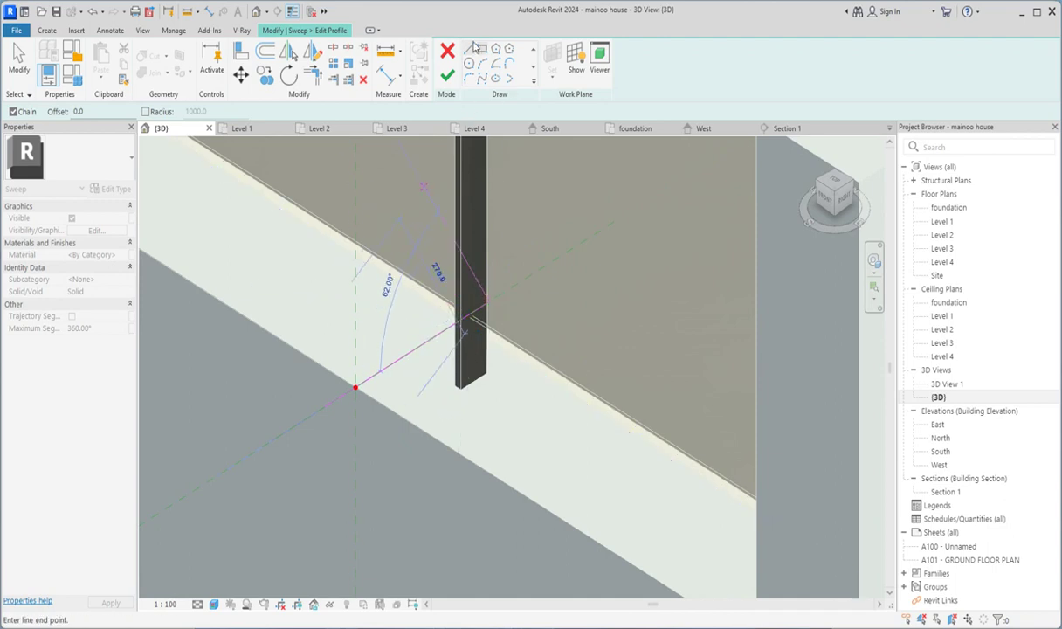
{"action": "scroll", "coordinate": [581, 373], "scroll_direction": "up", "scroll_amount": 2}
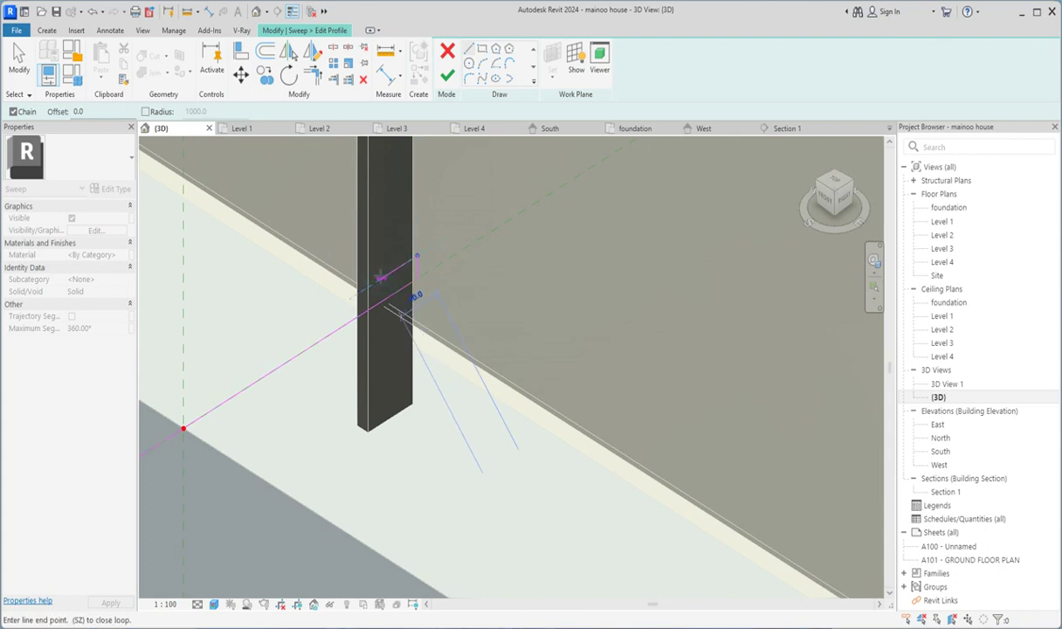
{"action": "right_click", "coordinate": [372, 225]}
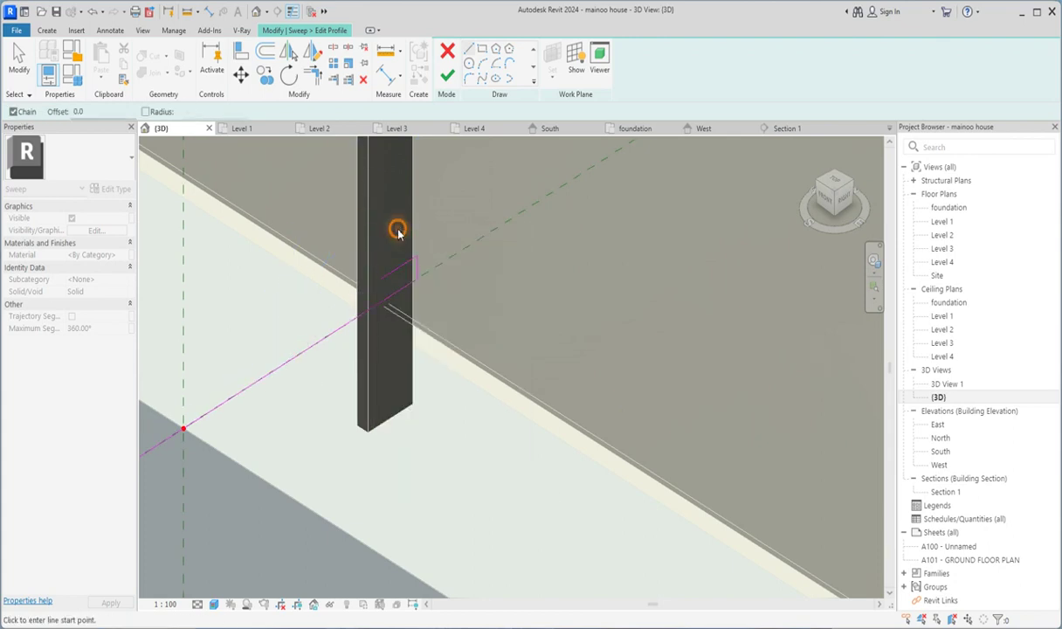
{"action": "left_click", "coordinate": [403, 234]}
Mirror the profile line near the column about its midpoint.
{"action": "left_click_drag", "start_coordinate": [354, 225], "coordinate": [489, 414]}
{"action": "left_click", "coordinate": [310, 54]}
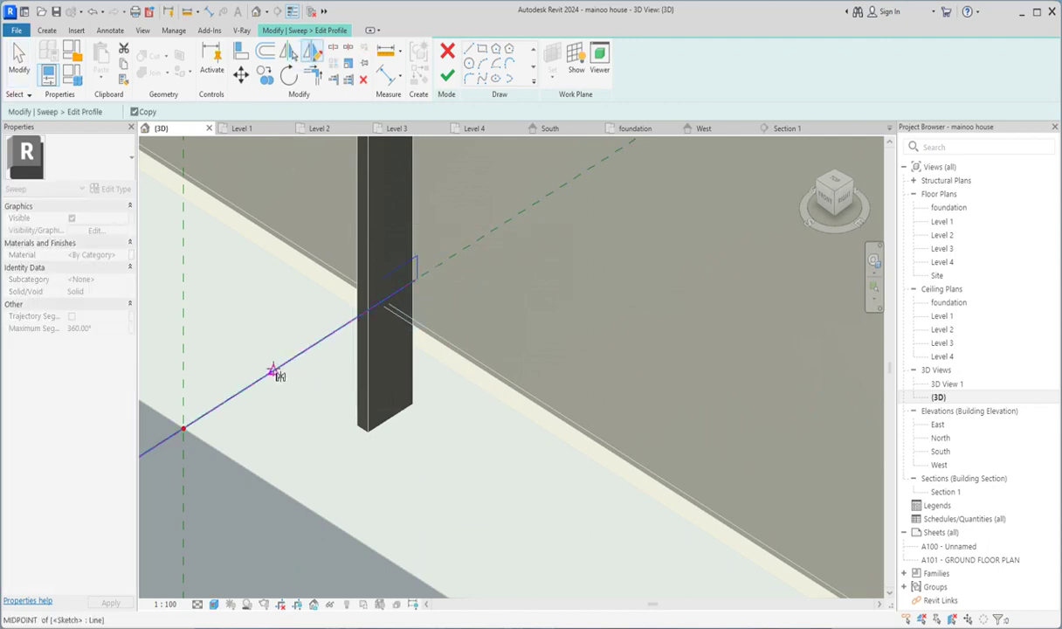
{"action": "left_click", "coordinate": [273, 372]}
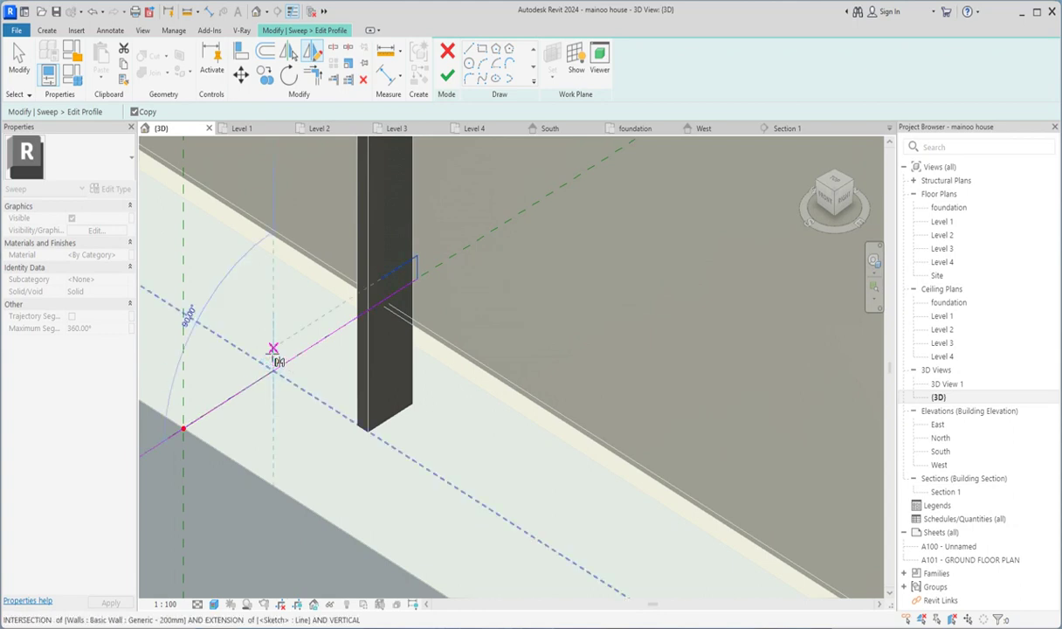
{"action": "left_click", "coordinate": [273, 347]}
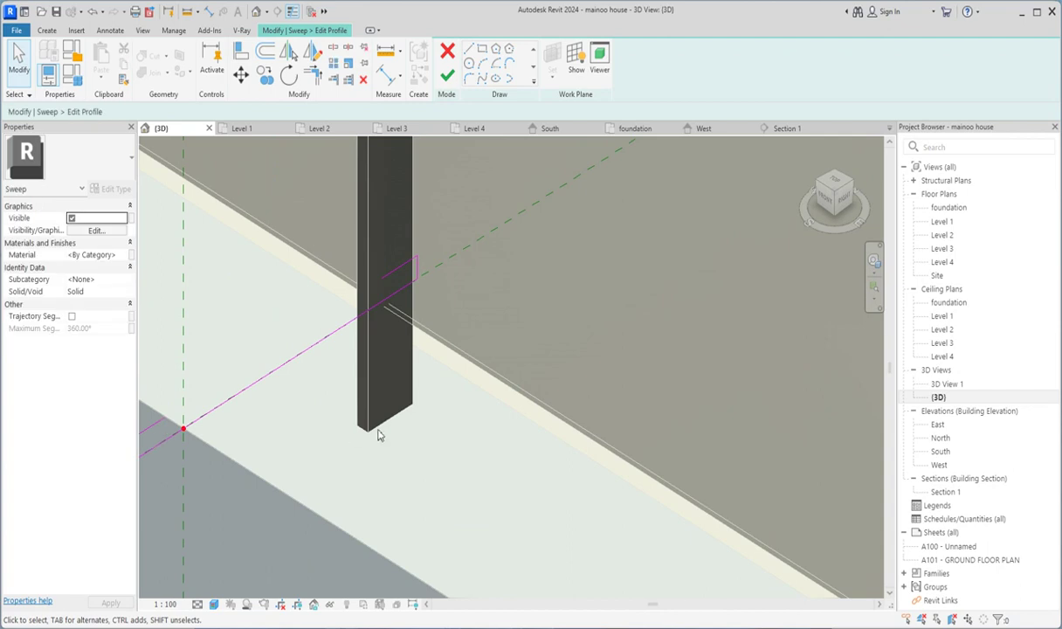
{"action": "scroll", "coordinate": [379, 431], "scroll_direction": "down", "scroll_amount": 3}
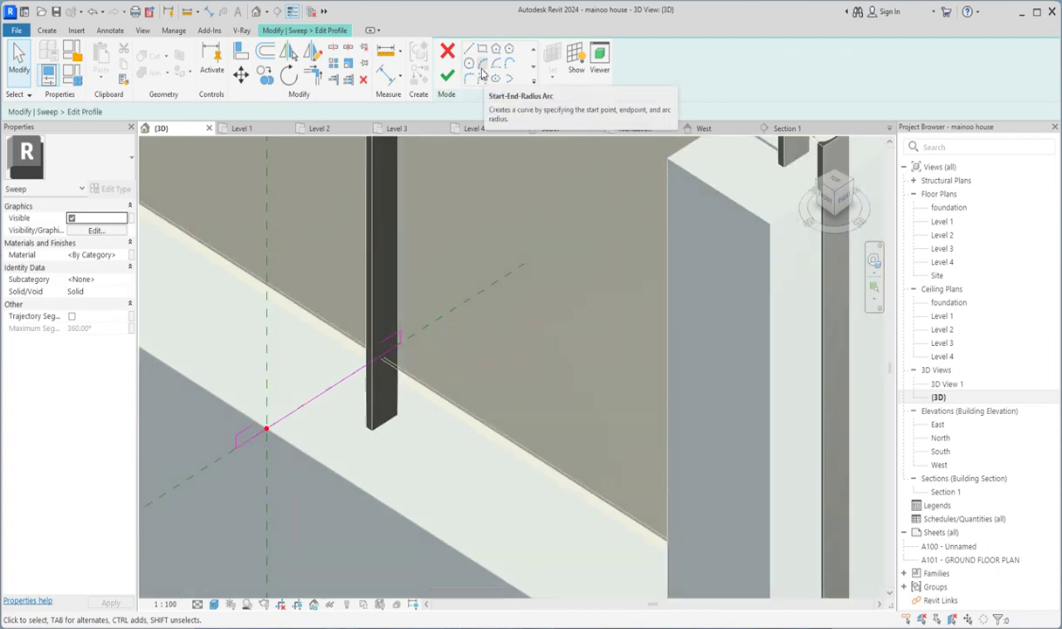
Add the arc segment to the profile, then finish the profile and the sweep.
{"action": "left_click", "coordinate": [385, 342]}
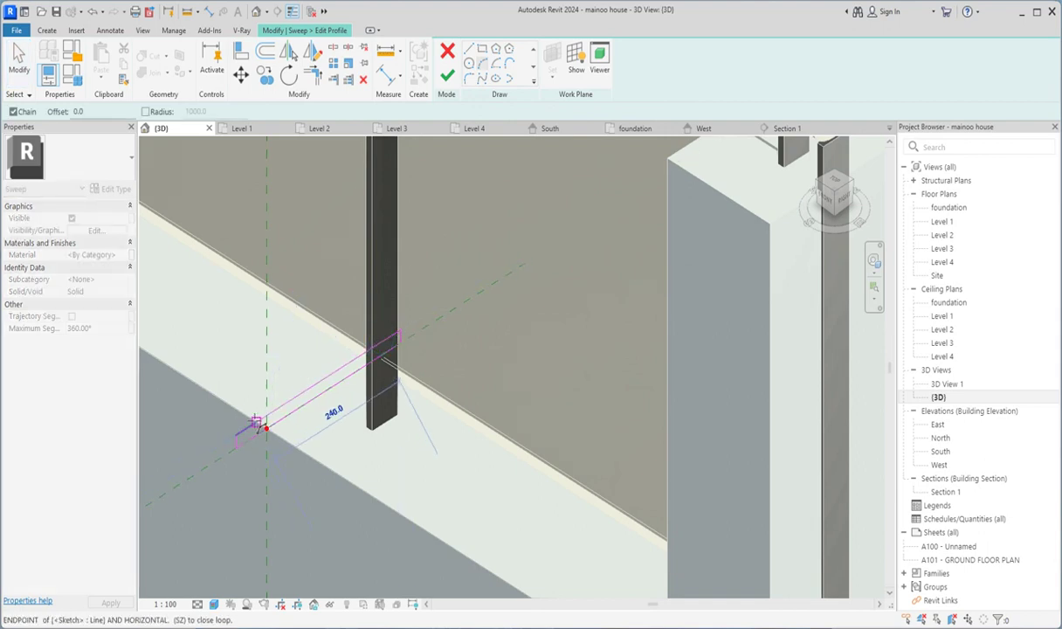
{"action": "left_click", "coordinate": [256, 424]}
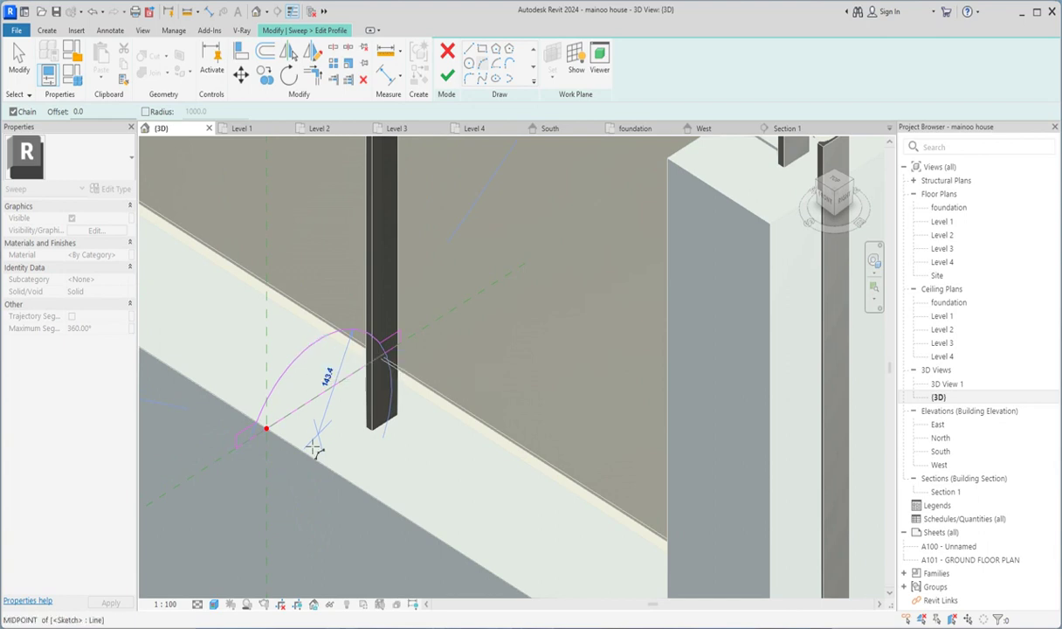
{"action": "left_click", "coordinate": [448, 77]}
{"action": "left_click", "coordinate": [446, 77]}
{"action": "scroll", "coordinate": [463, 344], "scroll_direction": "down", "scroll_amount": 5}
{"action": "scroll", "coordinate": [663, 576], "scroll_direction": "down", "scroll_amount": 2}
{"action": "left_click", "coordinate": [706, 542]}
{"action": "scroll", "coordinate": [348, 451], "scroll_direction": "up", "scroll_amount": 3}
{"action": "scroll", "coordinate": [573, 379], "scroll_direction": "down", "scroll_amount": 3}
{"action": "scroll", "coordinate": [430, 364], "scroll_direction": "down", "scroll_amount": 2}
{"action": "scroll", "coordinate": [430, 365], "scroll_direction": "up", "scroll_amount": 2}
{"action": "scroll", "coordinate": [332, 246], "scroll_direction": "up", "scroll_amount": 2}
{"action": "scroll", "coordinate": [328, 332], "scroll_direction": "up", "scroll_amount": 2}
{"action": "scroll", "coordinate": [323, 358], "scroll_direction": "down", "scroll_amount": 2}
{"action": "scroll", "coordinate": [324, 355], "scroll_direction": "down", "scroll_amount": 3}
{"action": "scroll", "coordinate": [446, 393], "scroll_direction": "down", "scroll_amount": 2}
{"action": "scroll", "coordinate": [572, 530], "scroll_direction": "down", "scroll_amount": 1}
{"action": "scroll", "coordinate": [572, 517], "scroll_direction": "up", "scroll_amount": 2}
{"action": "scroll", "coordinate": [572, 518], "scroll_direction": "up", "scroll_amount": 2}
{"action": "scroll", "coordinate": [521, 494], "scroll_direction": "up", "scroll_amount": 2}
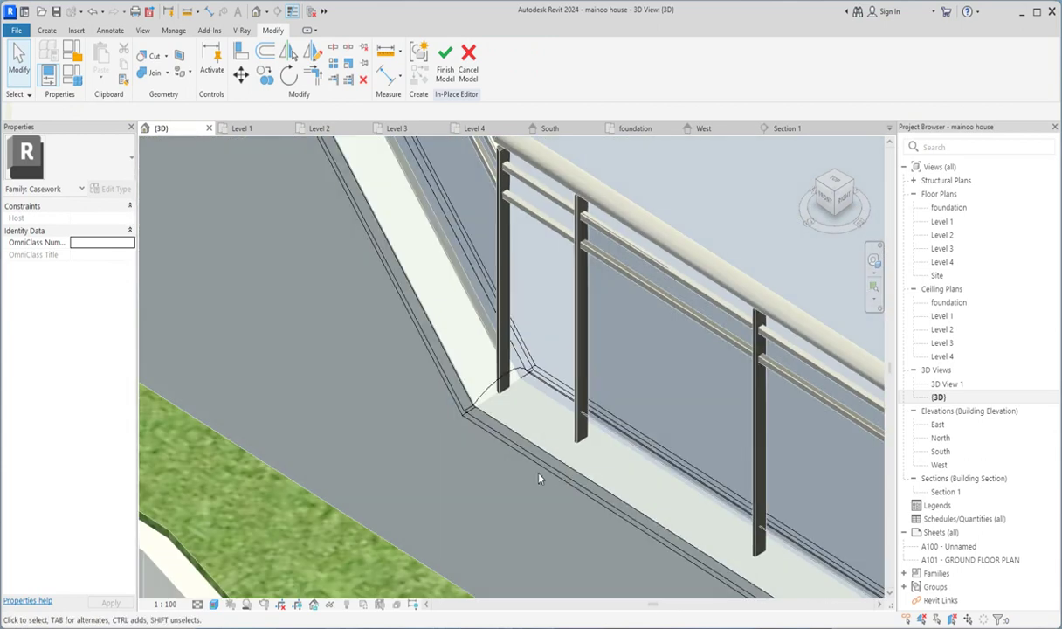
{"action": "scroll", "coordinate": [502, 429], "scroll_direction": "up", "scroll_amount": 2}
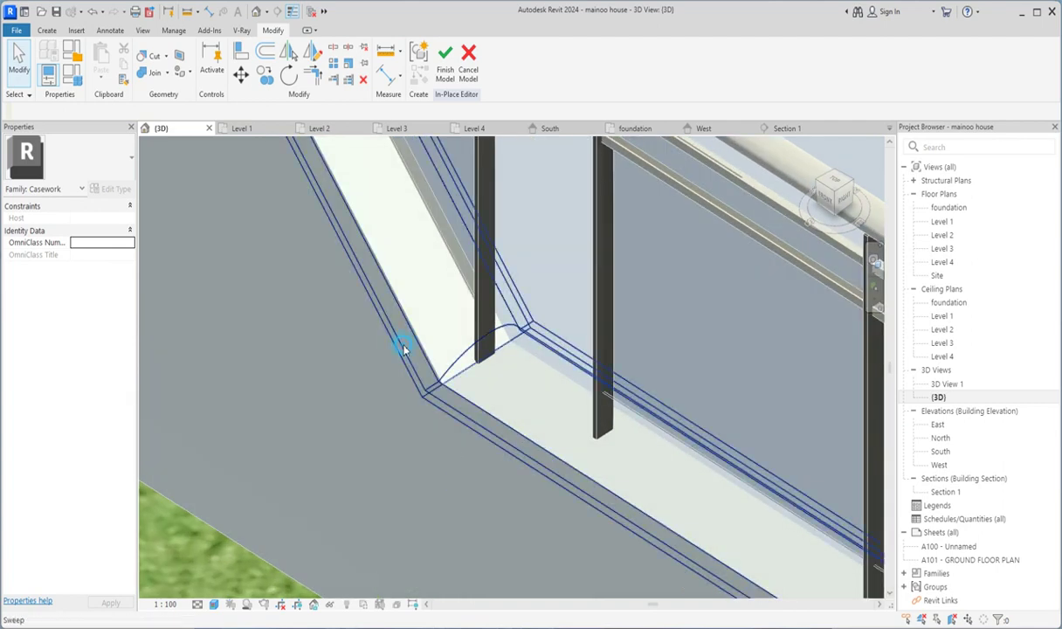
{"action": "left_click", "coordinate": [402, 340]}
{"action": "scroll", "coordinate": [441, 496], "scroll_direction": "down", "scroll_amount": 2}
{"action": "scroll", "coordinate": [487, 466], "scroll_direction": "down", "scroll_amount": 2}
{"action": "scroll", "coordinate": [486, 465], "scroll_direction": "down", "scroll_amount": 1}
{"action": "scroll", "coordinate": [503, 438], "scroll_direction": "down", "scroll_amount": 1}
{"action": "scroll", "coordinate": [504, 437], "scroll_direction": "down", "scroll_amount": 2}
{"action": "scroll", "coordinate": [609, 532], "scroll_direction": "up", "scroll_amount": 2}
{"action": "scroll", "coordinate": [609, 531], "scroll_direction": "up", "scroll_amount": 3}
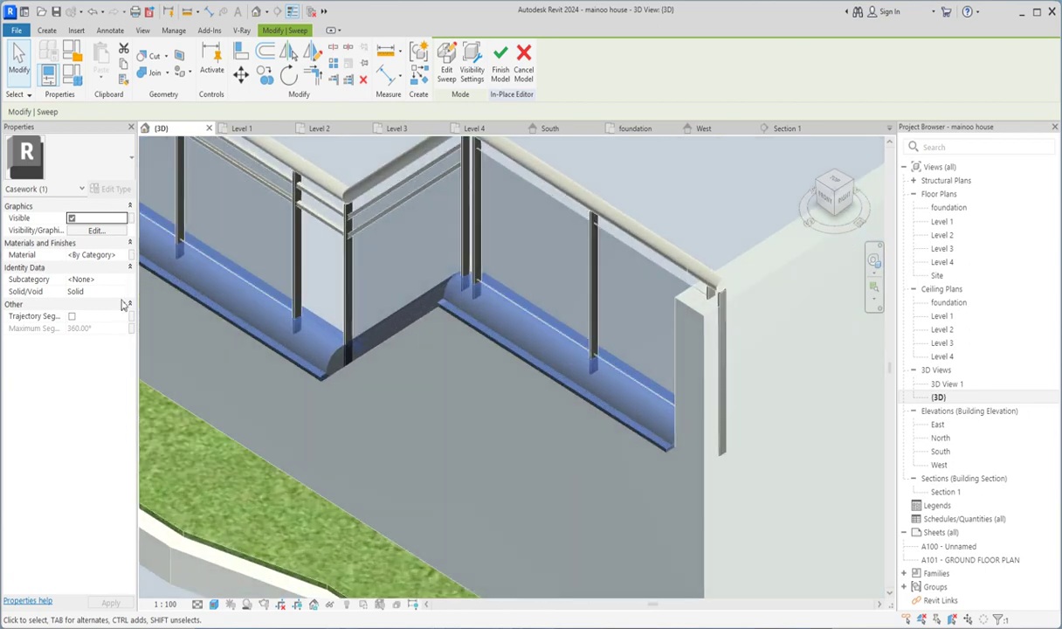
{"action": "left_click", "coordinate": [119, 253]}
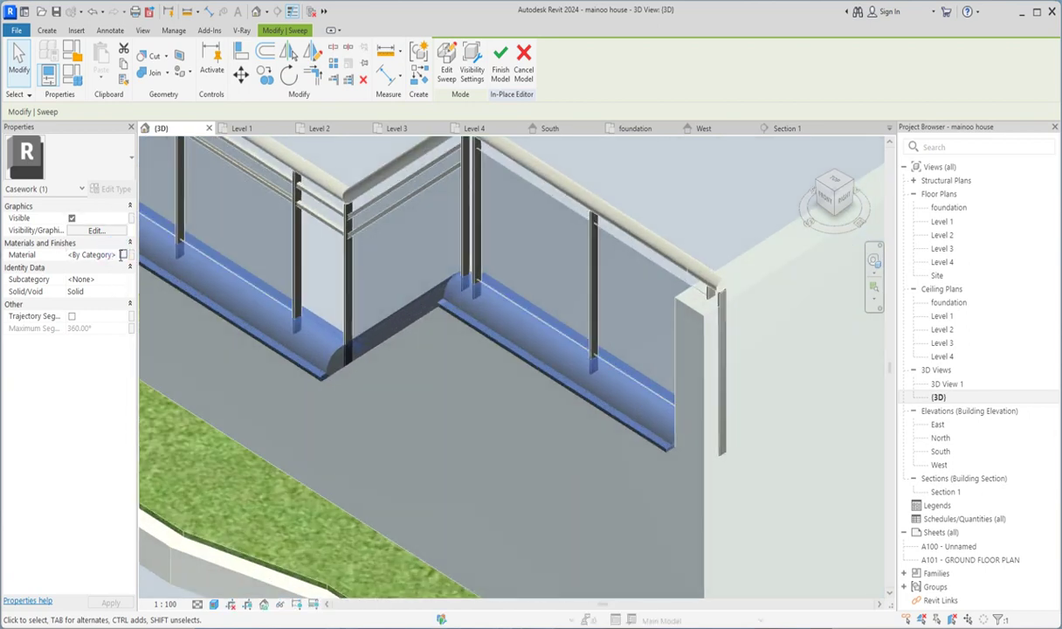
{"action": "left_click", "coordinate": [126, 255]}
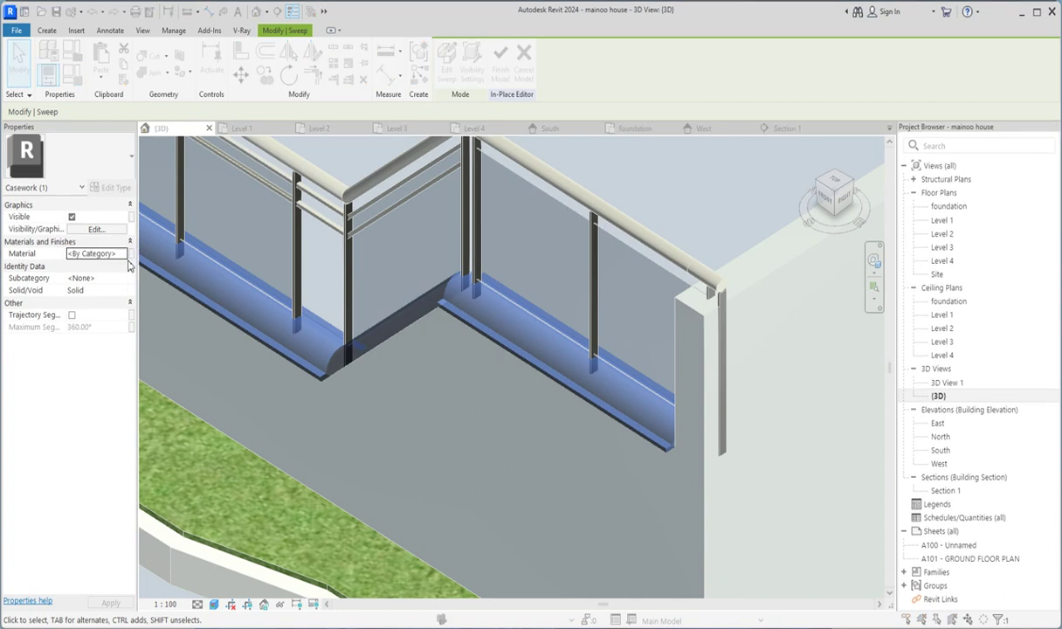
{"action": "scroll", "coordinate": [266, 206], "scroll_direction": "up", "scroll_amount": 1}
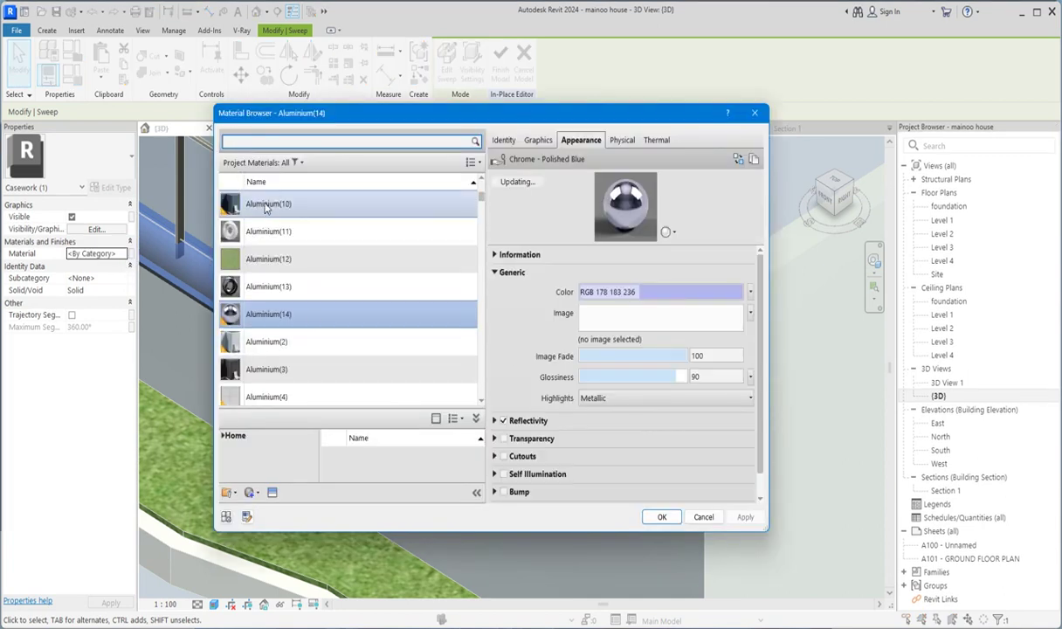
{"action": "double_click", "coordinate": [262, 234]}
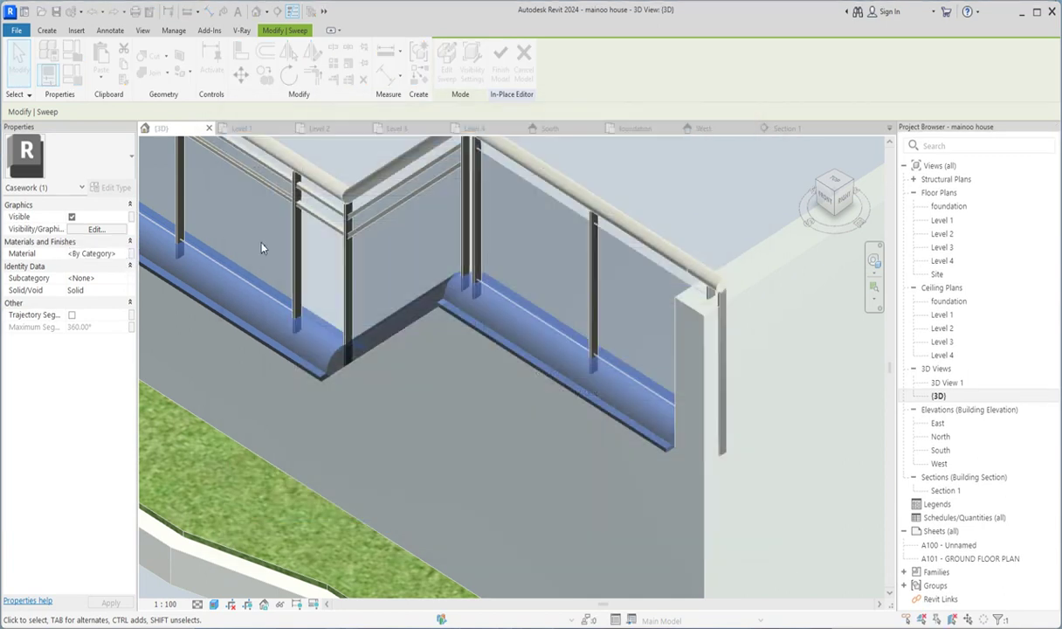
{"action": "left_click", "coordinate": [725, 216]}
{"action": "scroll", "coordinate": [671, 246], "scroll_direction": "down", "scroll_amount": 5}
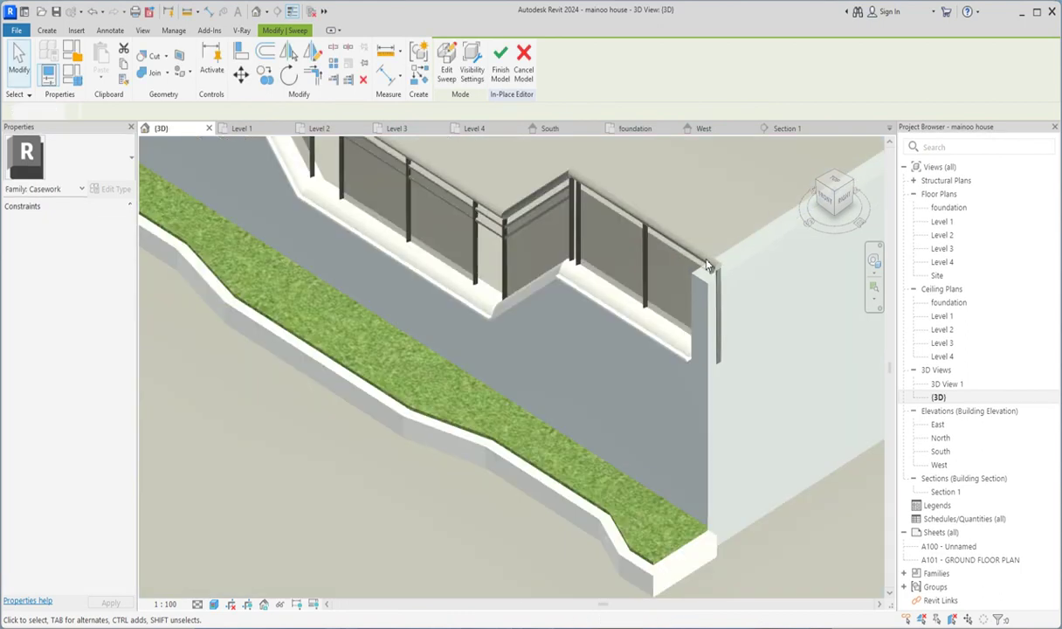
{"action": "mouse_move", "coordinate": [512, 334]}
{"action": "middle_mouse_down", "text": "shift"}
{"action": "mouse_move", "coordinate": [640, 389]}
{"action": "mouse_move", "coordinate": [908, 390]}
{"action": "middle_mouse_up", "text": "shift"}
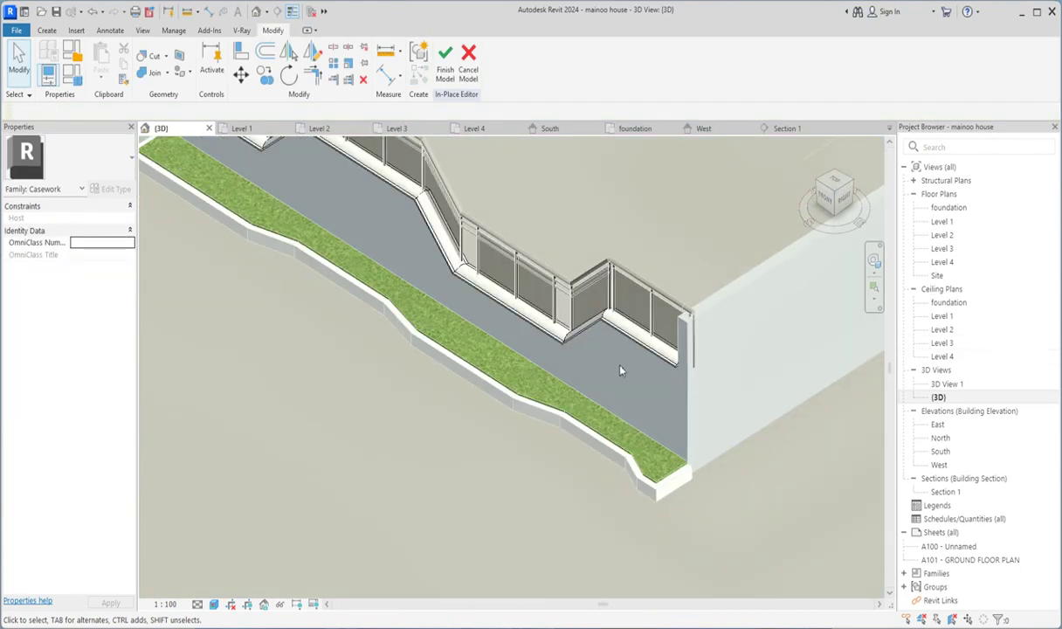
{"action": "mouse_move", "coordinate": [596, 352]}
{"action": "middle_mouse_down", "text": "shift"}
{"action": "mouse_move", "coordinate": [605, 426]}
{"action": "mouse_move", "coordinate": [313, 169]}
{"action": "middle_mouse_up", "text": "shift"}
{"action": "scroll", "coordinate": [312, 168], "scroll_direction": "up", "scroll_amount": 3}
{"action": "scroll", "coordinate": [293, 296], "scroll_direction": "down", "scroll_amount": 3}
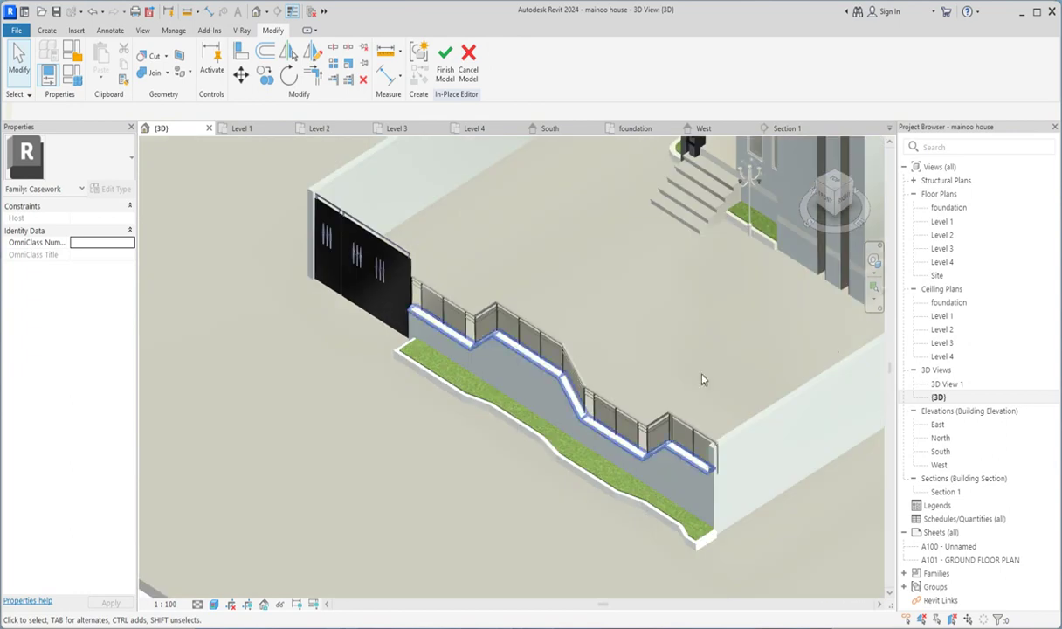
On the foundation plan, start an extrusion and sketch a rectangle at the wall end.
{"action": "double_click", "coordinate": [946, 208]}
{"action": "scroll", "coordinate": [490, 339], "scroll_direction": "down", "scroll_amount": 2}
{"action": "scroll", "coordinate": [490, 339], "scroll_direction": "down", "scroll_amount": 1}
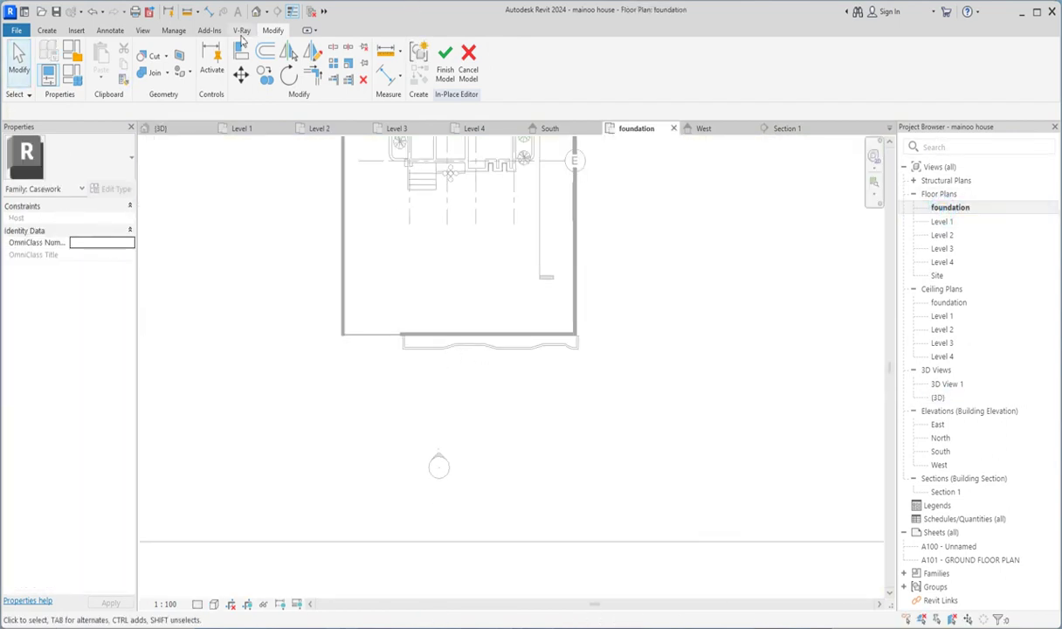
{"action": "left_click", "coordinate": [46, 30]}
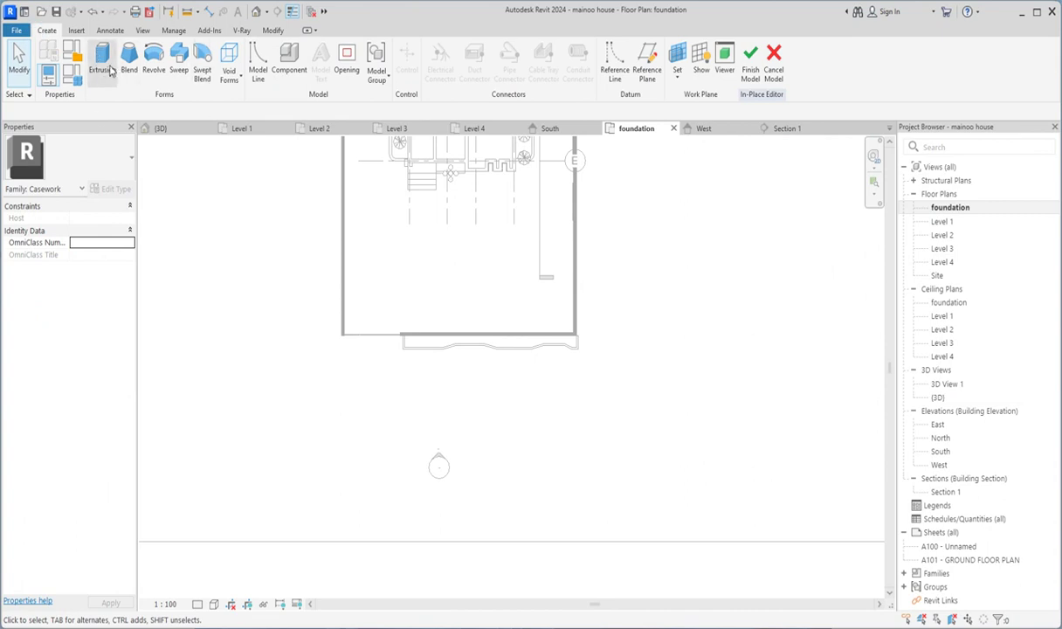
{"action": "left_click", "coordinate": [102, 61]}
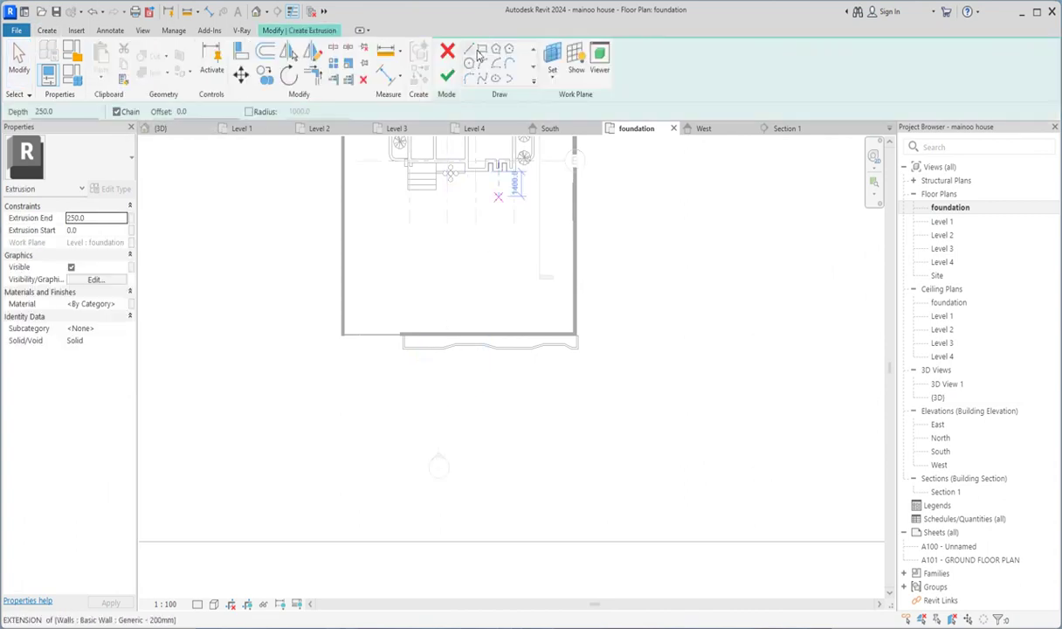
{"action": "left_click", "coordinate": [483, 52]}
{"action": "scroll", "coordinate": [354, 339], "scroll_direction": "up", "scroll_amount": 2}
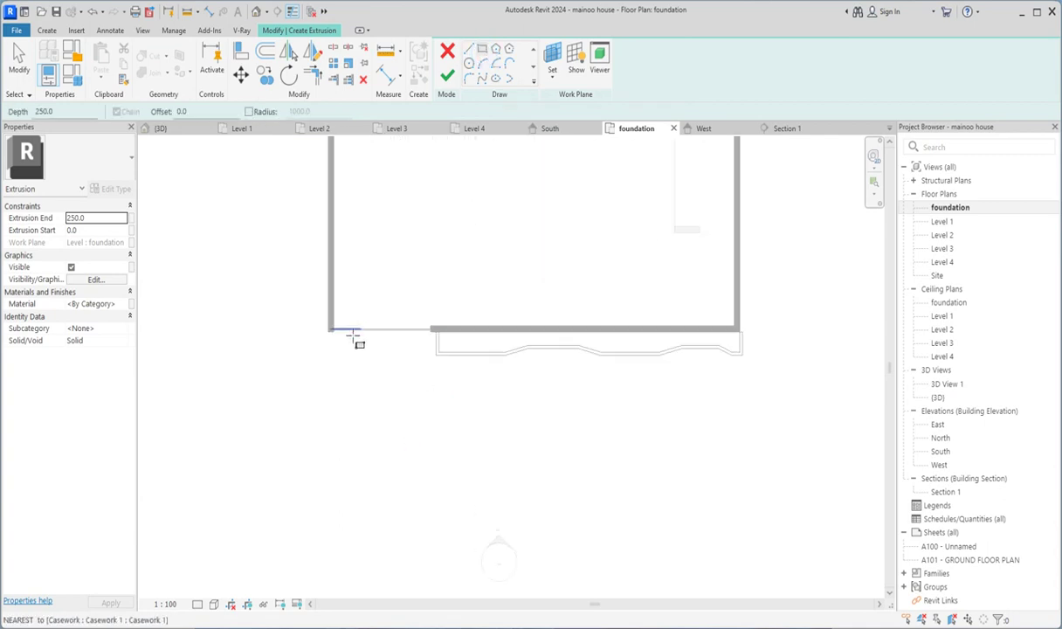
{"action": "scroll", "coordinate": [332, 323], "scroll_direction": "up", "scroll_amount": 3}
{"action": "scroll", "coordinate": [315, 319], "scroll_direction": "up", "scroll_amount": 2}
{"action": "left_click", "coordinate": [319, 325]}
{"action": "scroll", "coordinate": [403, 426], "scroll_direction": "up", "scroll_amount": 2}
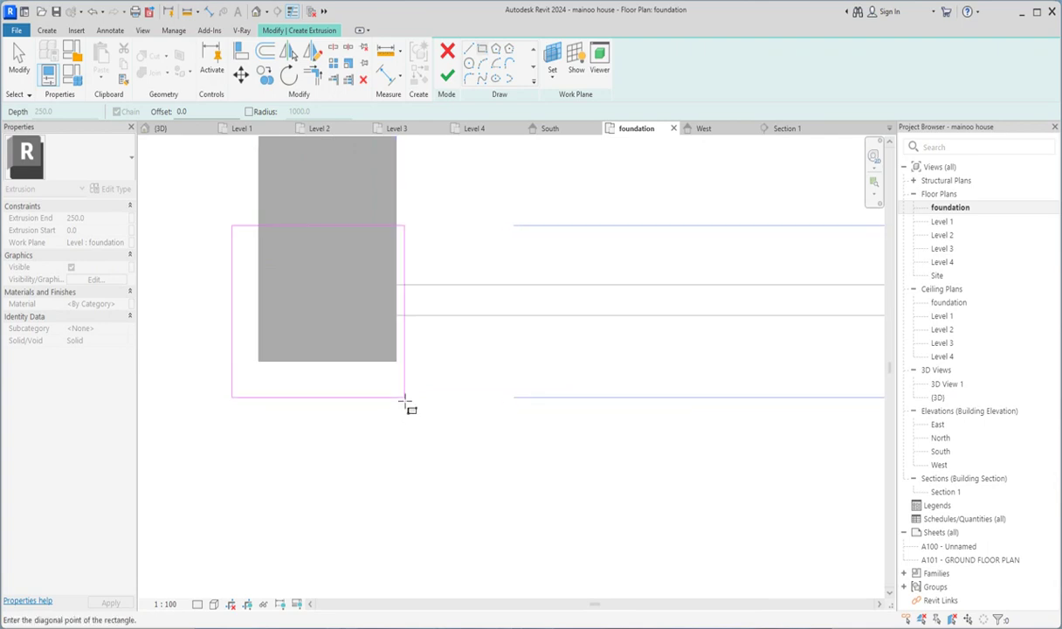
{"action": "left_click", "coordinate": [404, 412]}
{"action": "right_click", "coordinate": [510, 228]}
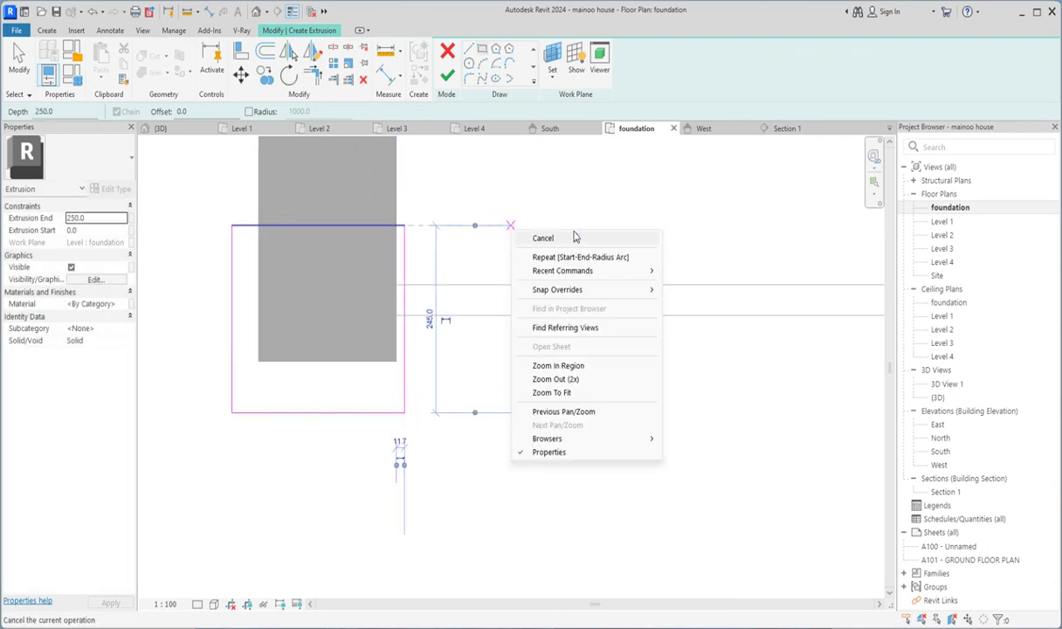
{"action": "left_click", "coordinate": [561, 238]}
{"action": "right_click", "coordinate": [515, 181]}
{"action": "left_click", "coordinate": [543, 187]}
Set both the rectangle's length and width to 450.
{"action": "left_click", "coordinate": [385, 412]}
{"action": "type", "text": "450"}
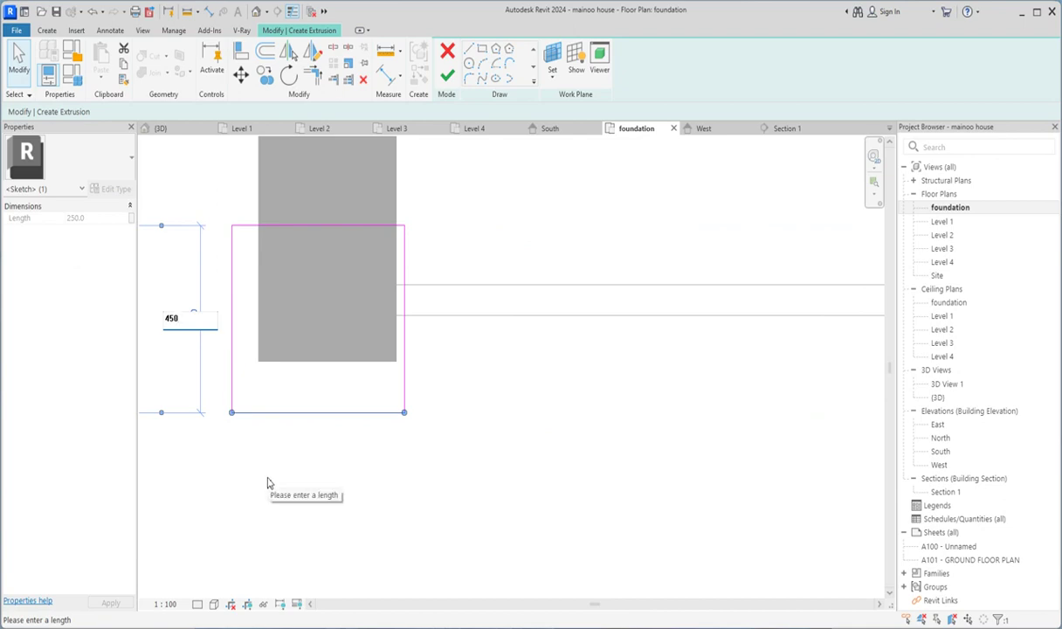
{"action": "key", "text": "Return"}
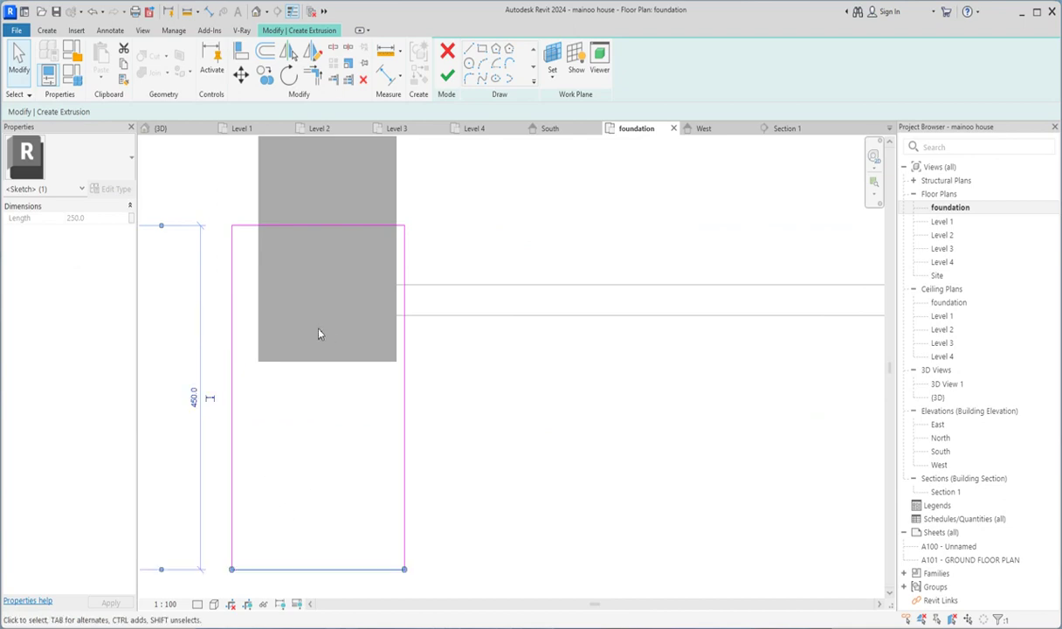
{"action": "scroll", "coordinate": [291, 426], "scroll_direction": "down", "scroll_amount": 2}
{"action": "left_click", "coordinate": [264, 416]}
{"action": "type", "text": "450"}
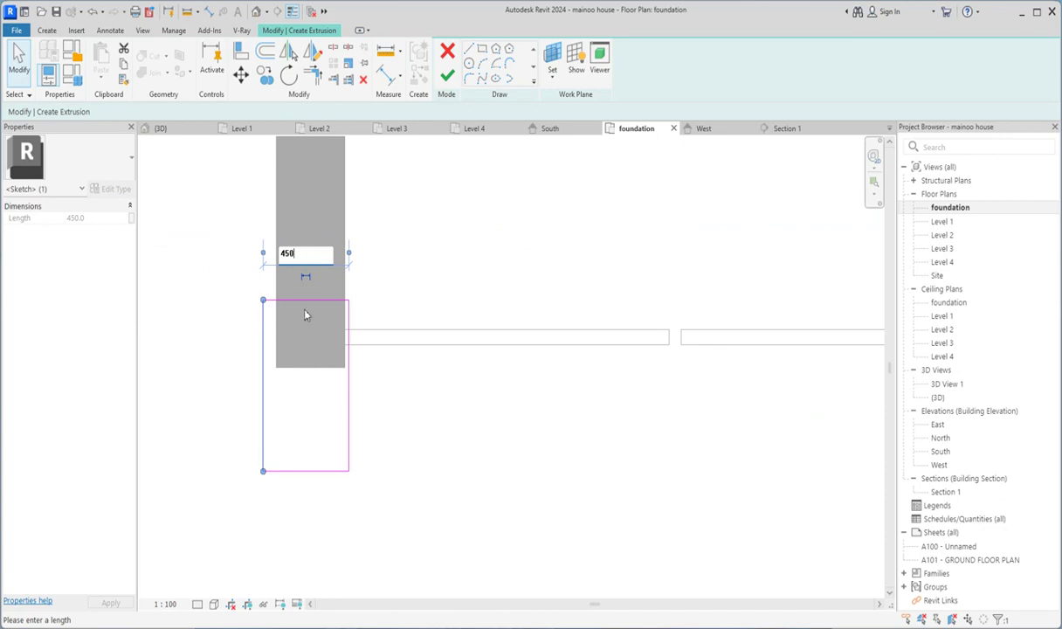
{"action": "key", "text": "Return"}
{"action": "left_click", "coordinate": [430, 537]}
{"action": "scroll", "coordinate": [341, 175], "scroll_direction": "down", "scroll_amount": 2}
Copy the four-sided 450 square to the opposite end of the wall.
{"action": "left_click_drag", "start_coordinate": [243, 197], "coordinate": [395, 396]}
{"action": "scroll", "coordinate": [356, 497], "scroll_direction": "down", "scroll_amount": 3}
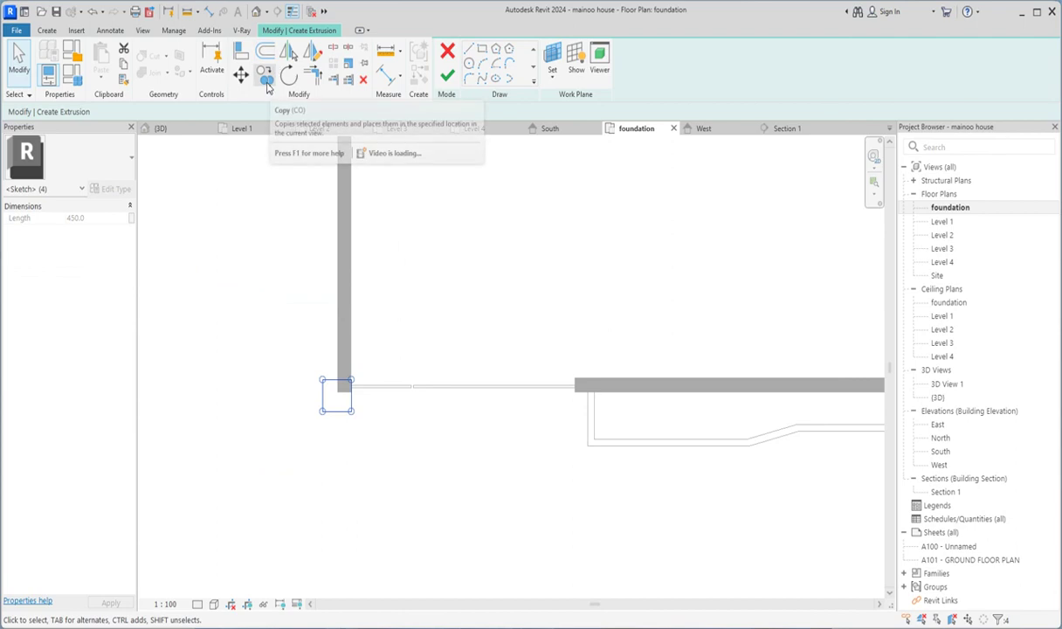
{"action": "left_click", "coordinate": [265, 78]}
{"action": "left_click", "coordinate": [340, 395]}
{"action": "left_click", "coordinate": [576, 390]}
{"action": "scroll", "coordinate": [620, 410], "scroll_direction": "up", "scroll_amount": 2}
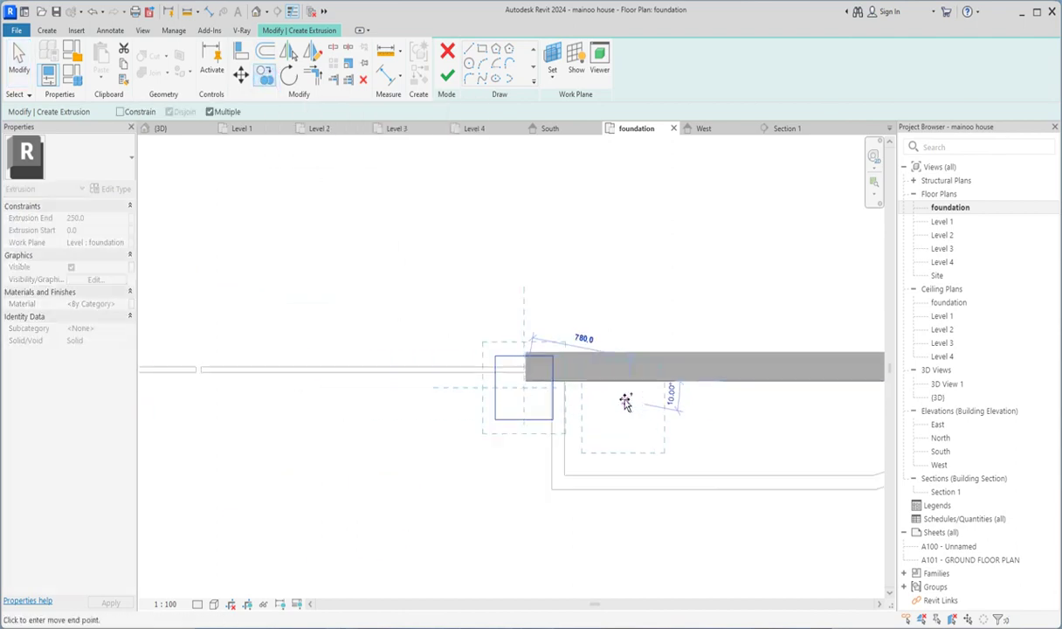
{"action": "key", "text": "Escape"}
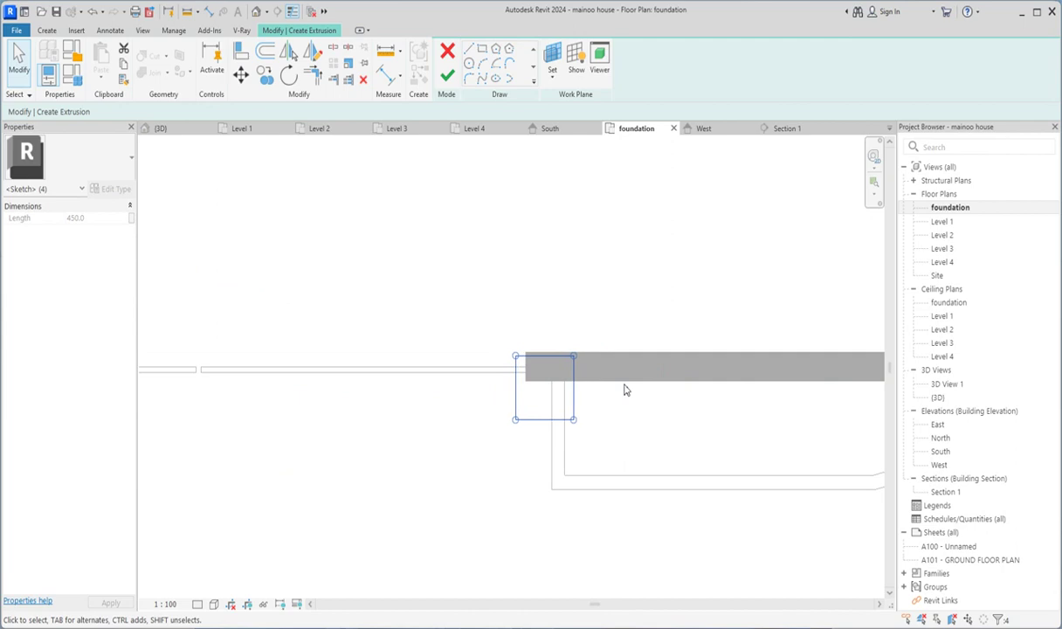
Finish the extrusion sketch to create the two column bases.
{"action": "left_click", "coordinate": [624, 389]}
{"action": "scroll", "coordinate": [491, 380], "scroll_direction": "down", "scroll_amount": 3}
{"action": "scroll", "coordinate": [455, 412], "scroll_direction": "down", "scroll_amount": 2}
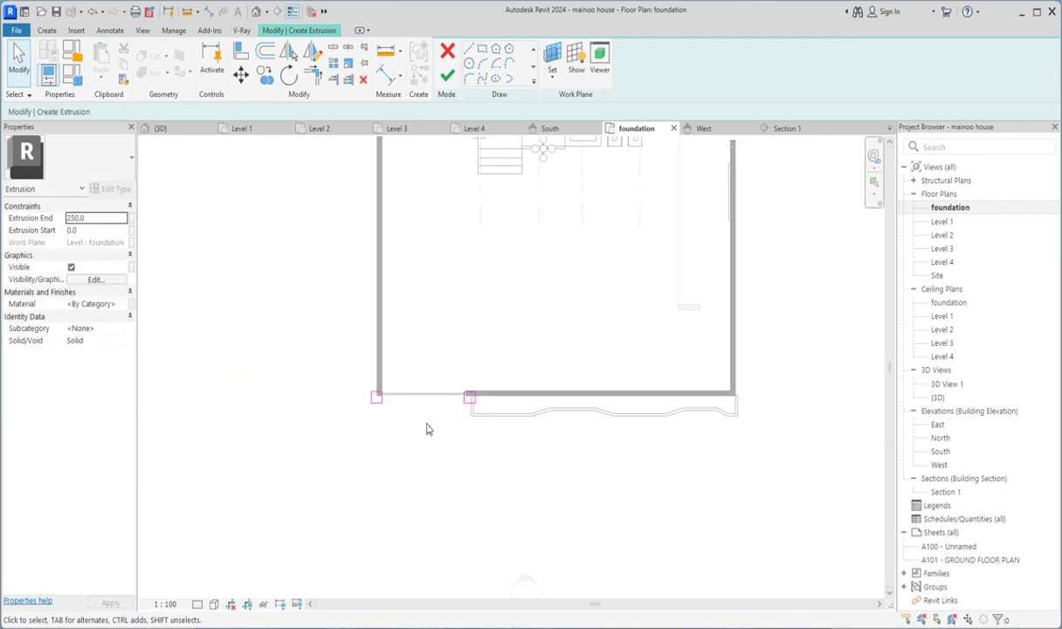
{"action": "scroll", "coordinate": [439, 398], "scroll_direction": "up", "scroll_amount": 1}
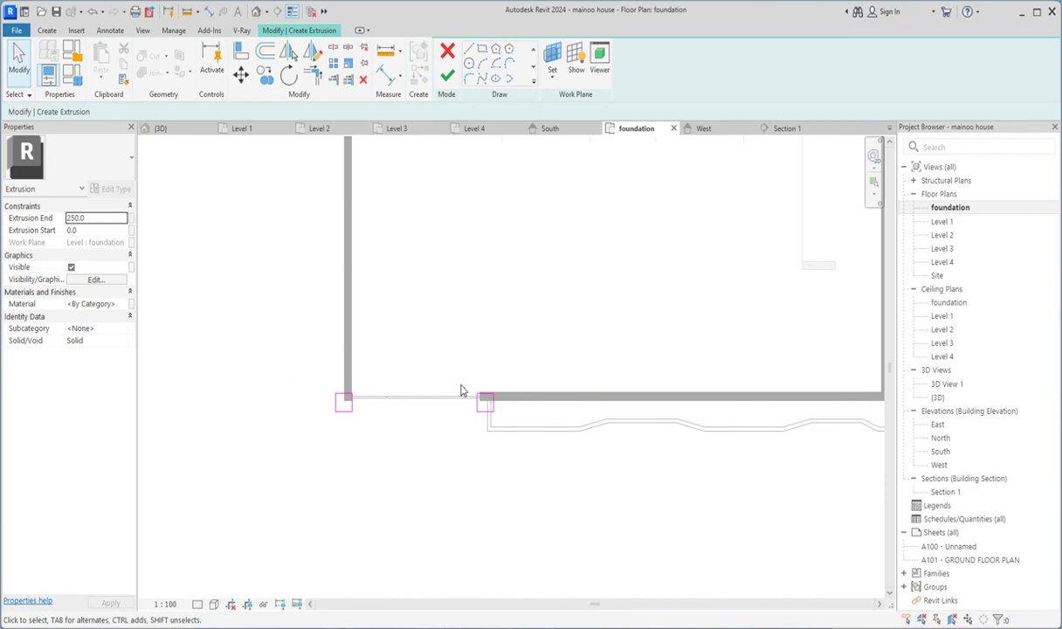
{"action": "left_click_drag", "start_coordinate": [452, 348], "coordinate": [511, 465]}
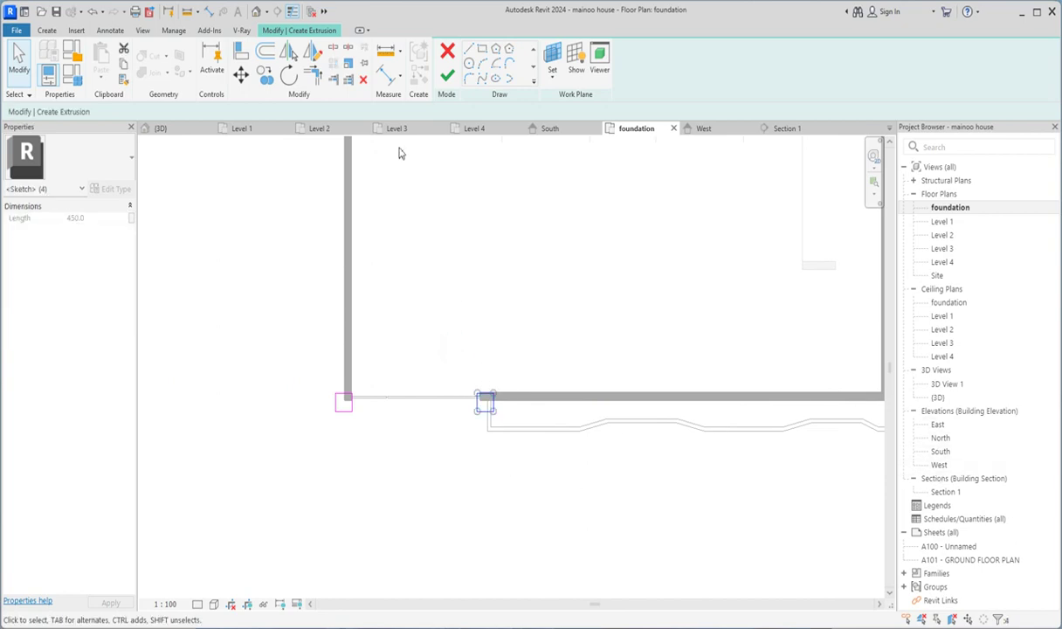
{"action": "left_click", "coordinate": [446, 77]}
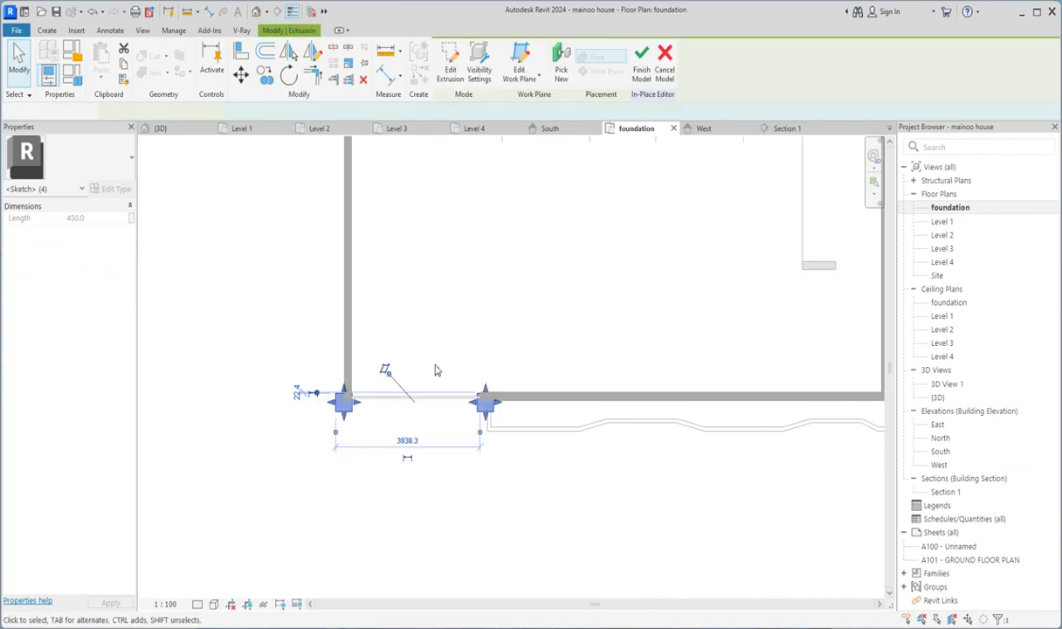
On the South elevation, stretch the post extrusion up to about 2620 mm, above the gate.
{"action": "double_click", "coordinate": [939, 451]}
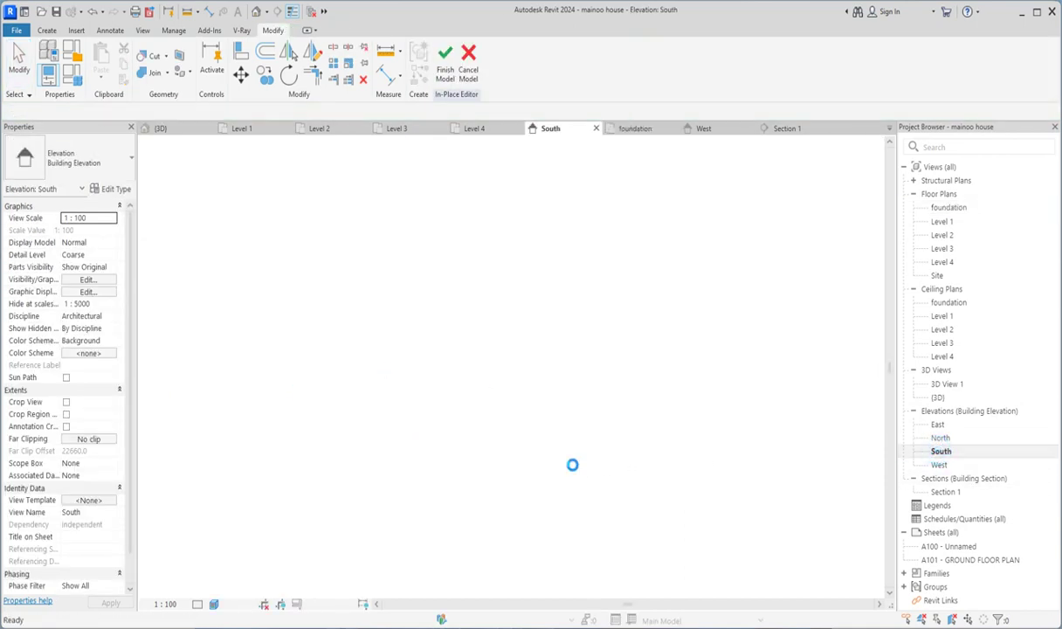
{"action": "scroll", "coordinate": [355, 337], "scroll_direction": "up", "scroll_amount": 2}
{"action": "left_click", "coordinate": [355, 337]}
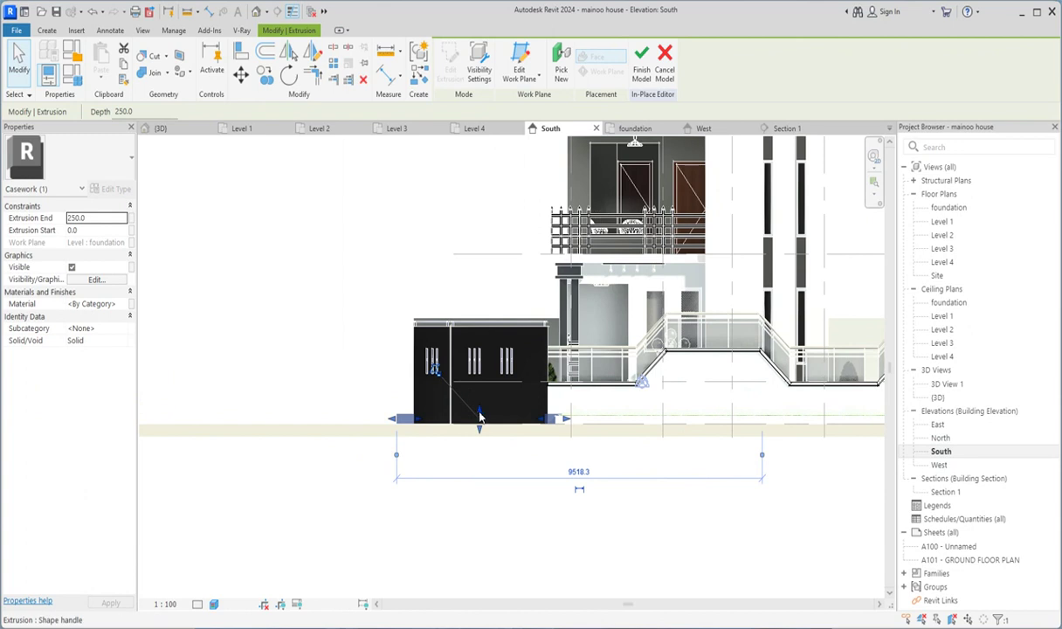
{"action": "left_click_drag", "start_coordinate": [488, 296], "coordinate": [489, 306]}
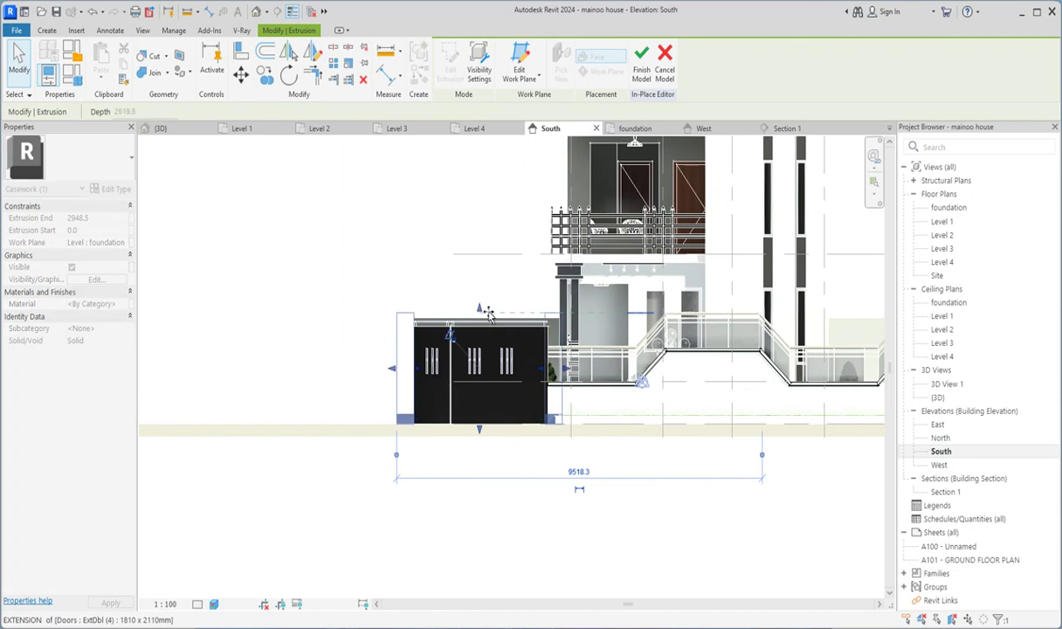
{"action": "left_click", "coordinate": [279, 349]}
{"action": "scroll", "coordinate": [563, 418], "scroll_direction": "up", "scroll_amount": 2}
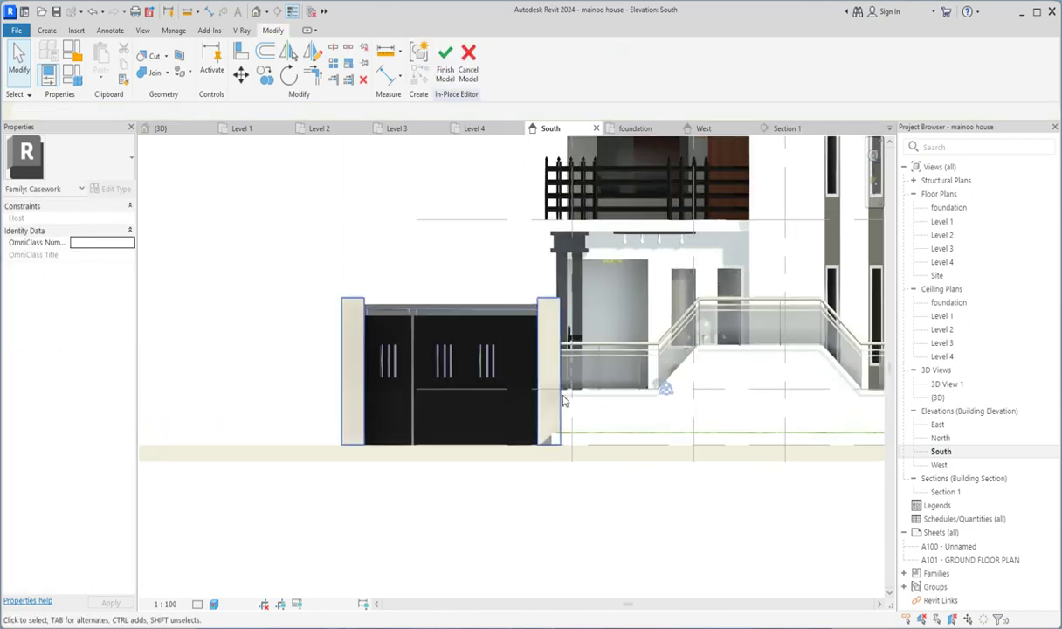
{"action": "scroll", "coordinate": [563, 417], "scroll_direction": "down", "scroll_amount": 3}
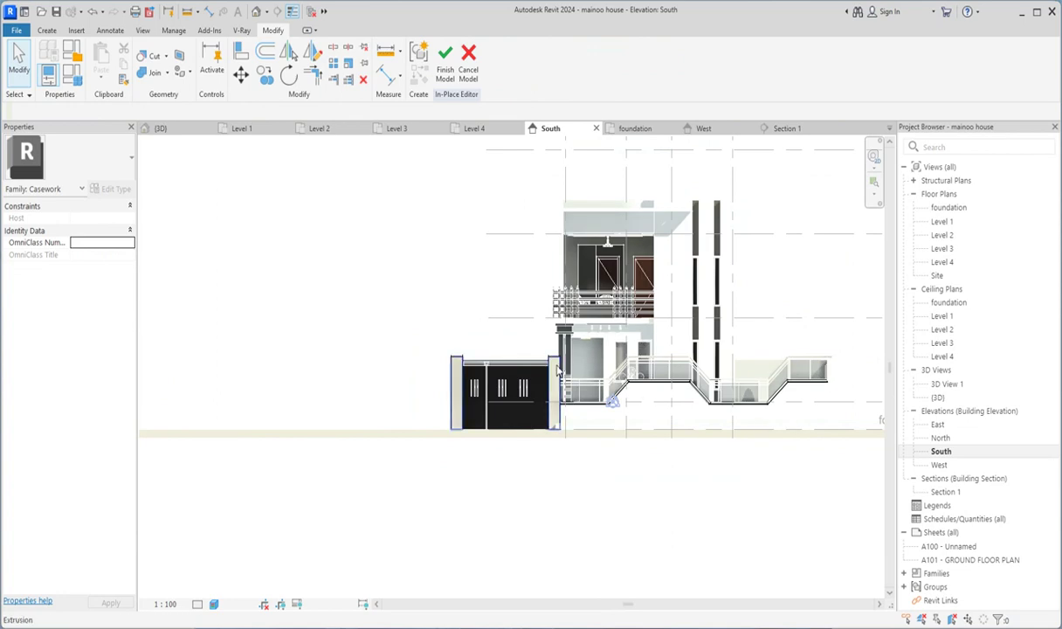
Edit the post extrusion's profile sketch in the Level 1 floor plan.
{"action": "left_click", "coordinate": [555, 362]}
{"action": "left_click", "coordinate": [451, 66]}
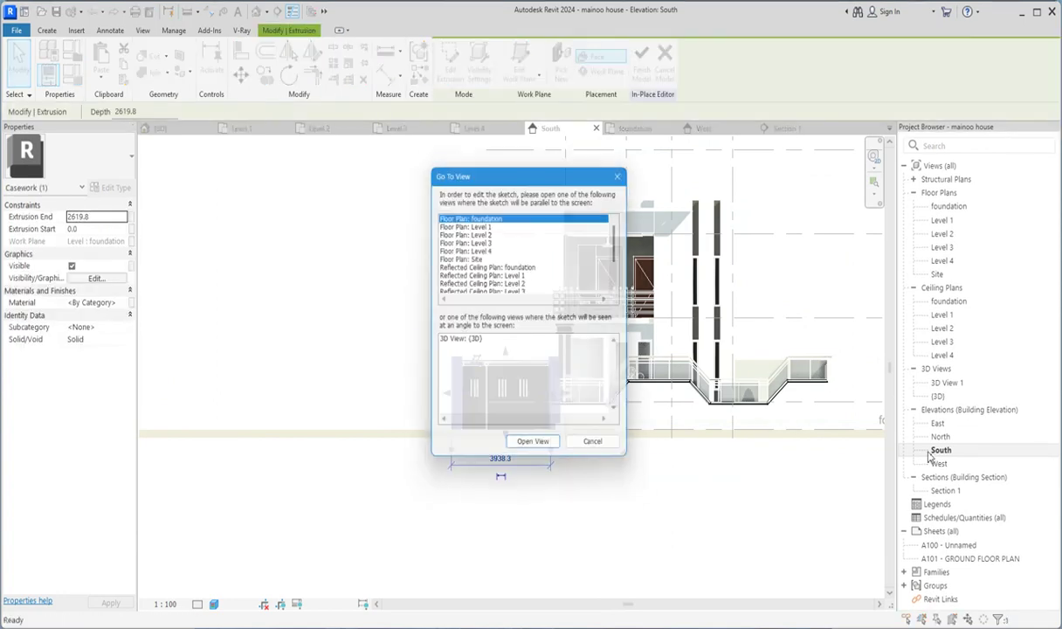
{"action": "left_click", "coordinate": [484, 223]}
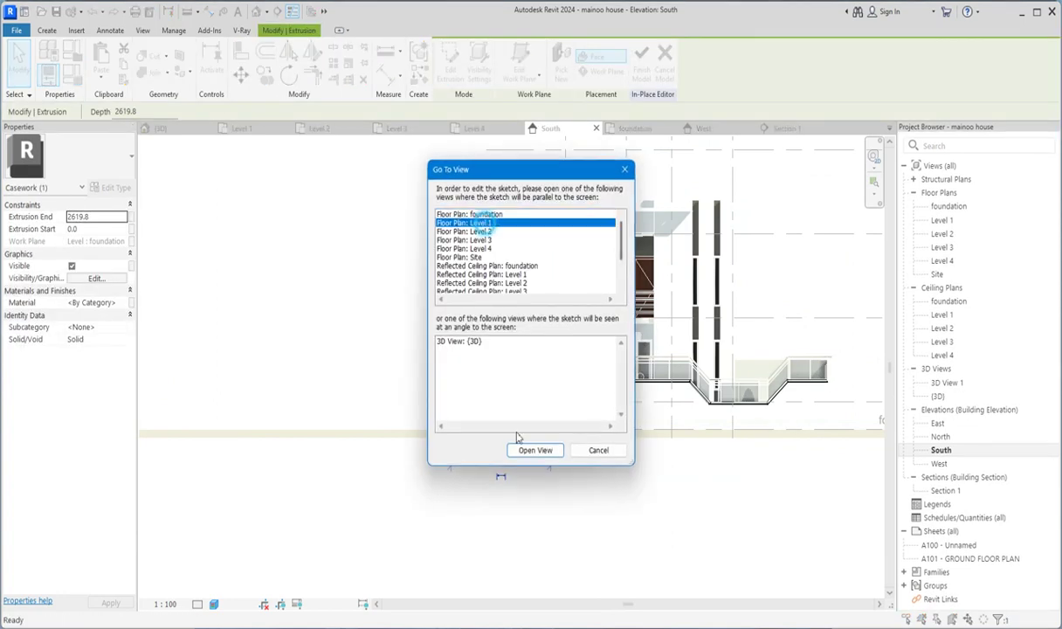
{"action": "left_click", "coordinate": [535, 449]}
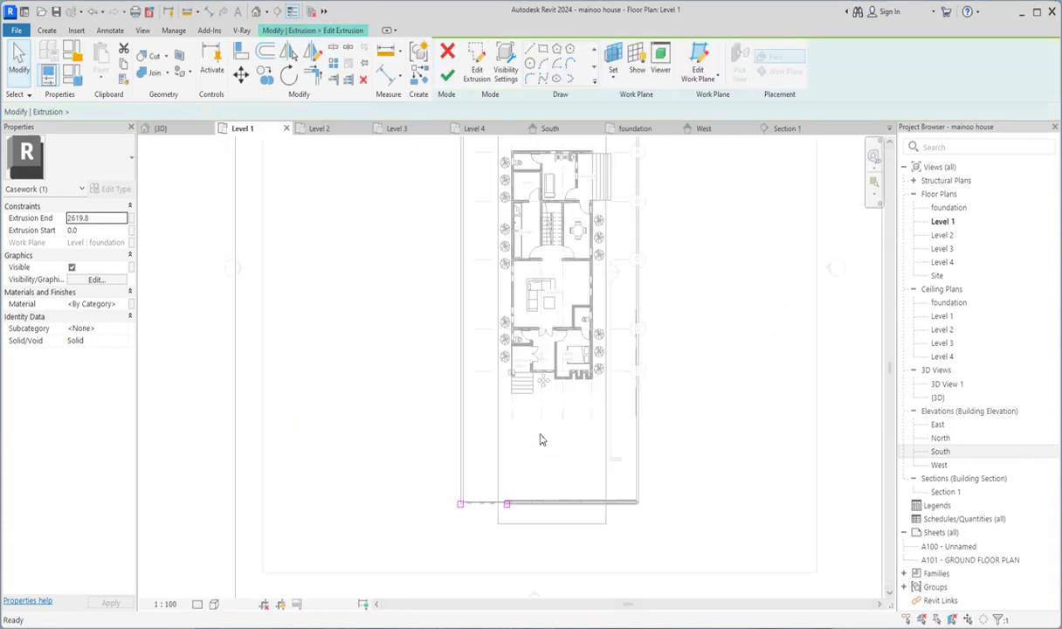
{"action": "scroll", "coordinate": [530, 472], "scroll_direction": "up", "scroll_amount": 2}
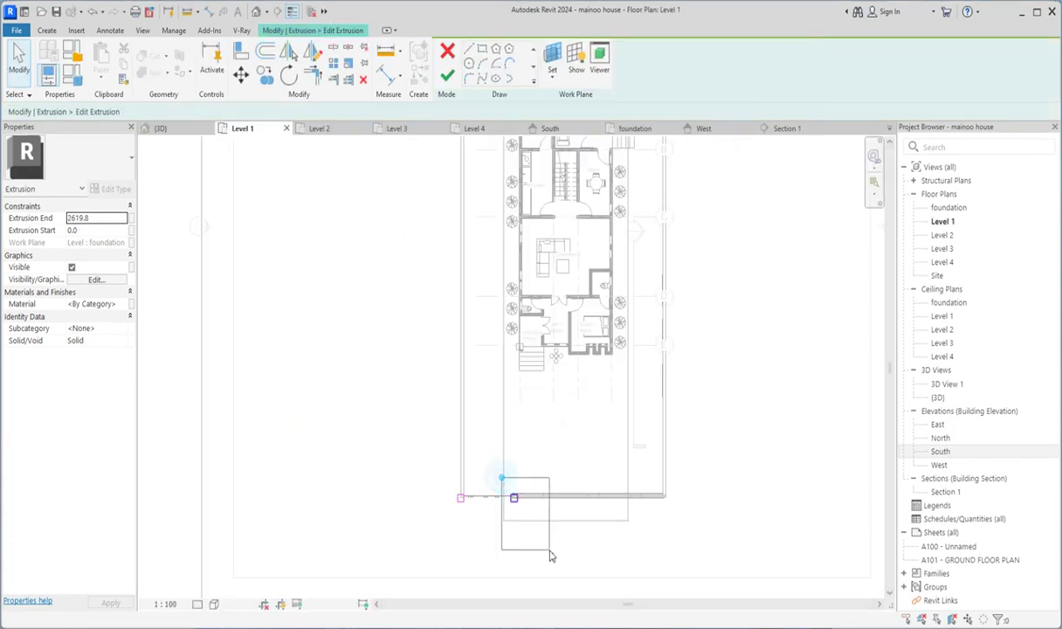
Start copying the 450 square from the railing end, cancel the copy, and finish the extrusion.
{"action": "left_click_drag", "start_coordinate": [474, 452], "coordinate": [529, 534]}
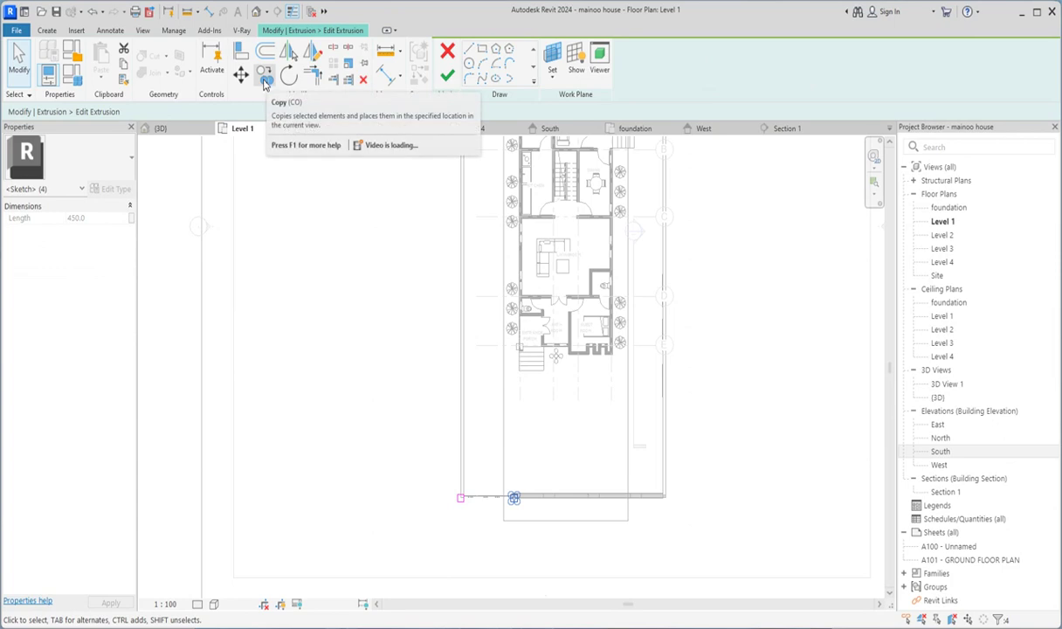
{"action": "left_click", "coordinate": [266, 81]}
{"action": "scroll", "coordinate": [515, 489], "scroll_direction": "up", "scroll_amount": 3}
{"action": "left_click", "coordinate": [478, 473]}
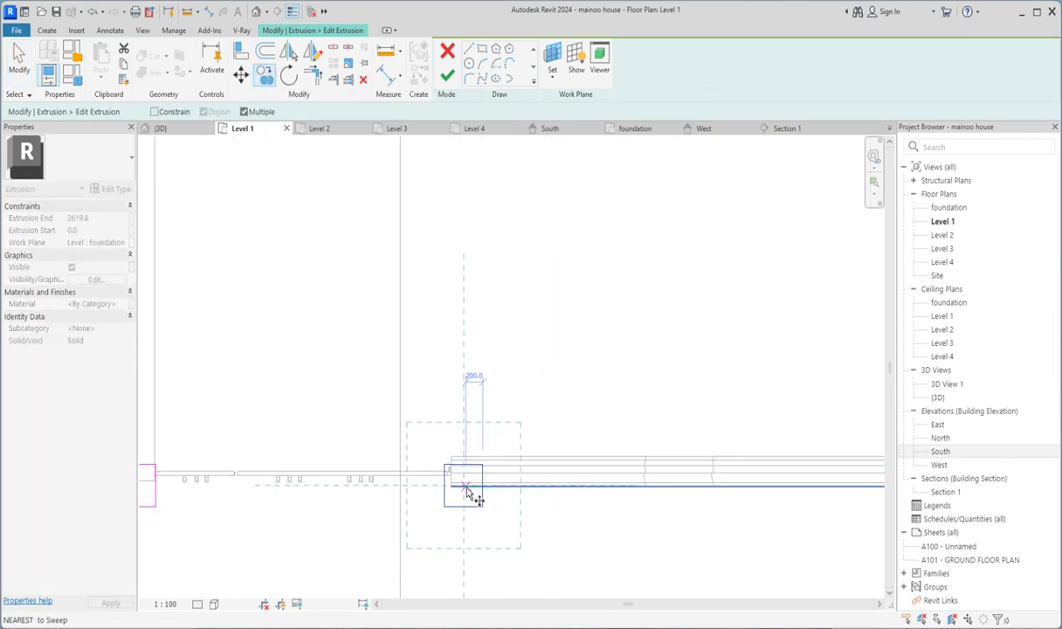
{"action": "scroll", "coordinate": [459, 474], "scroll_direction": "down", "scroll_amount": 3}
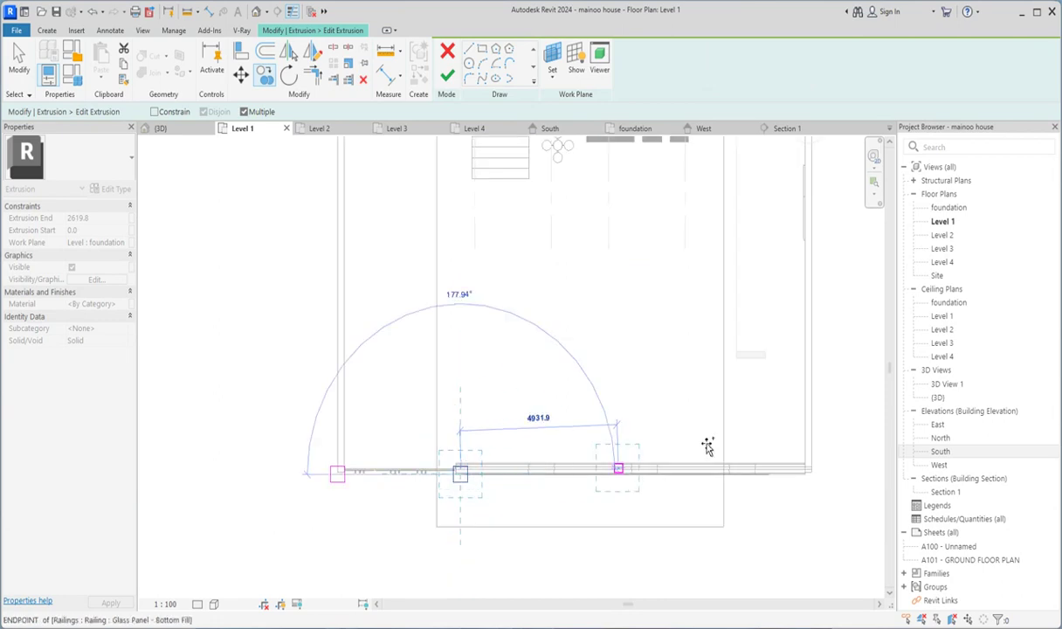
{"action": "scroll", "coordinate": [805, 474], "scroll_direction": "up", "scroll_amount": 2}
{"action": "scroll", "coordinate": [805, 474], "scroll_direction": "up", "scroll_amount": 2}
{"action": "left_click", "coordinate": [807, 476]}
{"action": "scroll", "coordinate": [650, 306], "scroll_direction": "down", "scroll_amount": 2}
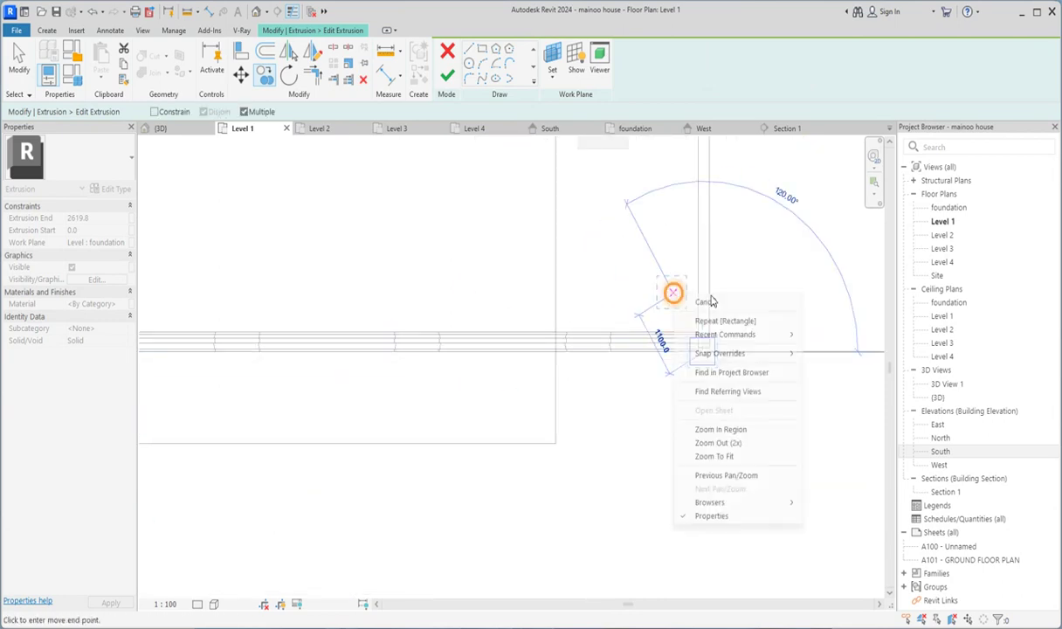
{"action": "right_click", "coordinate": [699, 289]}
{"action": "left_click", "coordinate": [723, 298]}
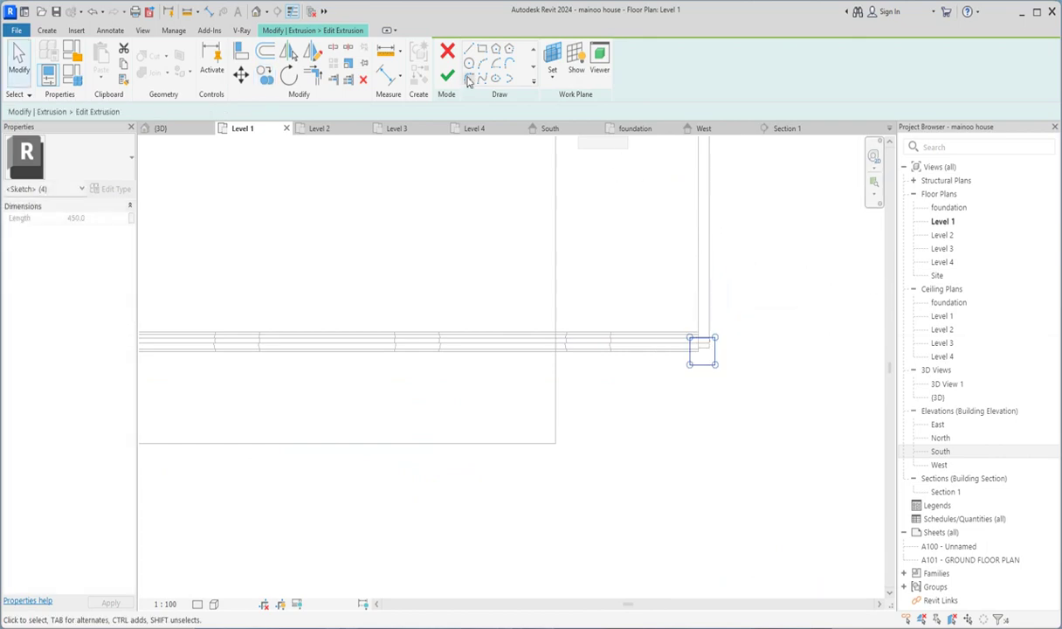
{"action": "left_click", "coordinate": [447, 77]}
{"action": "left_click", "coordinate": [942, 452]}
On the South elevation, inspect the square posts at both ends of the stepped railing.
{"action": "double_click", "coordinate": [942, 452]}
{"action": "left_click", "coordinate": [756, 495]}
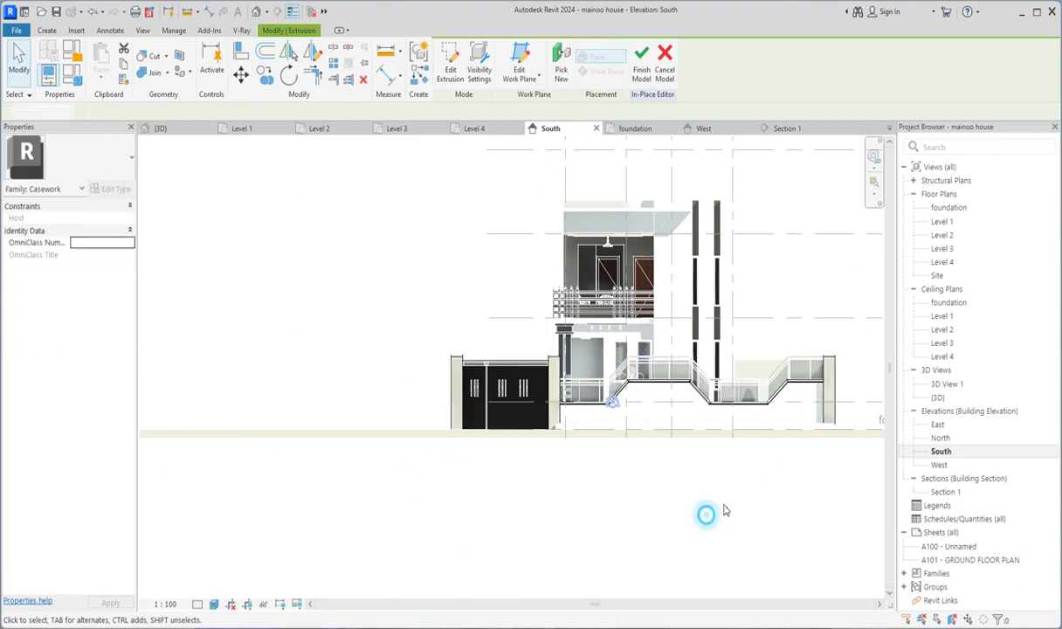
{"action": "scroll", "coordinate": [853, 455], "scroll_direction": "up", "scroll_amount": 3}
{"action": "scroll", "coordinate": [806, 382], "scroll_direction": "up", "scroll_amount": 2}
{"action": "left_click", "coordinate": [806, 383]}
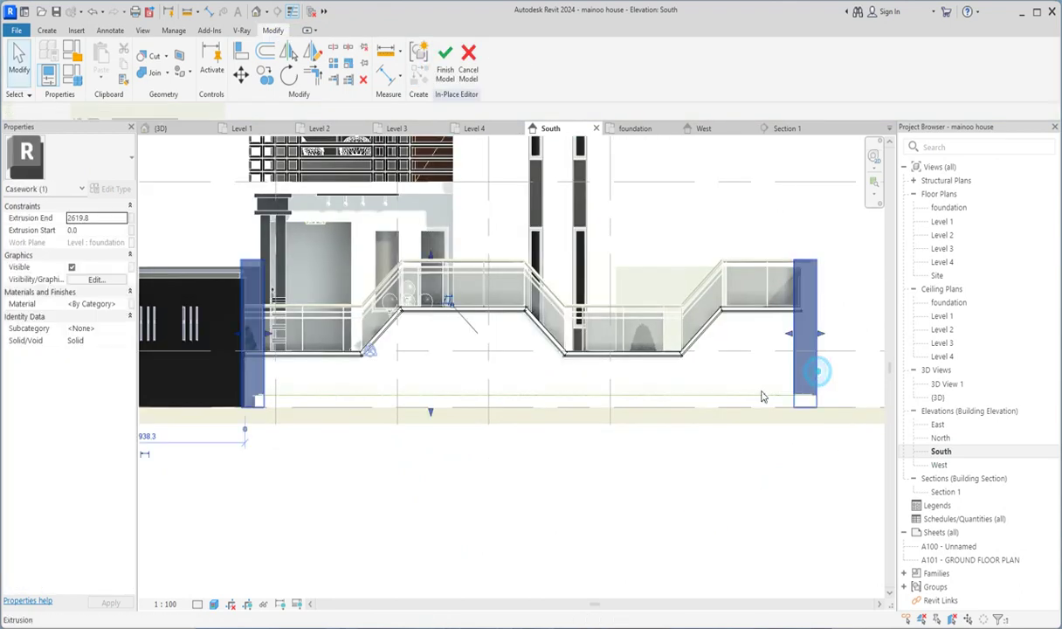
{"action": "scroll", "coordinate": [742, 397], "scroll_direction": "down", "scroll_amount": 2}
{"action": "left_click", "coordinate": [664, 526]}
{"action": "scroll", "coordinate": [615, 478], "scroll_direction": "up", "scroll_amount": 1}
{"action": "scroll", "coordinate": [551, 379], "scroll_direction": "up", "scroll_amount": 1}
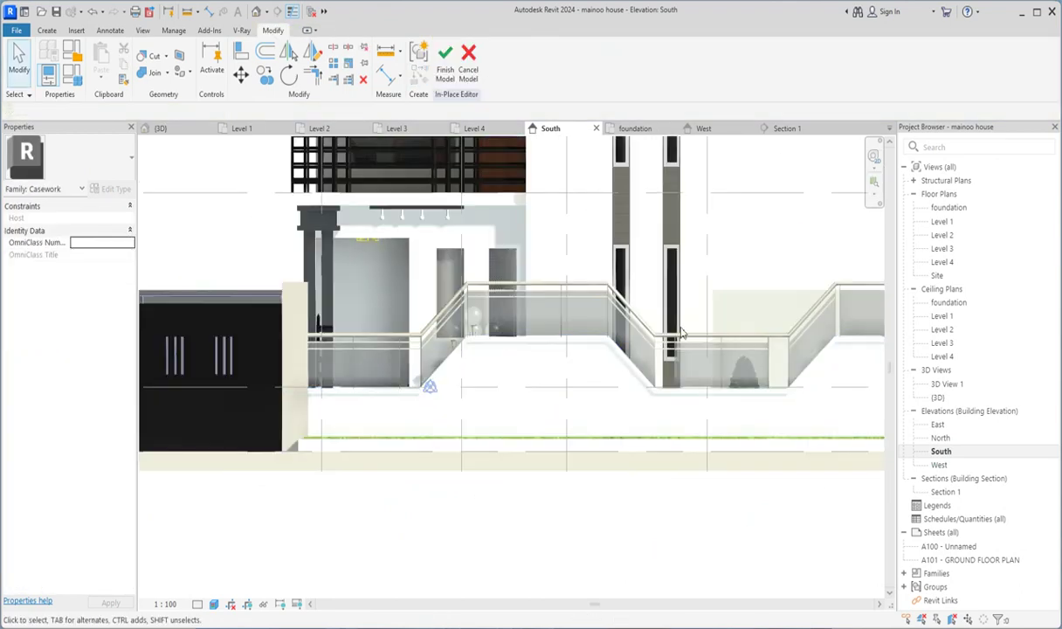
{"action": "scroll", "coordinate": [582, 503], "scroll_direction": "down", "scroll_amount": 1}
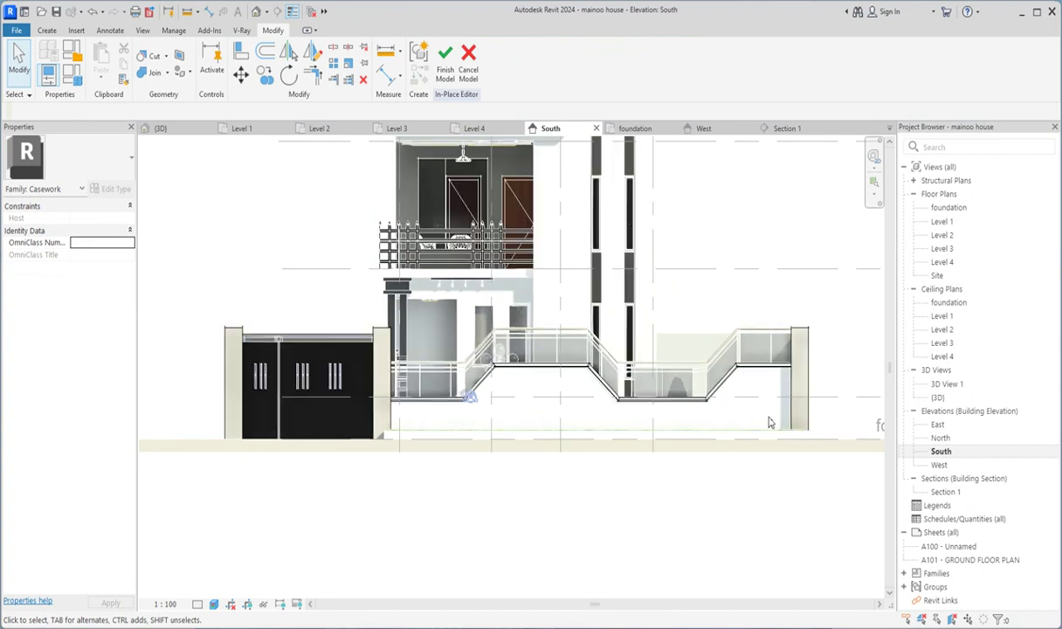
Copy the stepped sweep from the wall endpoint to a lower position along the wall.
{"action": "left_click", "coordinate": [758, 373]}
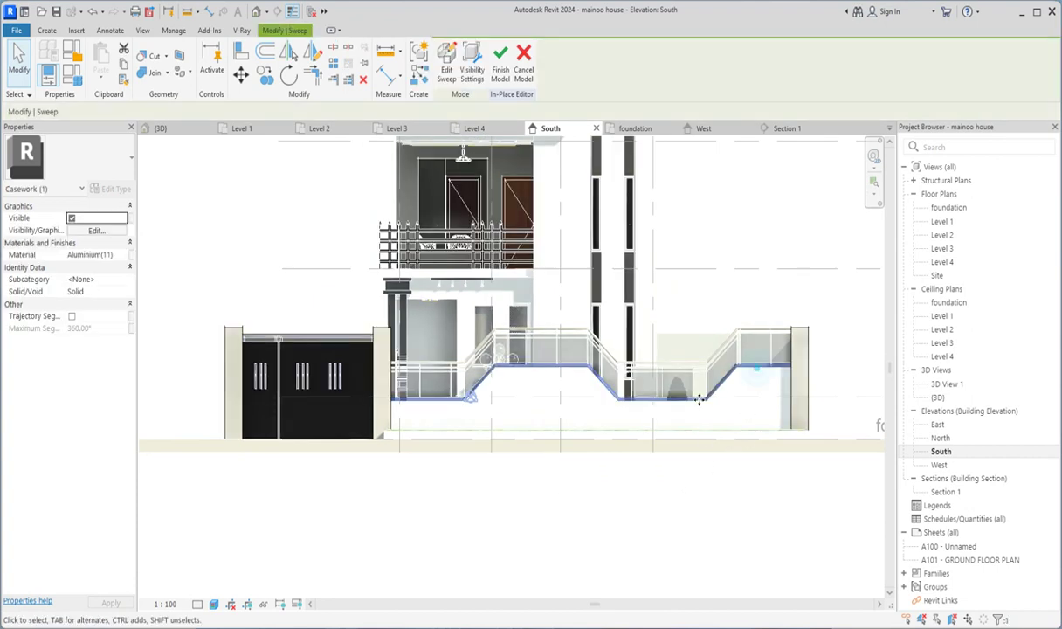
{"action": "scroll", "coordinate": [683, 408], "scroll_direction": "up", "scroll_amount": 2}
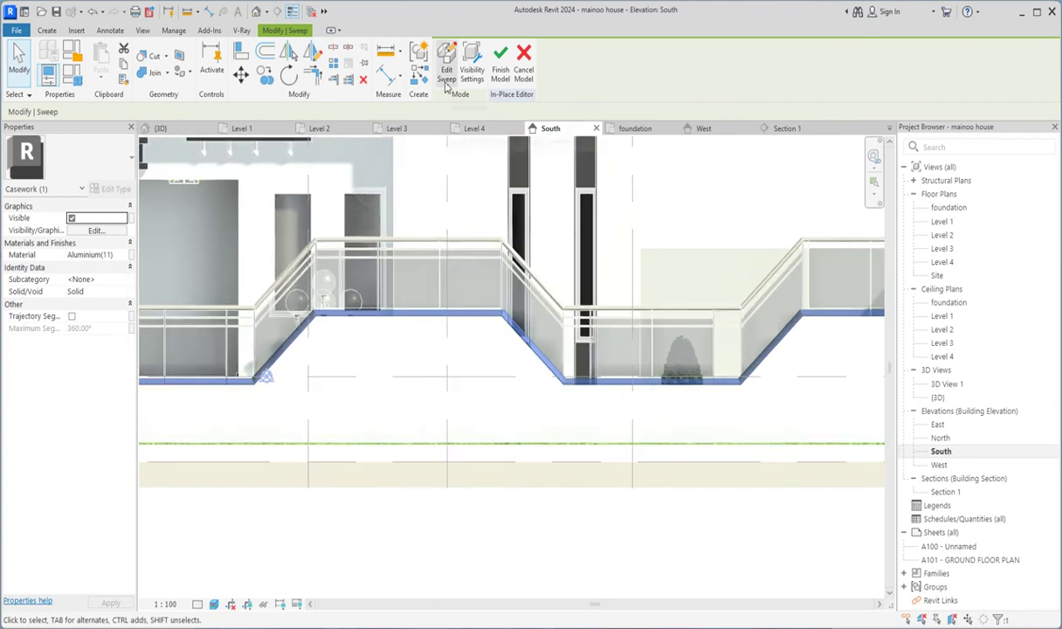
{"action": "left_click", "coordinate": [266, 80]}
{"action": "left_click", "coordinate": [740, 385]}
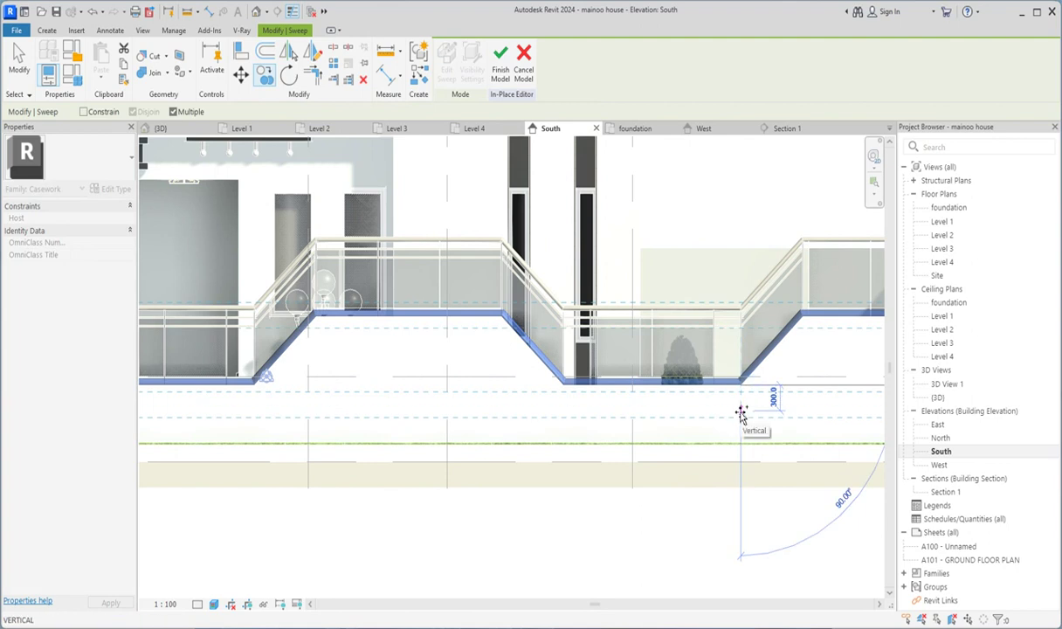
{"action": "scroll", "coordinate": [742, 410], "scroll_direction": "up", "scroll_amount": 2}
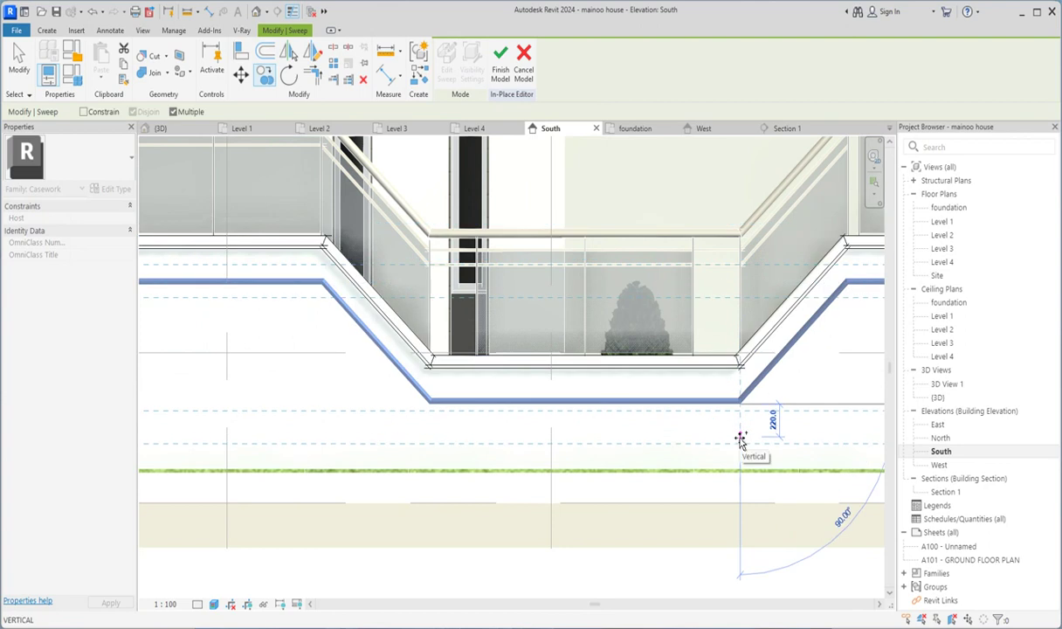
{"action": "left_click", "coordinate": [739, 440]}
{"action": "scroll", "coordinate": [728, 291], "scroll_direction": "down", "scroll_amount": 3}
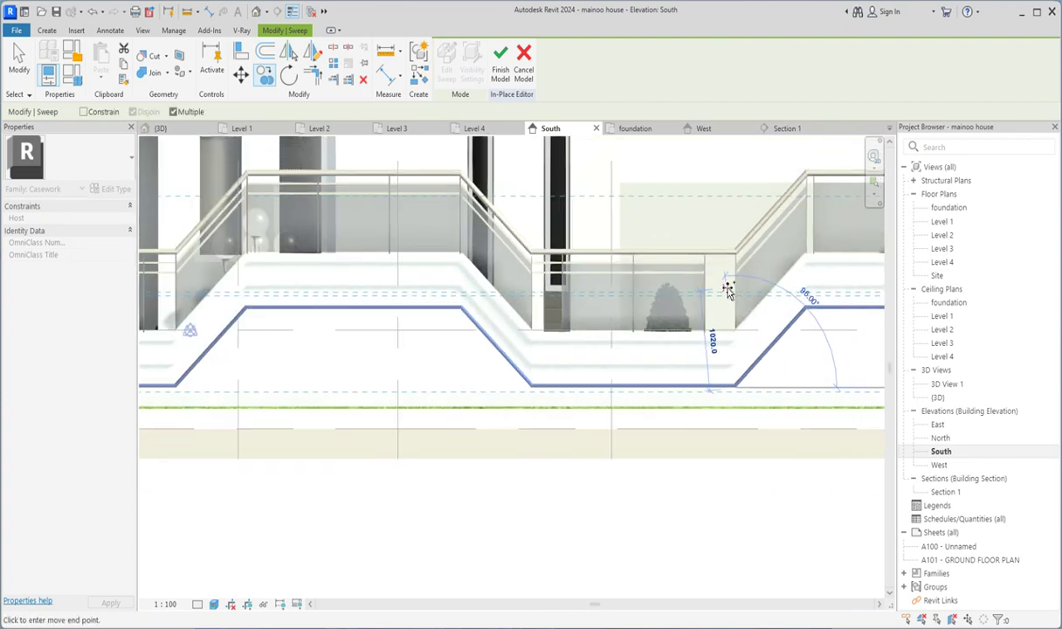
{"action": "scroll", "coordinate": [723, 393], "scroll_direction": "down", "scroll_amount": 2}
{"action": "right_click", "coordinate": [719, 474]}
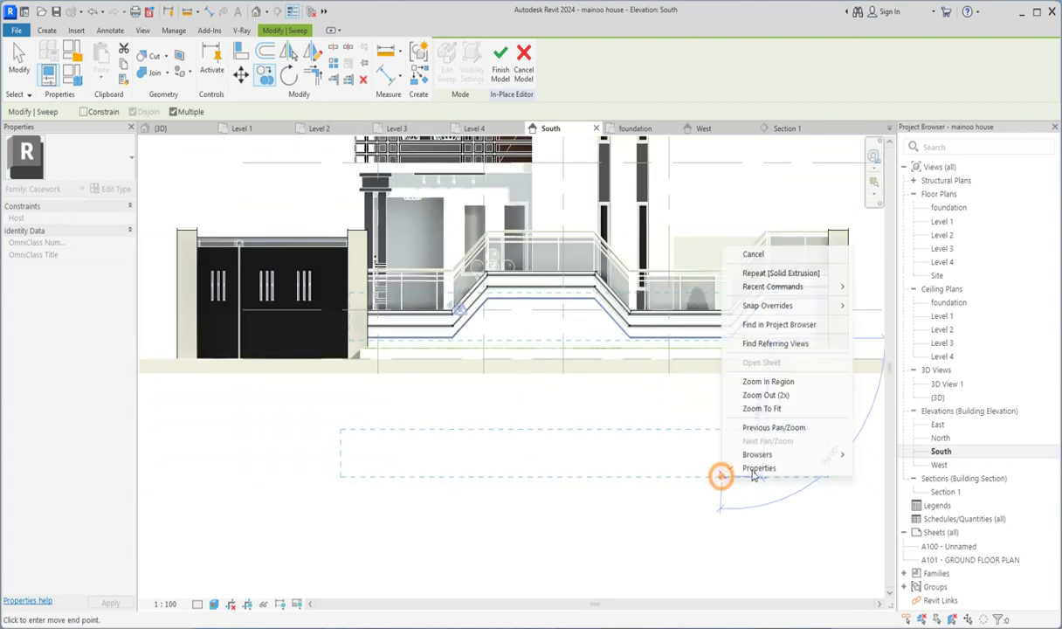
{"action": "left_click", "coordinate": [753, 253]}
{"action": "key", "text": "Escape"}
{"action": "scroll", "coordinate": [716, 362], "scroll_direction": "up", "scroll_amount": 3}
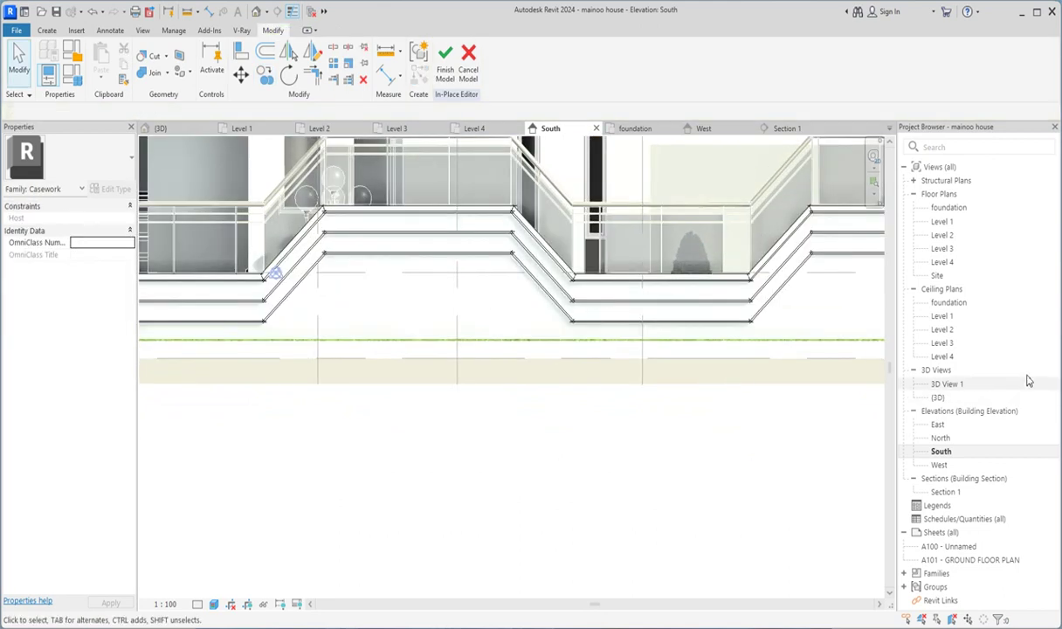
Inspect the stepped sweeps in the default {3D} view.
{"action": "left_click", "coordinate": [941, 399]}
{"action": "double_click", "coordinate": [941, 399]}
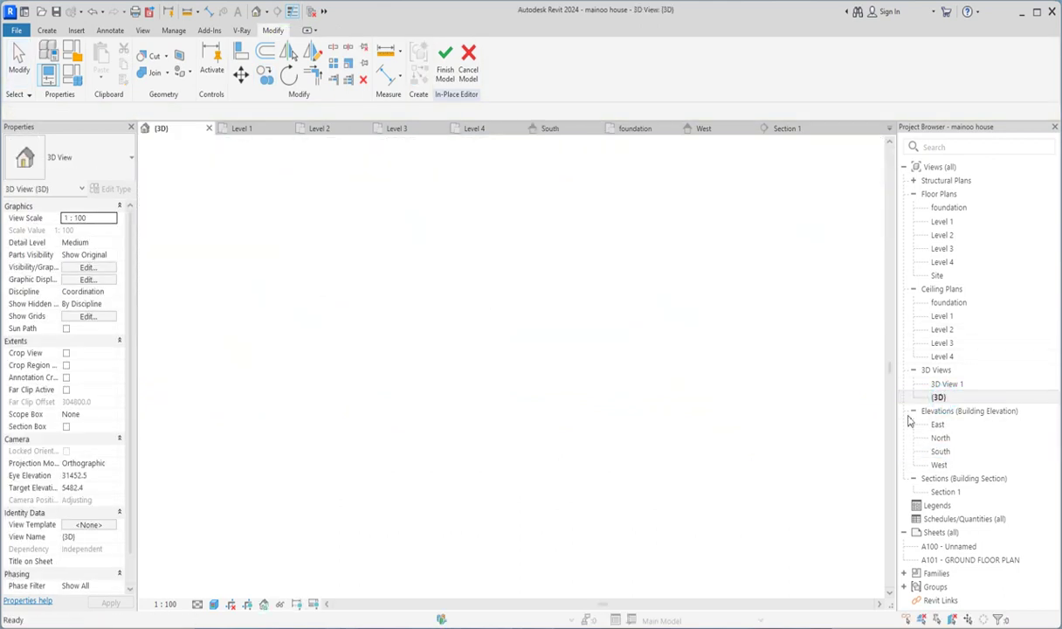
{"action": "scroll", "coordinate": [612, 467], "scroll_direction": "up", "scroll_amount": 3}
{"action": "scroll", "coordinate": [510, 585], "scroll_direction": "up", "scroll_amount": 3}
{"action": "scroll", "coordinate": [505, 519], "scroll_direction": "down", "scroll_amount": 2}
{"action": "scroll", "coordinate": [504, 498], "scroll_direction": "down", "scroll_amount": 3}
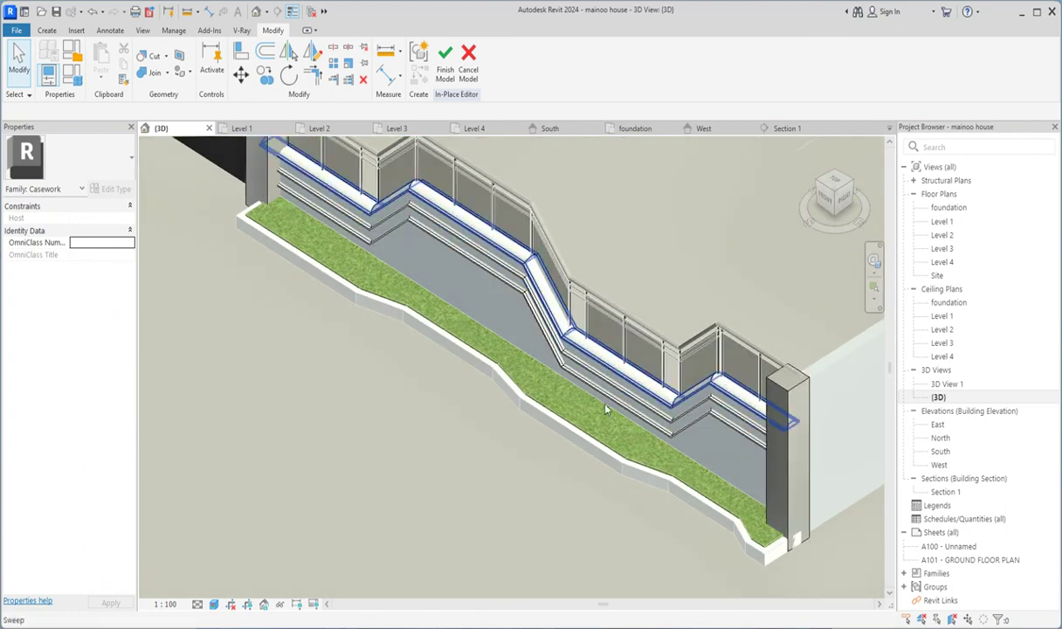
{"action": "scroll", "coordinate": [571, 391], "scroll_direction": "up", "scroll_amount": 2}
{"action": "scroll", "coordinate": [592, 374], "scroll_direction": "up", "scroll_amount": 2}
{"action": "scroll", "coordinate": [611, 393], "scroll_direction": "up", "scroll_amount": 1}
{"action": "scroll", "coordinate": [511, 404], "scroll_direction": "down", "scroll_amount": 3}
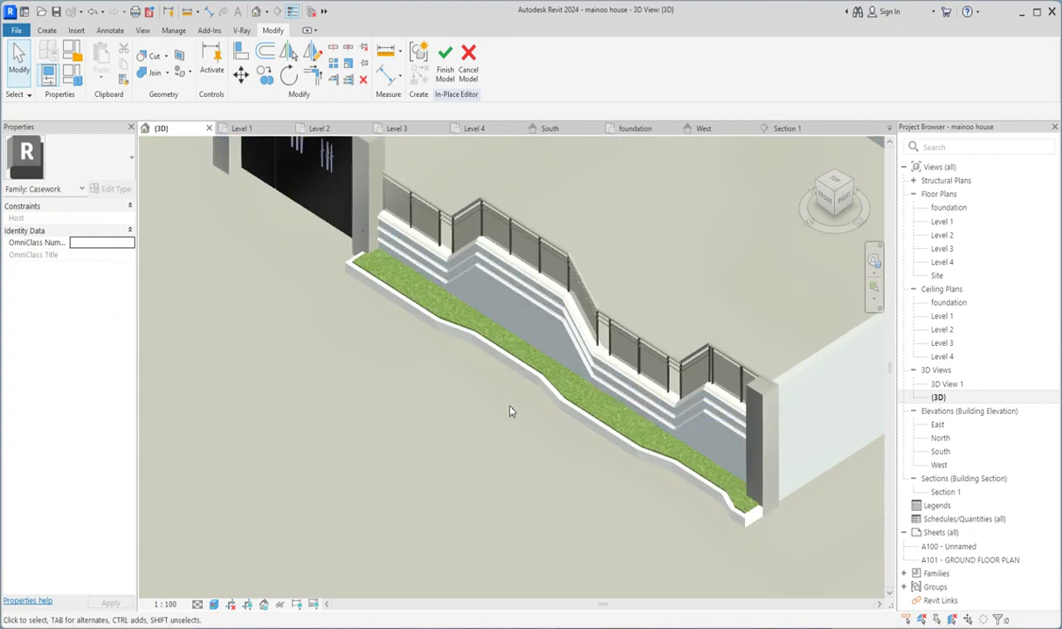
{"action": "left_click", "coordinate": [545, 330]}
{"action": "scroll", "coordinate": [545, 330], "scroll_direction": "up", "scroll_amount": 3}
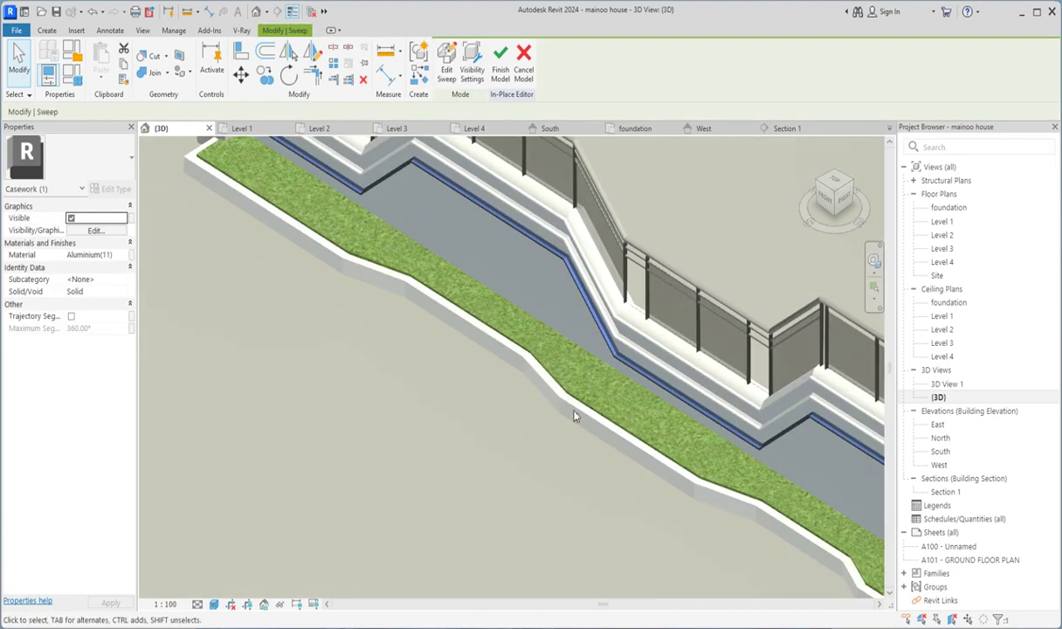
{"action": "scroll", "coordinate": [545, 330], "scroll_direction": "up", "scroll_amount": 1}
Return to the South elevation and finish the in-place casework model.
{"action": "double_click", "coordinate": [941, 450]}
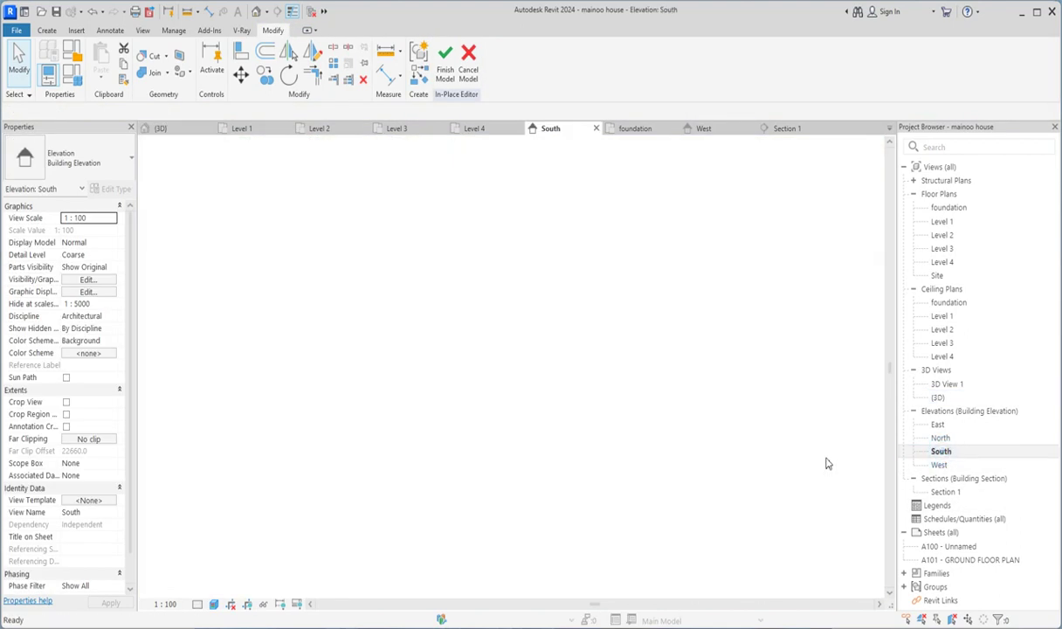
{"action": "scroll", "coordinate": [677, 381], "scroll_direction": "down", "scroll_amount": 2}
{"action": "scroll", "coordinate": [581, 458], "scroll_direction": "down", "scroll_amount": 1}
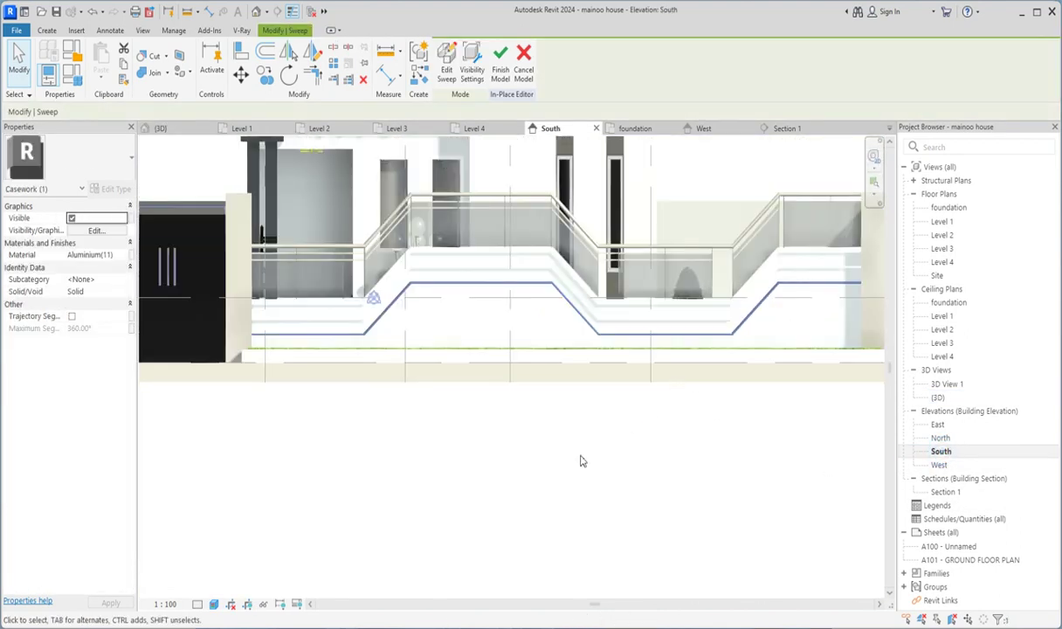
{"action": "left_click", "coordinate": [412, 439]}
{"action": "scroll", "coordinate": [445, 440], "scroll_direction": "down", "scroll_amount": 2}
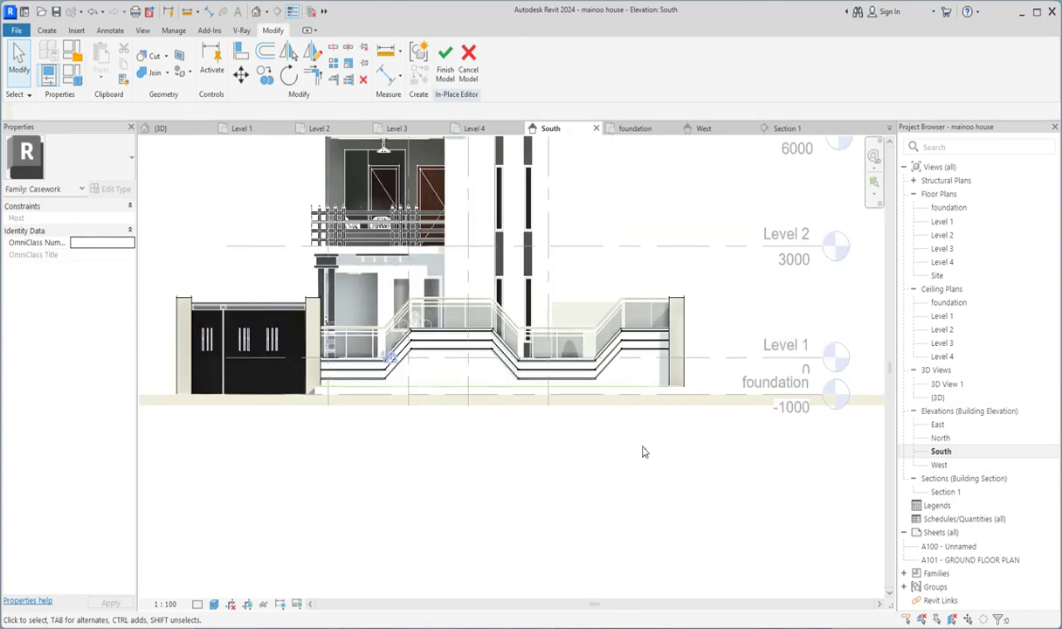
{"action": "scroll", "coordinate": [643, 451], "scroll_direction": "down", "scroll_amount": 1}
{"action": "scroll", "coordinate": [647, 413], "scroll_direction": "down", "scroll_amount": 2}
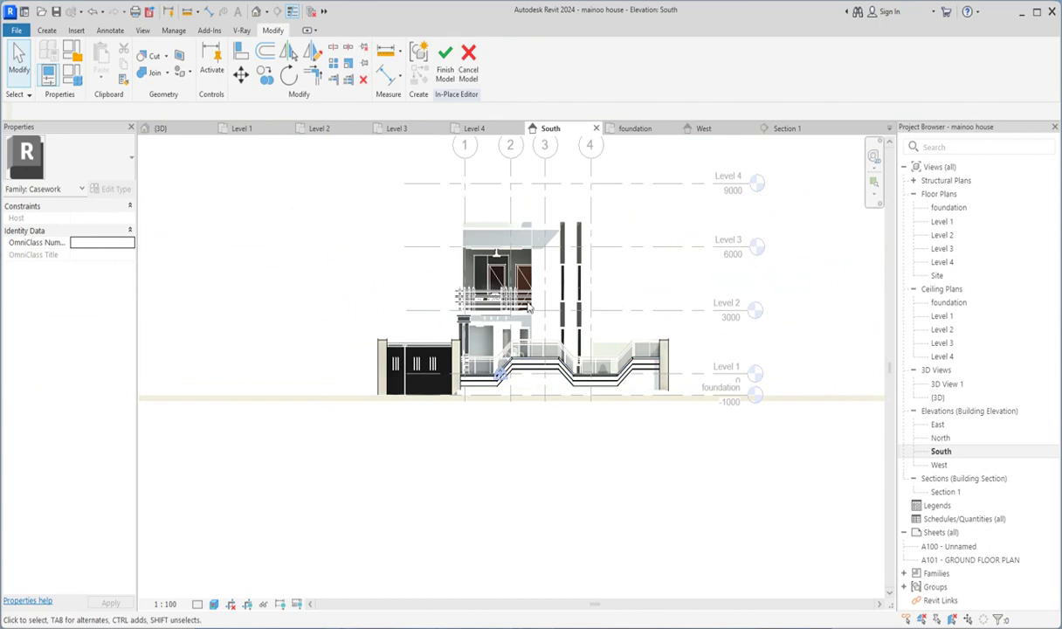
{"action": "left_click", "coordinate": [443, 62]}
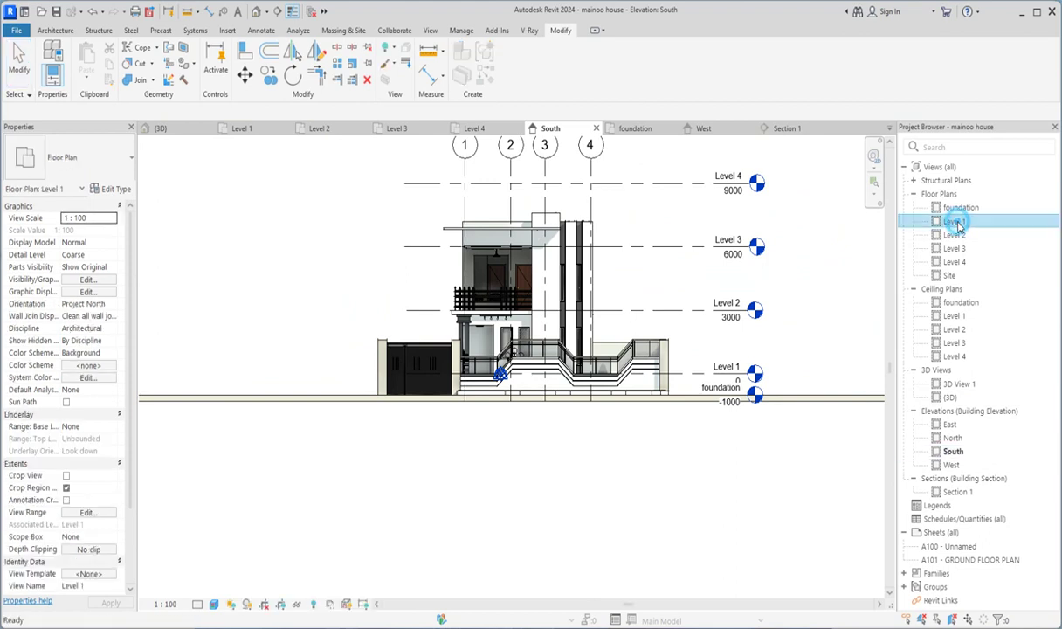
Draw Section 2 across the Level 1 plan, tighten its far boundary, and open its view.
{"action": "double_click", "coordinate": [952, 222]}
{"action": "scroll", "coordinate": [800, 481], "scroll_direction": "down", "scroll_amount": 3}
{"action": "scroll", "coordinate": [520, 568], "scroll_direction": "down", "scroll_amount": 3}
{"action": "scroll", "coordinate": [366, 488], "scroll_direction": "down", "scroll_amount": 2}
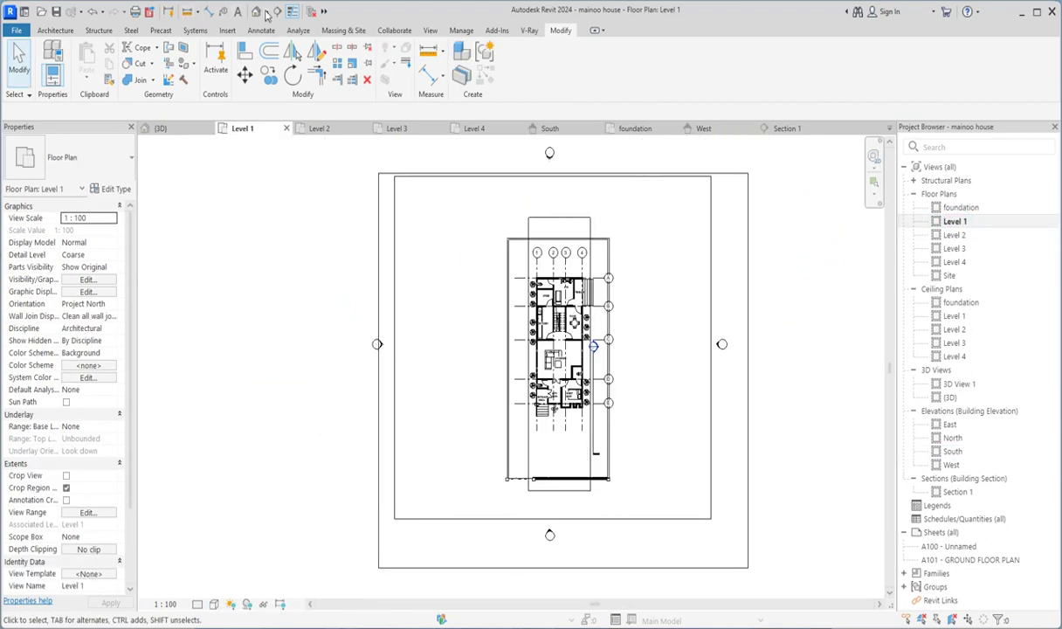
{"action": "left_click", "coordinate": [278, 12]}
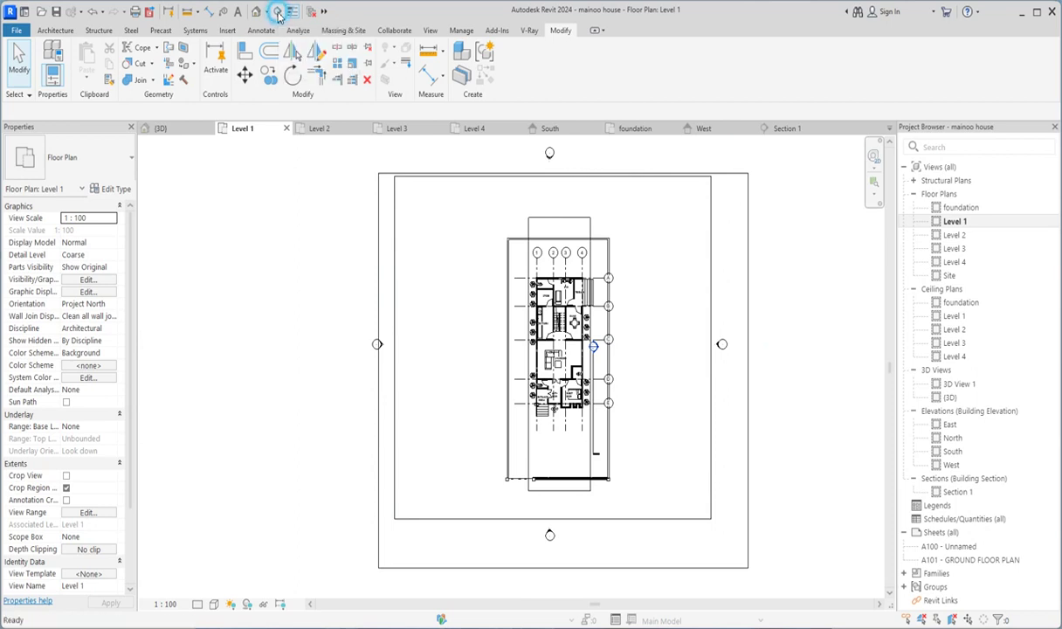
{"action": "scroll", "coordinate": [493, 225], "scroll_direction": "up", "scroll_amount": 2}
{"action": "scroll", "coordinate": [505, 220], "scroll_direction": "up", "scroll_amount": 1}
{"action": "scroll", "coordinate": [505, 220], "scroll_direction": "up", "scroll_amount": 1}
{"action": "left_click", "coordinate": [504, 206]}
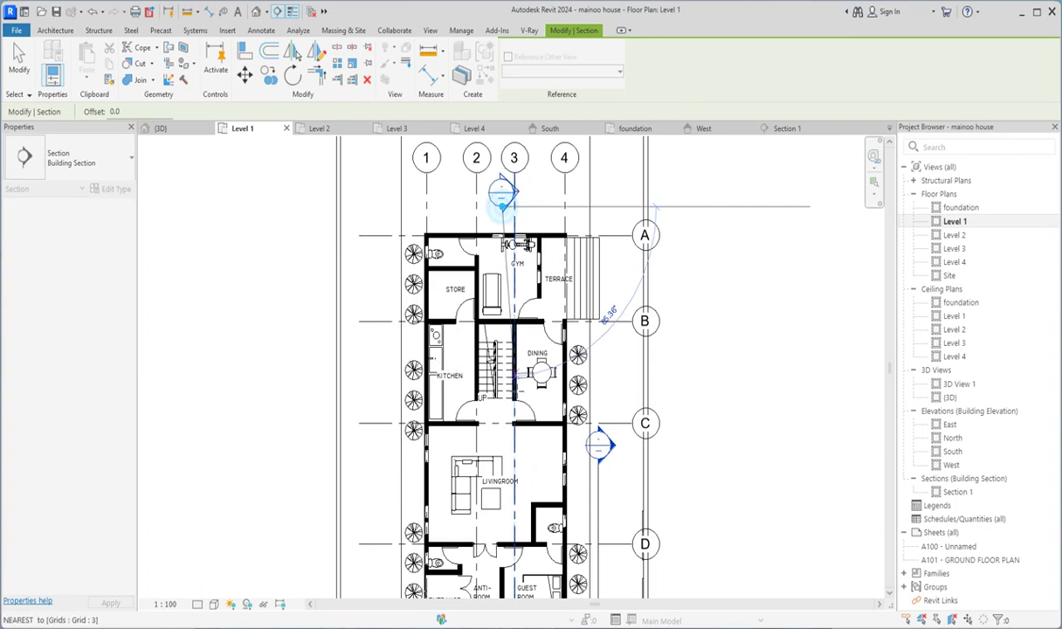
{"action": "scroll", "coordinate": [505, 419], "scroll_direction": "down", "scroll_amount": 2}
{"action": "scroll", "coordinate": [505, 437], "scroll_direction": "down", "scroll_amount": 1}
{"action": "scroll", "coordinate": [505, 543], "scroll_direction": "up", "scroll_amount": 1}
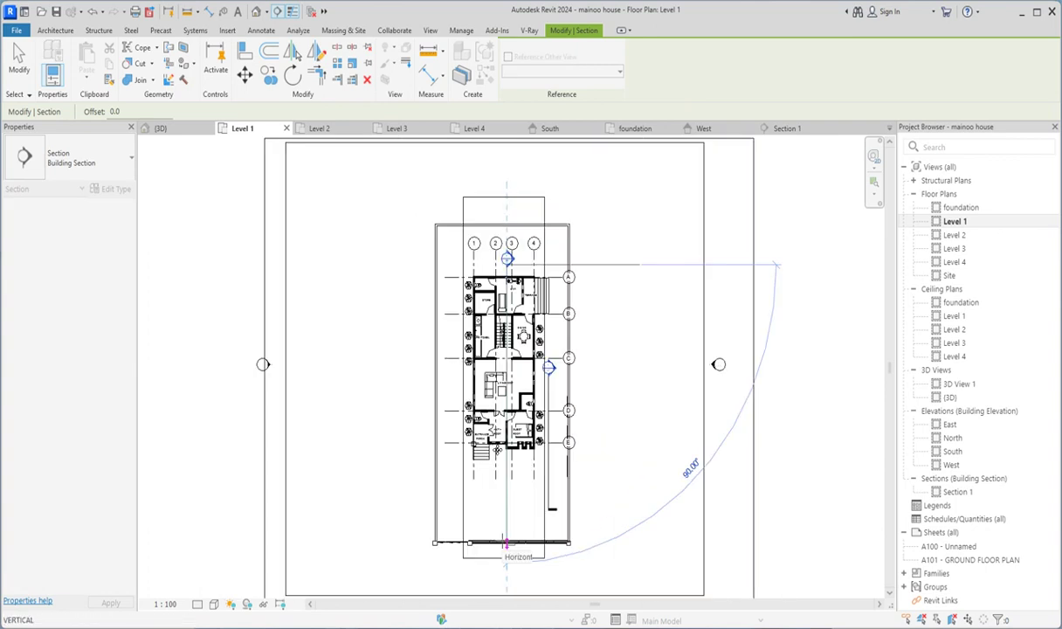
{"action": "scroll", "coordinate": [506, 543], "scroll_direction": "up", "scroll_amount": 1}
{"action": "left_click", "coordinate": [508, 469]}
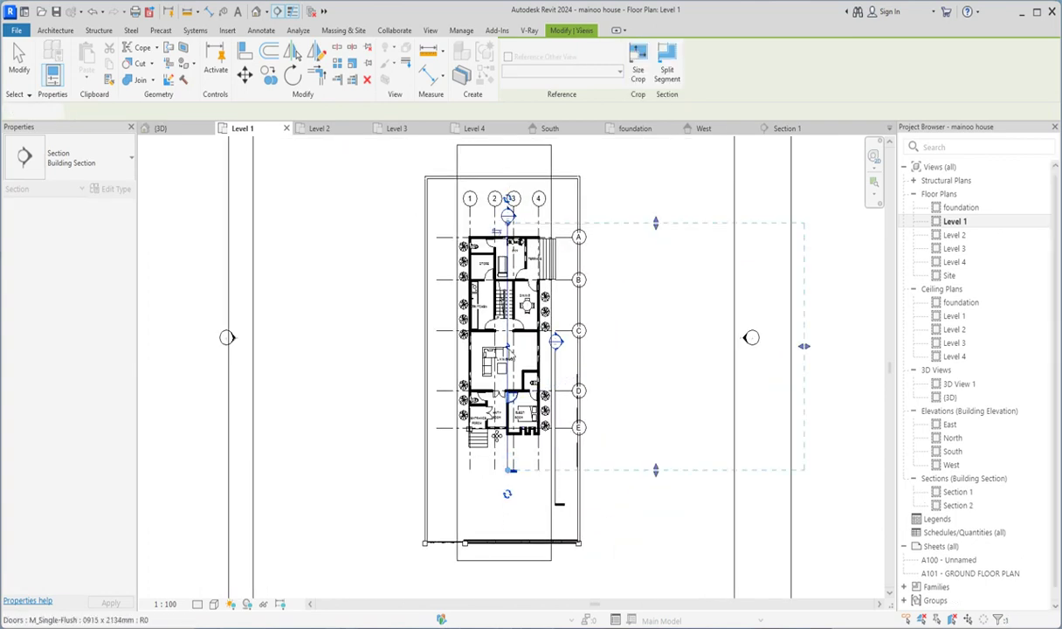
{"action": "left_click_drag", "start_coordinate": [776, 351], "coordinate": [600, 345]}
{"action": "scroll", "coordinate": [496, 434], "scroll_direction": "up", "scroll_amount": 2}
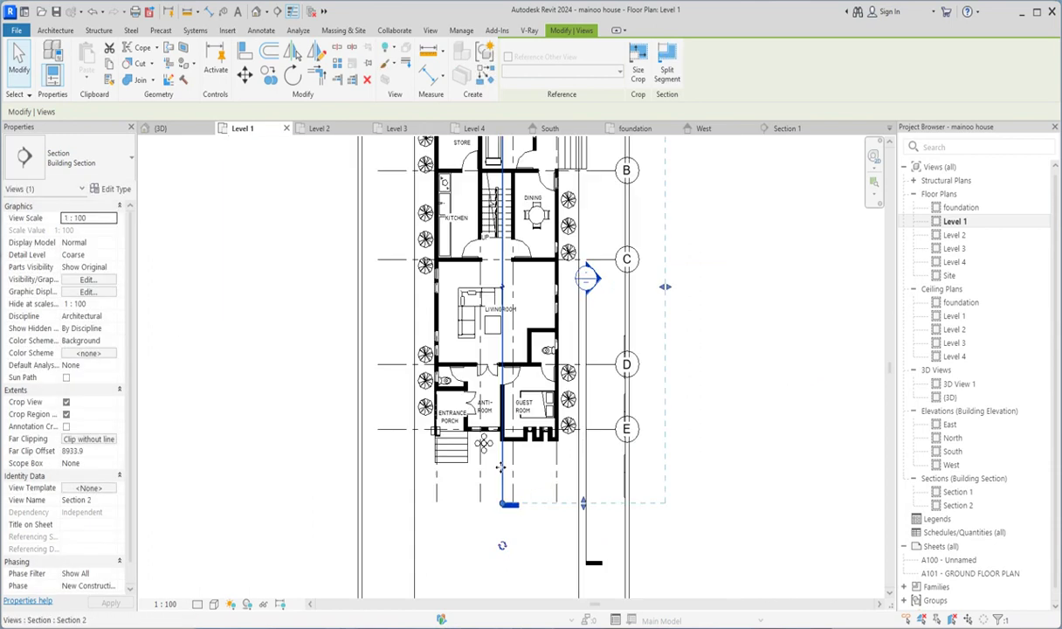
{"action": "right_click", "coordinate": [502, 467]}
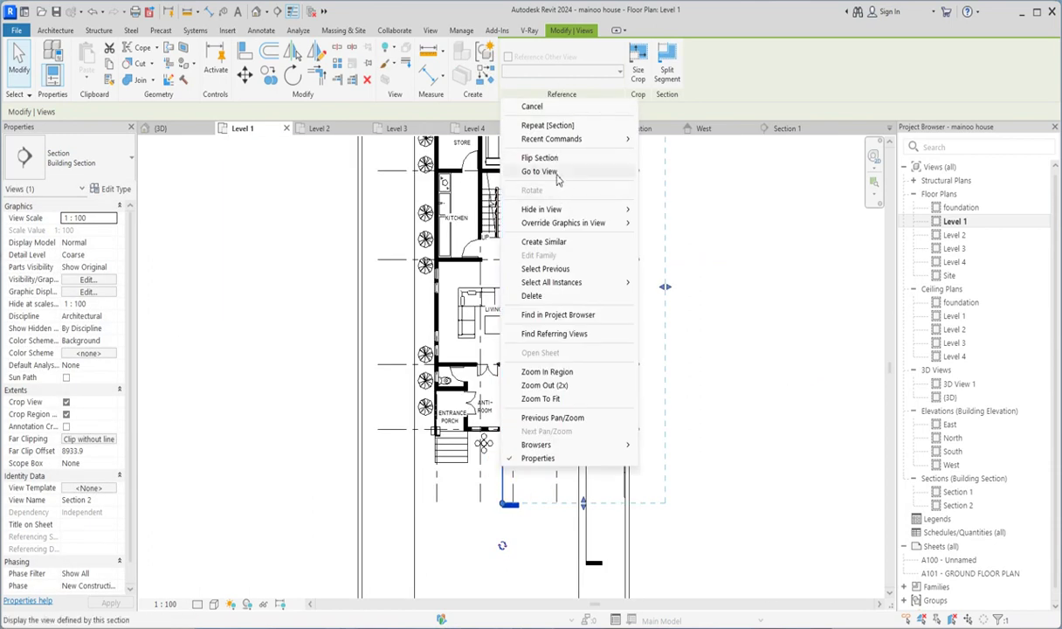
{"action": "left_click", "coordinate": [539, 171]}
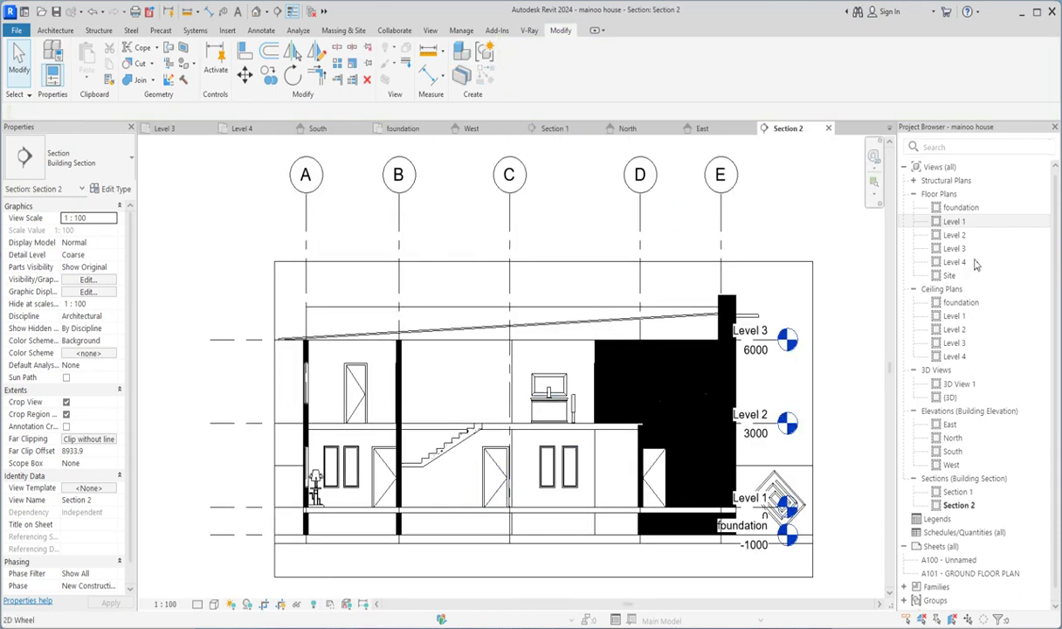
Nudge the Section 2 line two steps left on Level 1, then reopen Section 2.
{"action": "double_click", "coordinate": [952, 221]}
{"action": "scroll", "coordinate": [515, 261], "scroll_direction": "up", "scroll_amount": 1}
{"action": "scroll", "coordinate": [515, 262], "scroll_direction": "up", "scroll_amount": 2}
{"action": "left_click", "coordinate": [520, 288]}
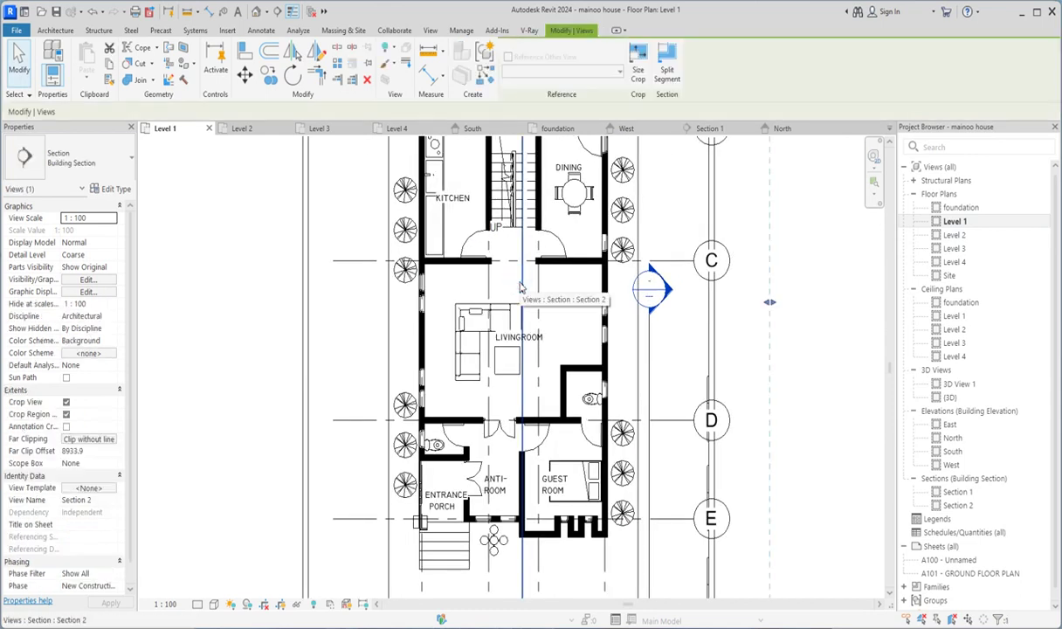
{"action": "key", "text": "Left"}
{"action": "key", "text": "Left"}
{"action": "key", "text": "Left"}
{"action": "key", "text": "Left"}
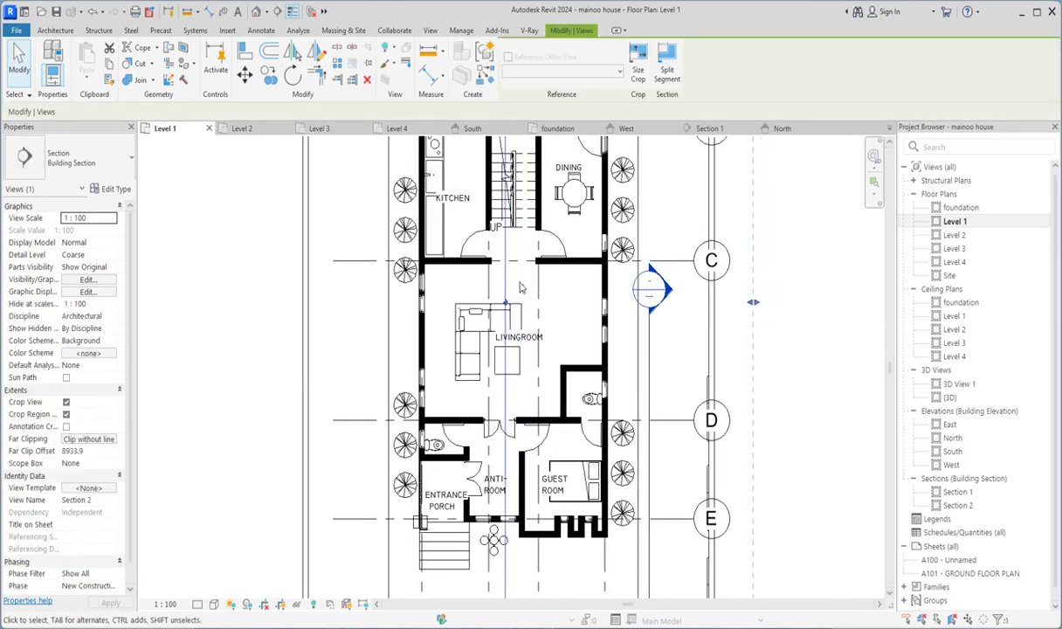
{"action": "scroll", "coordinate": [520, 288], "scroll_direction": "down", "scroll_amount": 1}
{"action": "scroll", "coordinate": [519, 262], "scroll_direction": "down", "scroll_amount": 1}
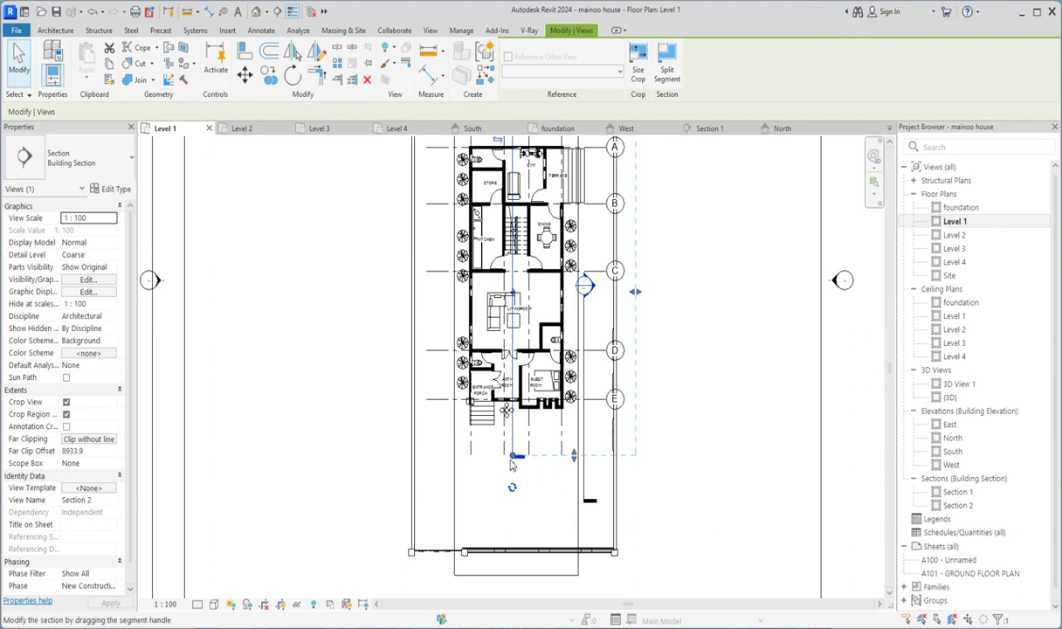
{"action": "scroll", "coordinate": [511, 463], "scroll_direction": "up", "scroll_amount": 1}
{"action": "key", "text": "Left"}
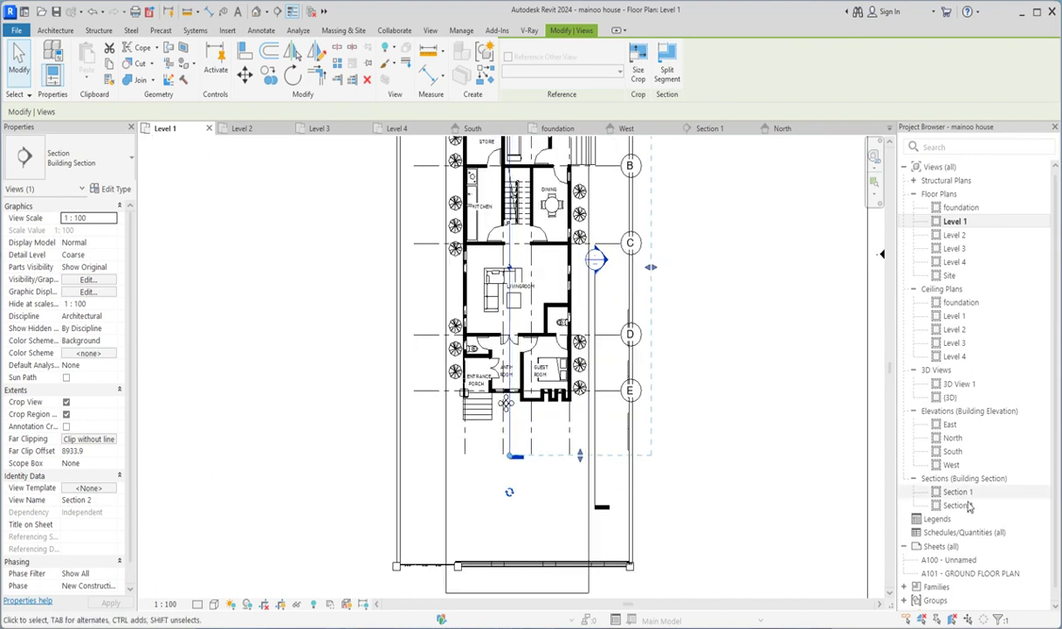
{"action": "double_click", "coordinate": [957, 504]}
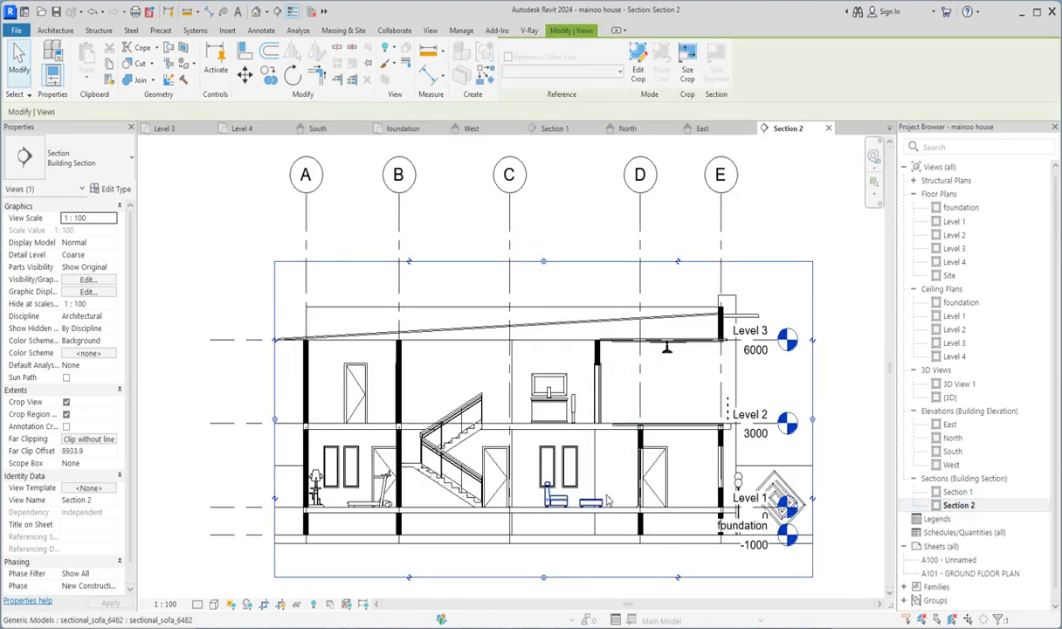
{"action": "scroll", "coordinate": [642, 356], "scroll_direction": "up", "scroll_amount": 2}
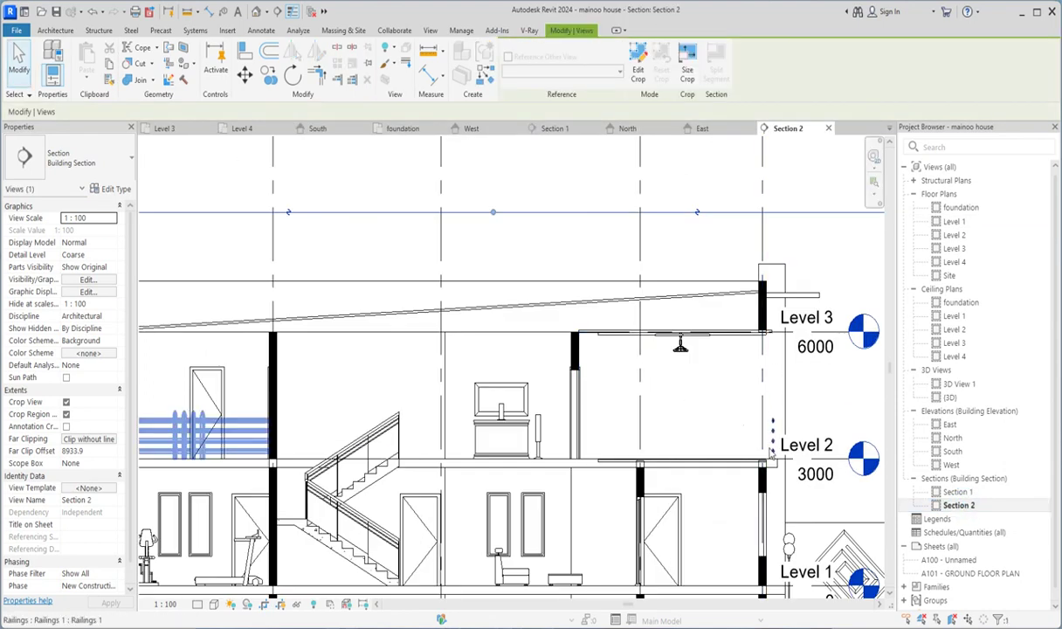
{"action": "scroll", "coordinate": [761, 442], "scroll_direction": "up", "scroll_amount": 2}
{"action": "scroll", "coordinate": [773, 444], "scroll_direction": "down", "scroll_amount": 1}
{"action": "scroll", "coordinate": [786, 445], "scroll_direction": "up", "scroll_amount": 1}
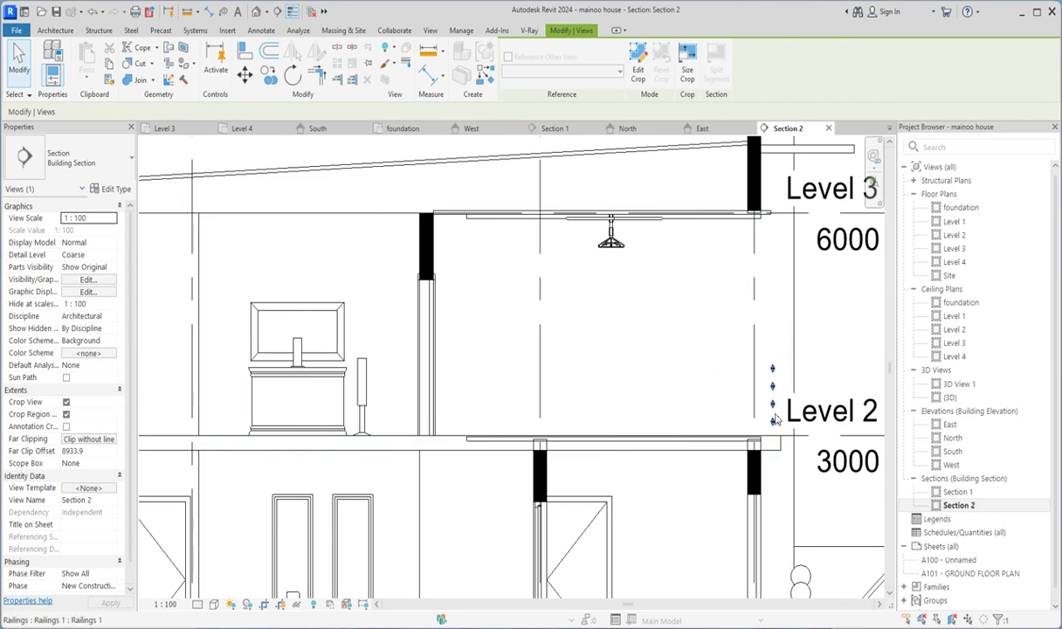
{"action": "scroll", "coordinate": [769, 420], "scroll_direction": "down", "scroll_amount": 1}
{"action": "scroll", "coordinate": [742, 375], "scroll_direction": "down", "scroll_amount": 2}
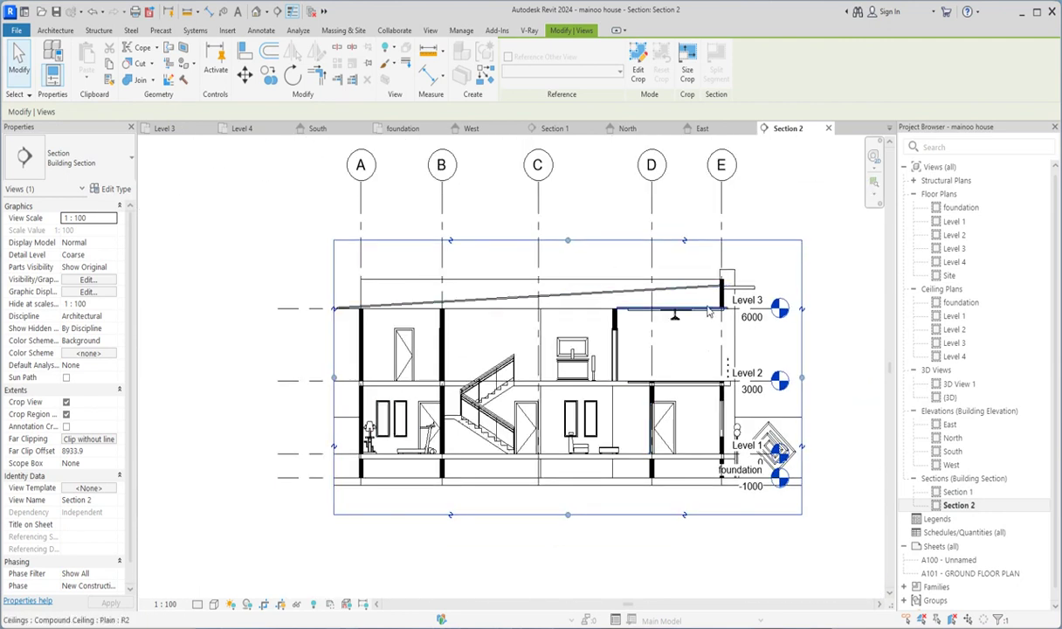
{"action": "scroll", "coordinate": [708, 312], "scroll_direction": "up", "scroll_amount": 2}
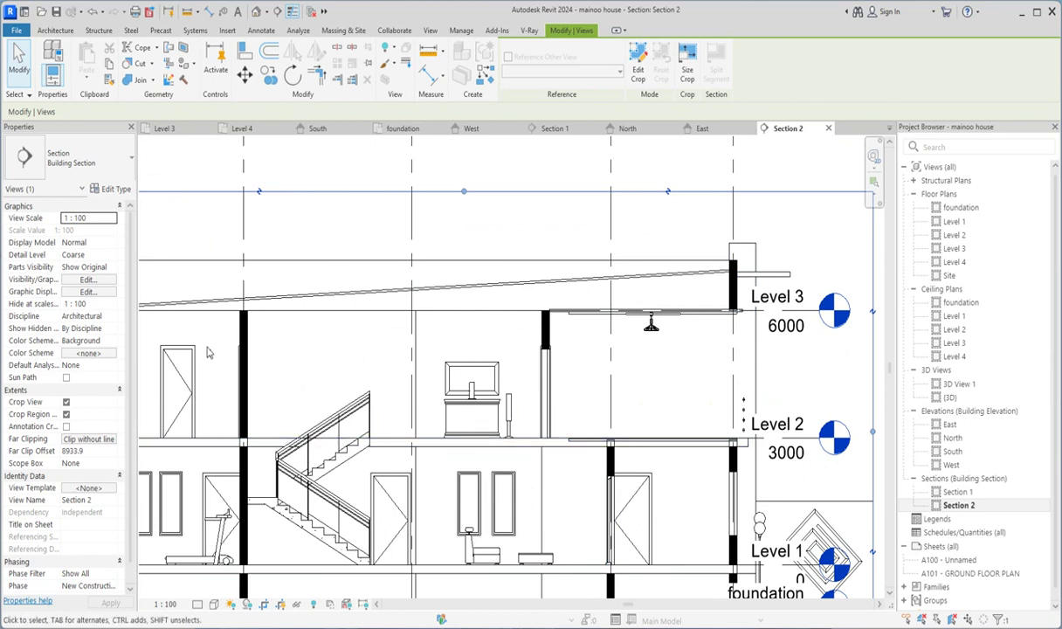
{"action": "scroll", "coordinate": [685, 346], "scroll_direction": "down", "scroll_amount": 2}
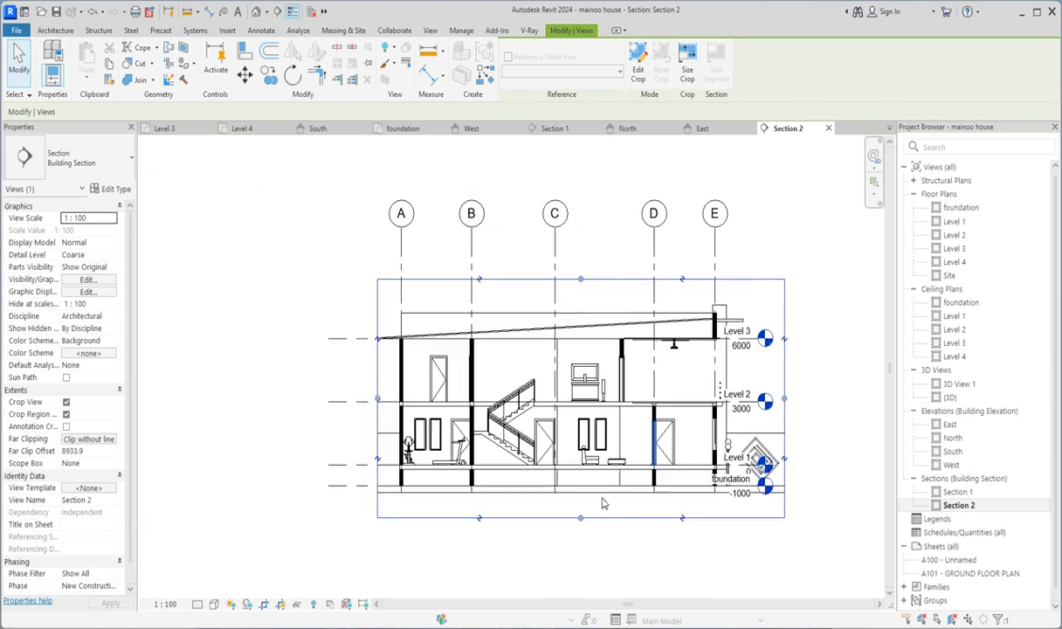
{"action": "scroll", "coordinate": [507, 527], "scroll_direction": "up", "scroll_amount": 2}
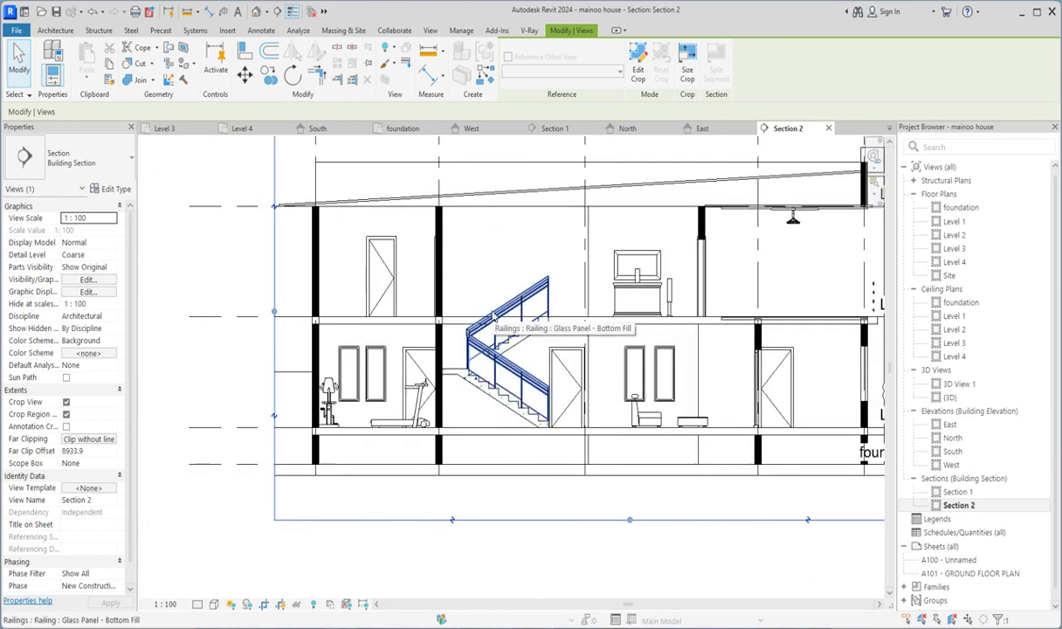
Draw 800-wide insulation along the foundation and nudge it up under Level 1.
{"action": "left_click", "coordinate": [57, 31]}
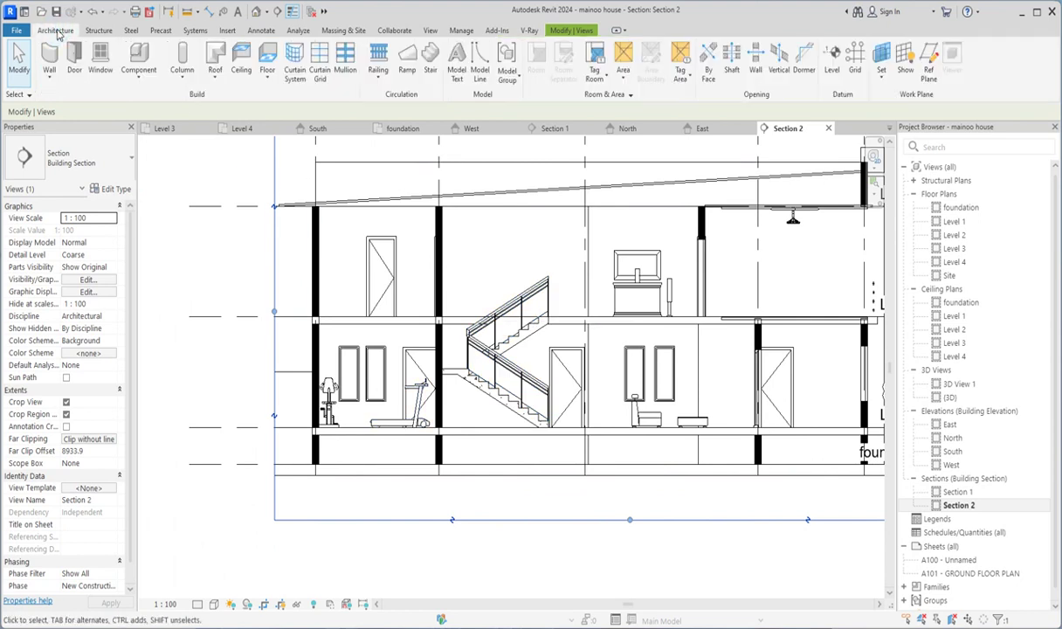
{"action": "left_click", "coordinate": [261, 30]}
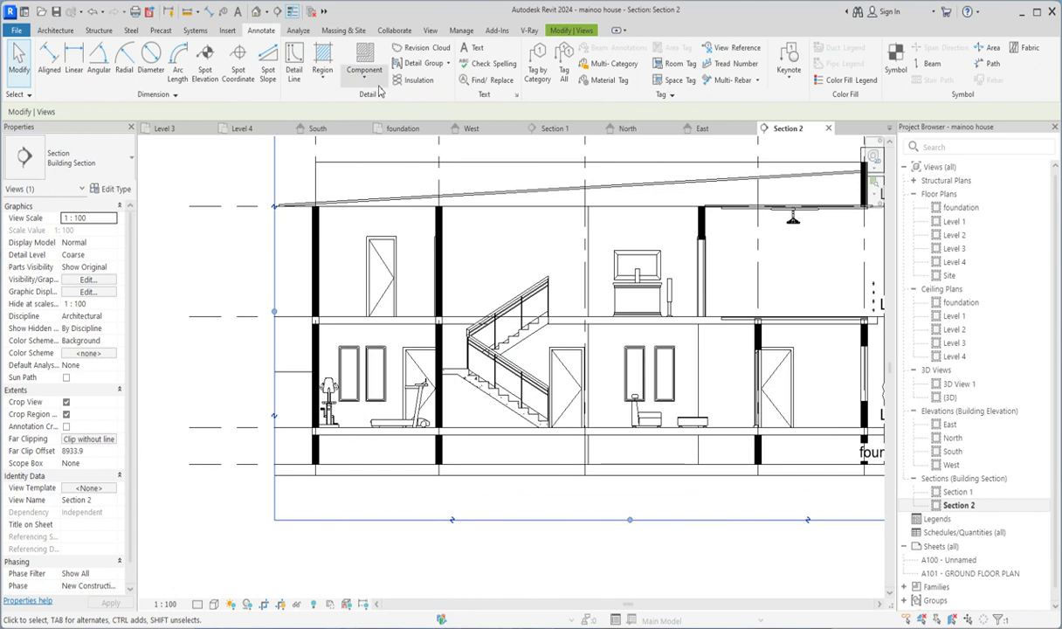
{"action": "left_click", "coordinate": [411, 80]}
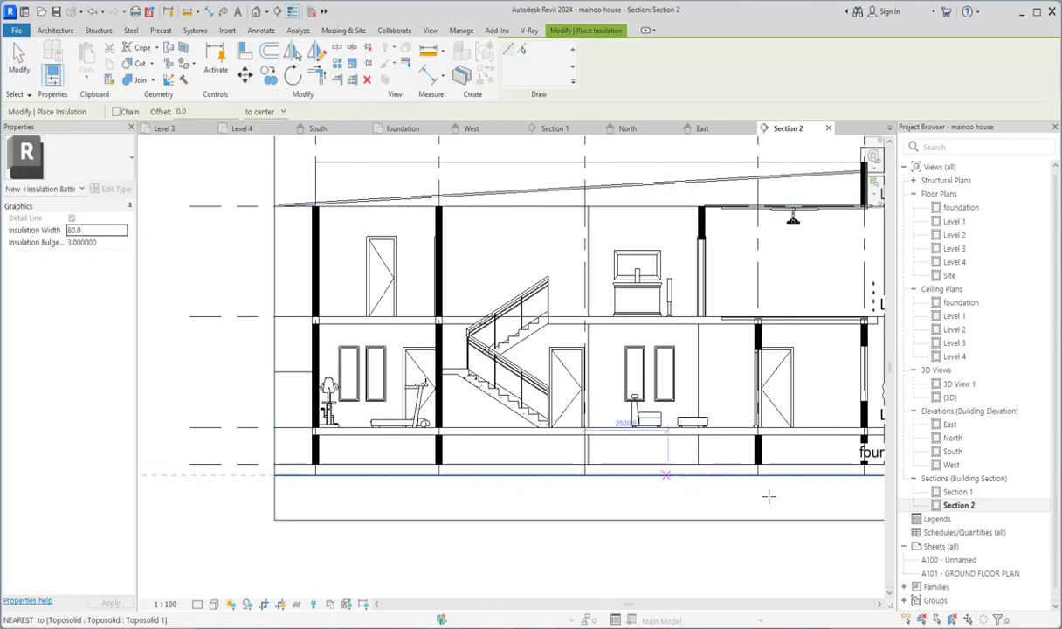
{"action": "scroll", "coordinate": [475, 340], "scroll_direction": "down", "scroll_amount": 3}
{"action": "scroll", "coordinate": [699, 418], "scroll_direction": "up", "scroll_amount": 3}
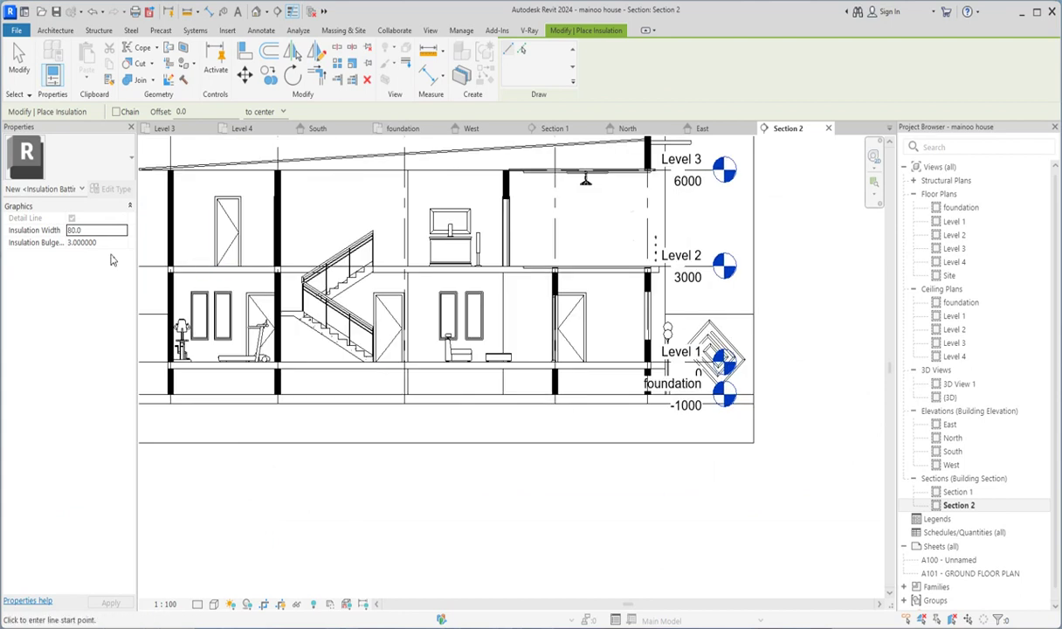
{"action": "left_click", "coordinate": [73, 231]}
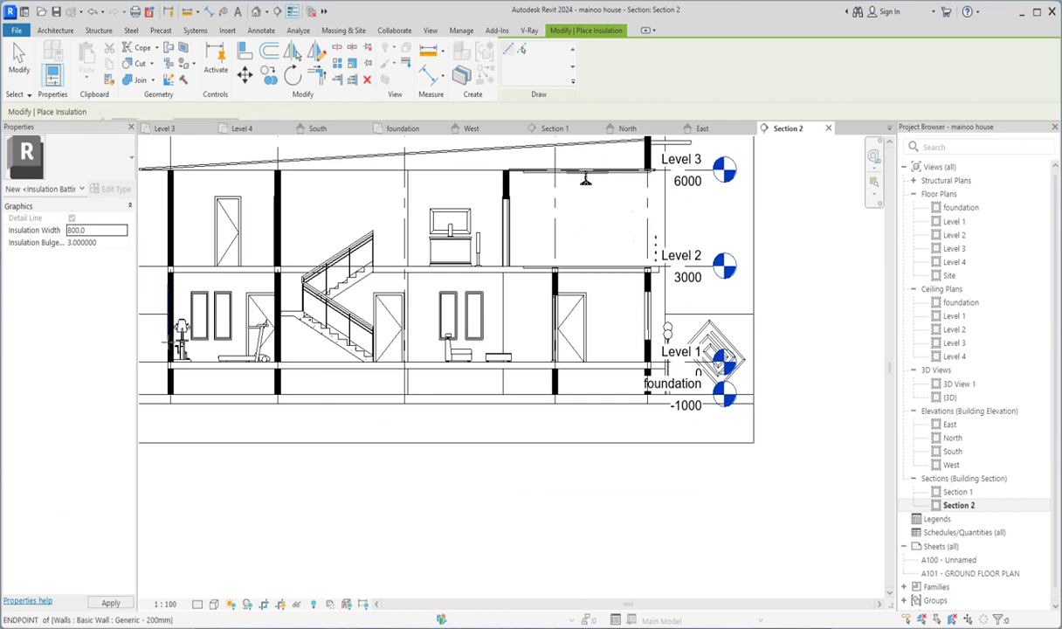
{"action": "scroll", "coordinate": [166, 336], "scroll_direction": "up", "scroll_amount": 2}
{"action": "left_click", "coordinate": [178, 403]}
{"action": "scroll", "coordinate": [350, 401], "scroll_direction": "down", "scroll_amount": 4}
{"action": "scroll", "coordinate": [568, 404], "scroll_direction": "up", "scroll_amount": 2}
{"action": "scroll", "coordinate": [567, 404], "scroll_direction": "up", "scroll_amount": 1}
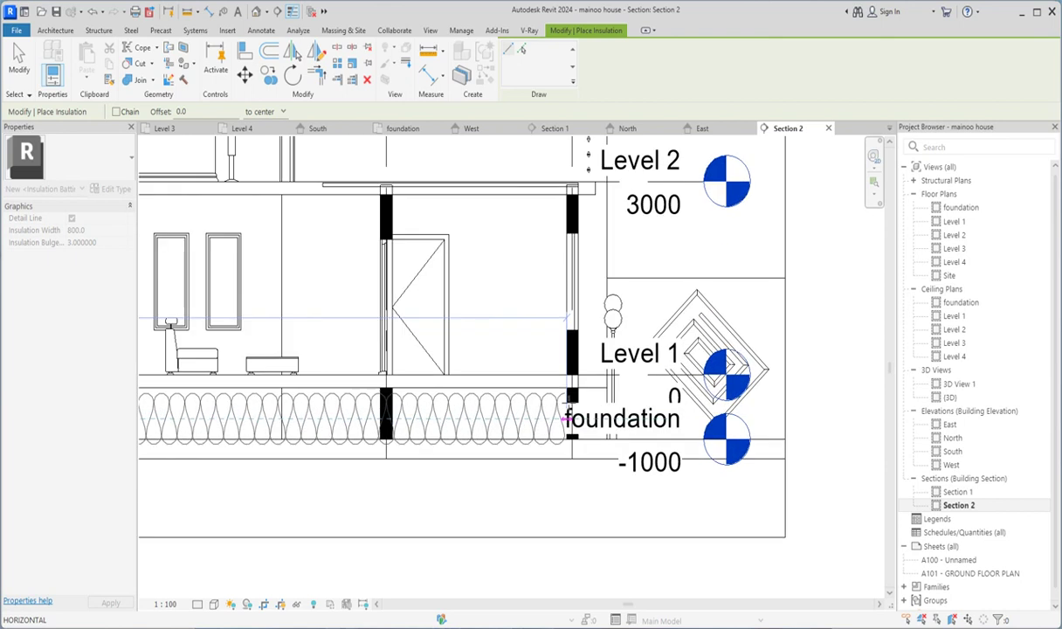
{"action": "left_click", "coordinate": [565, 400]}
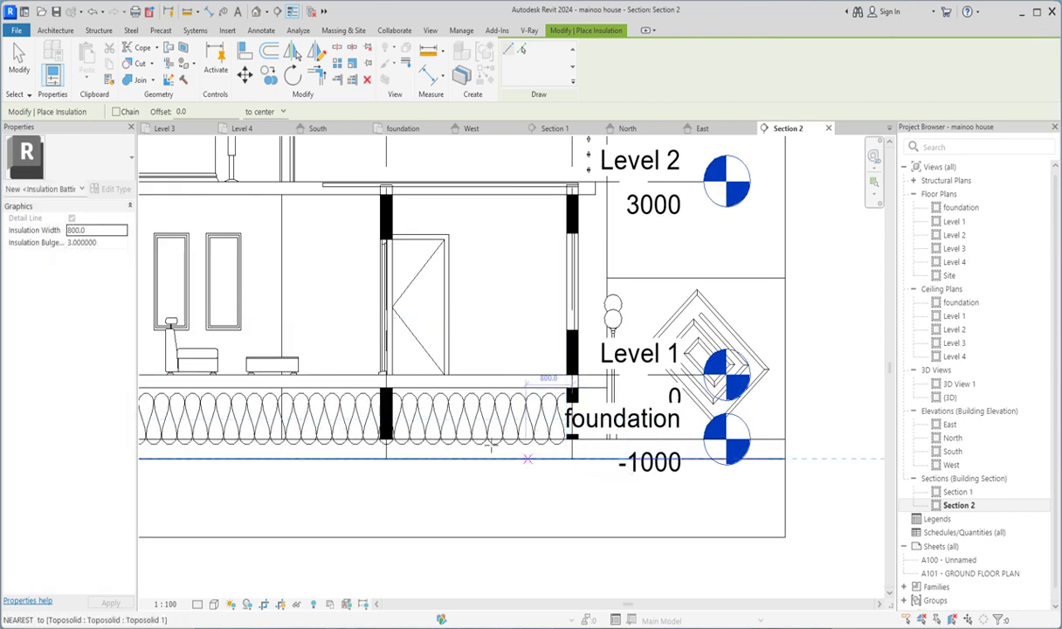
{"action": "scroll", "coordinate": [489, 410], "scroll_direction": "up", "scroll_amount": 1}
{"action": "key", "text": "Escape"}
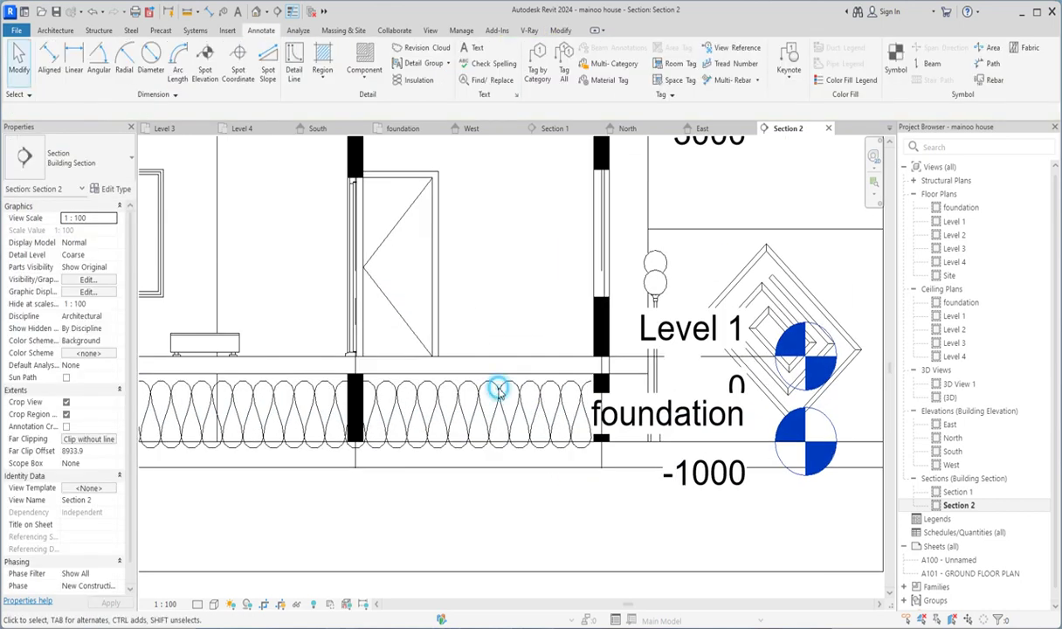
{"action": "left_click", "coordinate": [496, 389]}
{"action": "scroll", "coordinate": [502, 384], "scroll_direction": "up", "scroll_amount": 2}
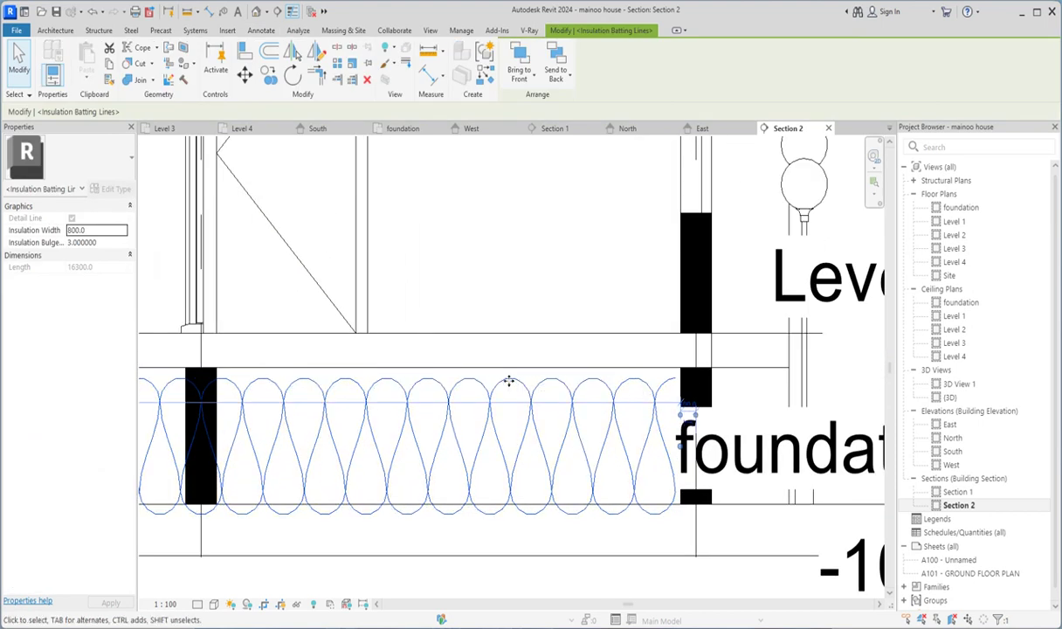
{"action": "key", "text": "Up"}
{"action": "key", "text": "Up"}
{"action": "key", "text": "Up"}
{"action": "left_click", "coordinate": [508, 514]}
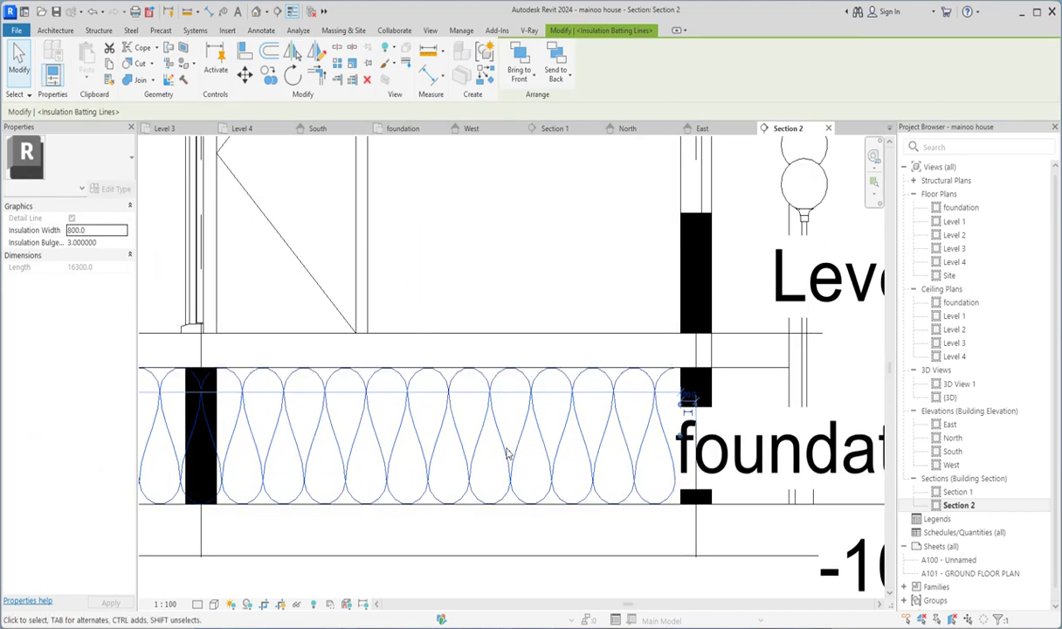
{"action": "scroll", "coordinate": [504, 510], "scroll_direction": "down", "scroll_amount": 3}
{"action": "scroll", "coordinate": [718, 392], "scroll_direction": "down", "scroll_amount": 3}
{"action": "scroll", "coordinate": [721, 392], "scroll_direction": "down", "scroll_amount": 2}
{"action": "scroll", "coordinate": [699, 419], "scroll_direction": "down", "scroll_amount": 1}
{"action": "scroll", "coordinate": [673, 441], "scroll_direction": "up", "scroll_amount": 2}
{"action": "scroll", "coordinate": [602, 307], "scroll_direction": "up", "scroll_amount": 1}
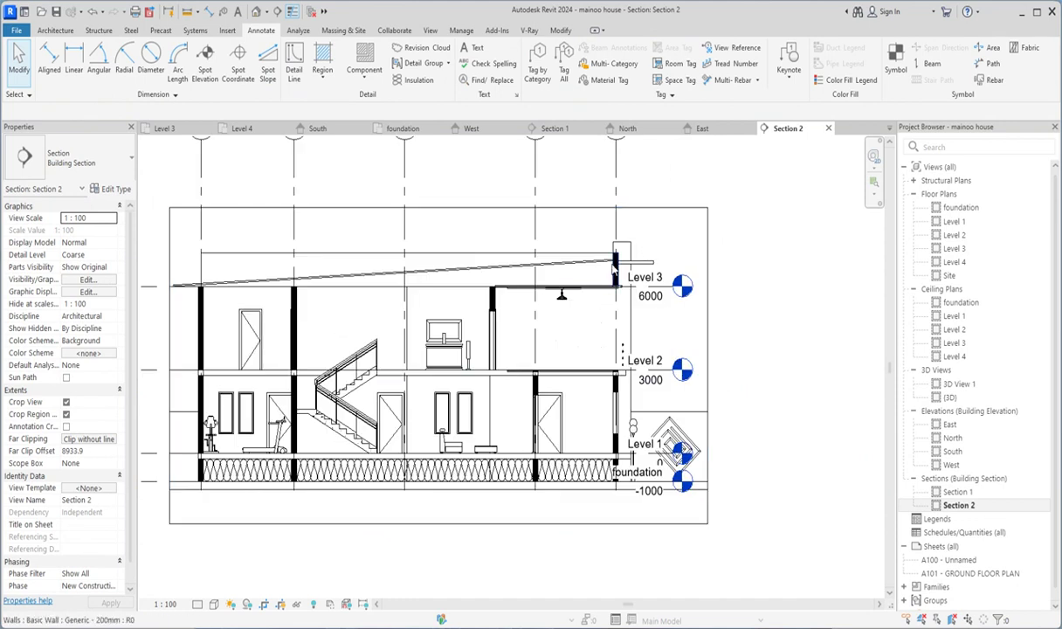
{"action": "scroll", "coordinate": [602, 307], "scroll_direction": "up", "scroll_amount": 1}
{"action": "scroll", "coordinate": [602, 307], "scroll_direction": "up", "scroll_amount": 1}
{"action": "scroll", "coordinate": [568, 301], "scroll_direction": "down", "scroll_amount": 1}
{"action": "scroll", "coordinate": [538, 295], "scroll_direction": "down", "scroll_amount": 1}
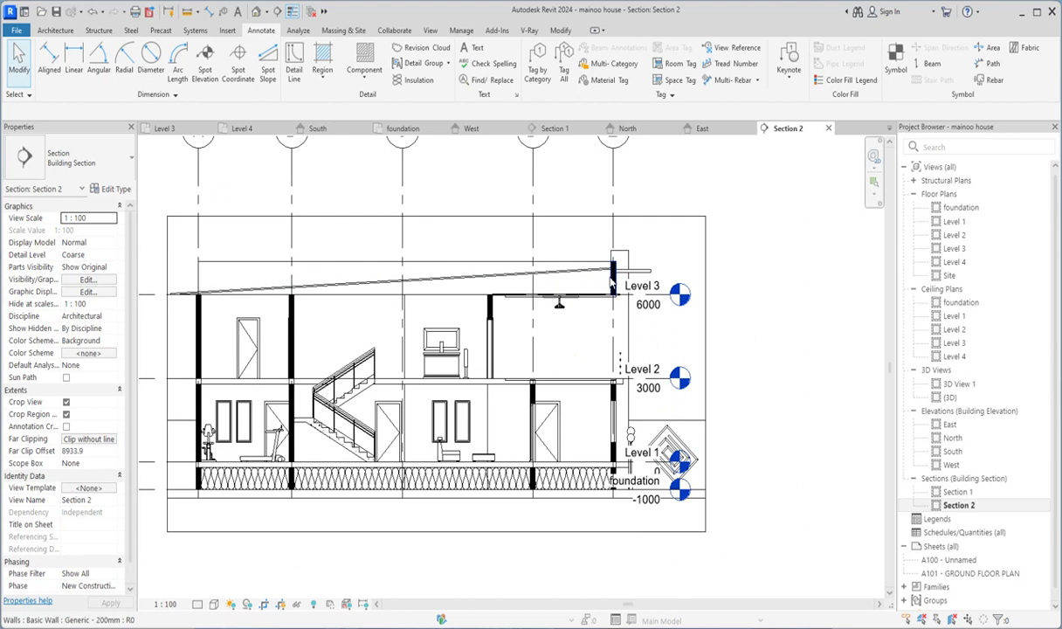
{"action": "scroll", "coordinate": [609, 277], "scroll_direction": "up", "scroll_amount": 1}
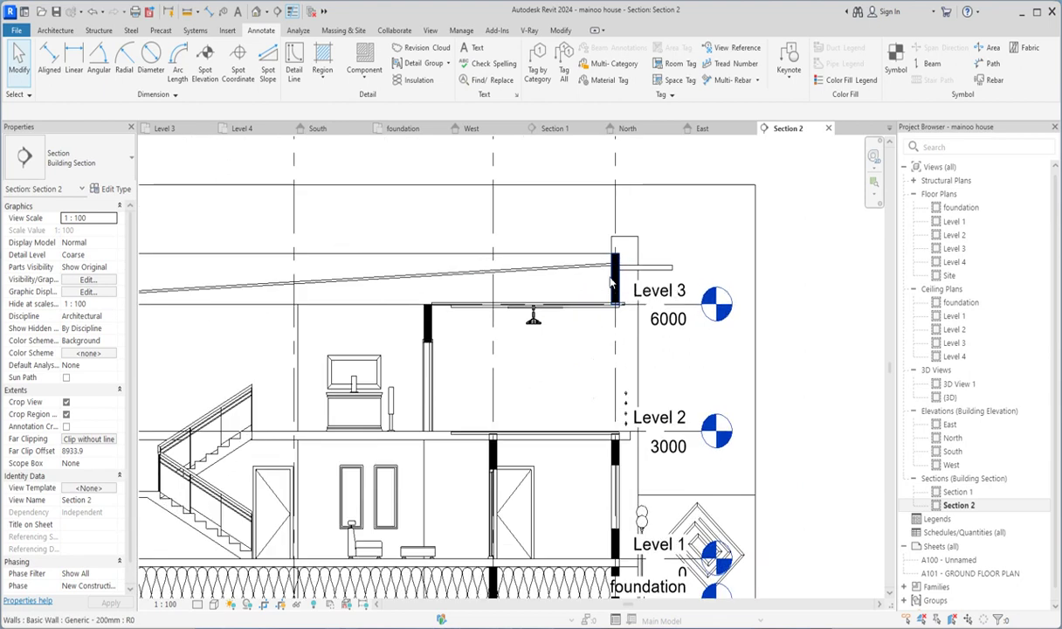
Start a filled region from the Annotate Region tools in Section 2.
{"action": "left_click", "coordinate": [322, 75]}
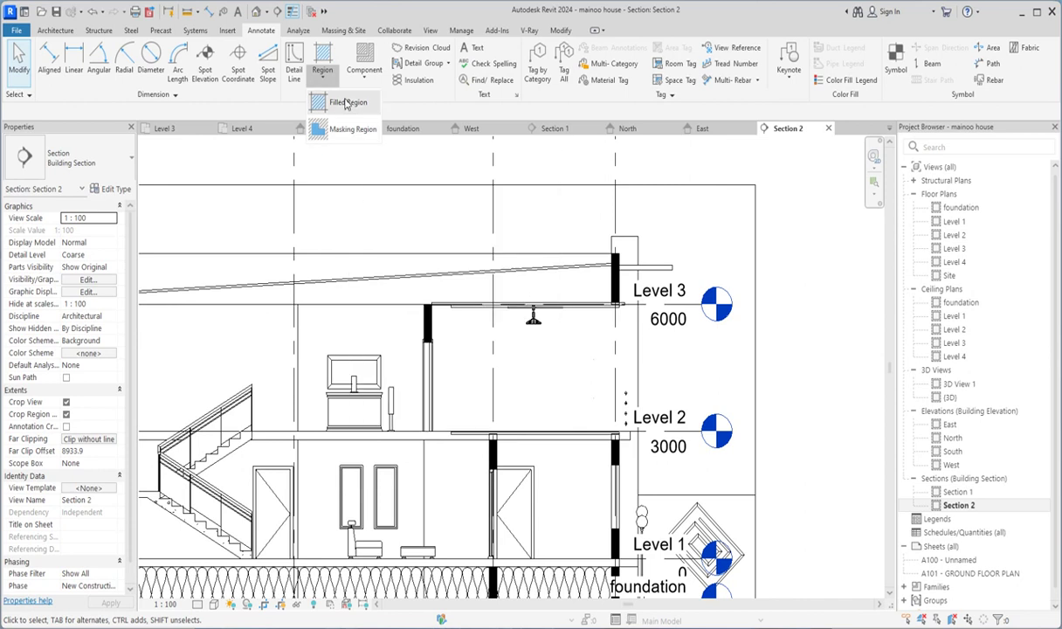
{"action": "left_click", "coordinate": [116, 169]}
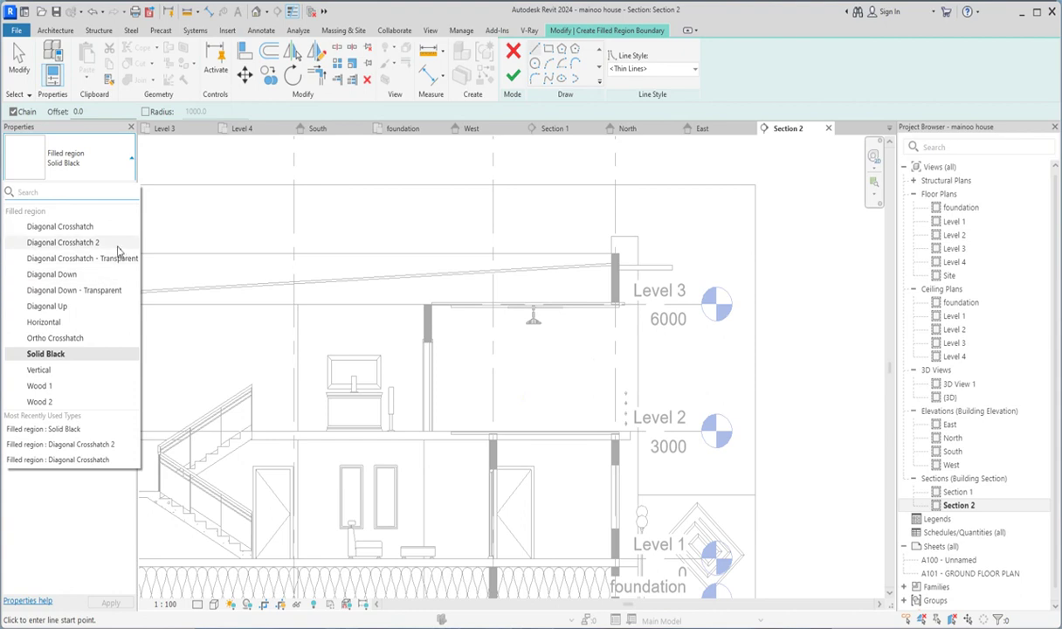
Duplicate Diagonal Crosshatch as 'Diagonal Crosshatch 3' with Model 250mm Squares foreground pattern.
{"action": "left_click", "coordinate": [85, 226]}
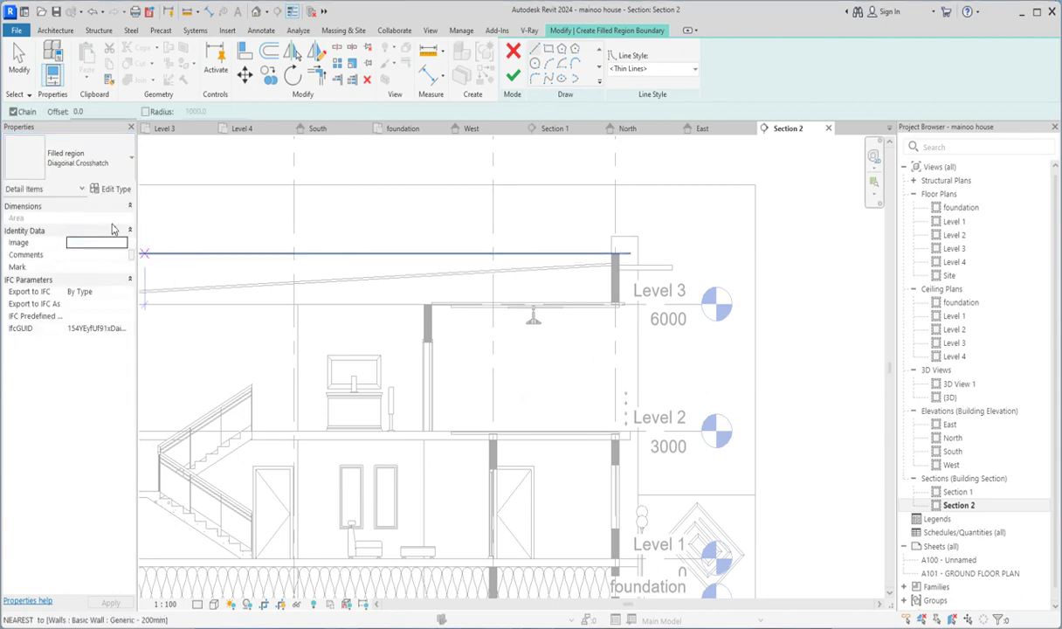
{"action": "left_click", "coordinate": [114, 189]}
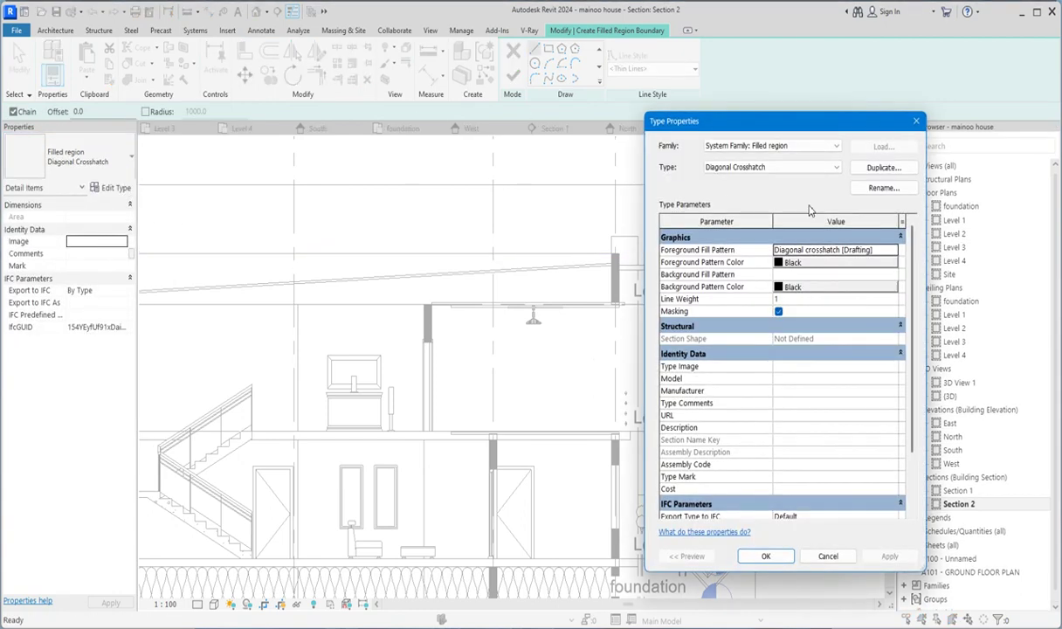
{"action": "left_click", "coordinate": [895, 172]}
{"action": "left_click", "coordinate": [786, 372]}
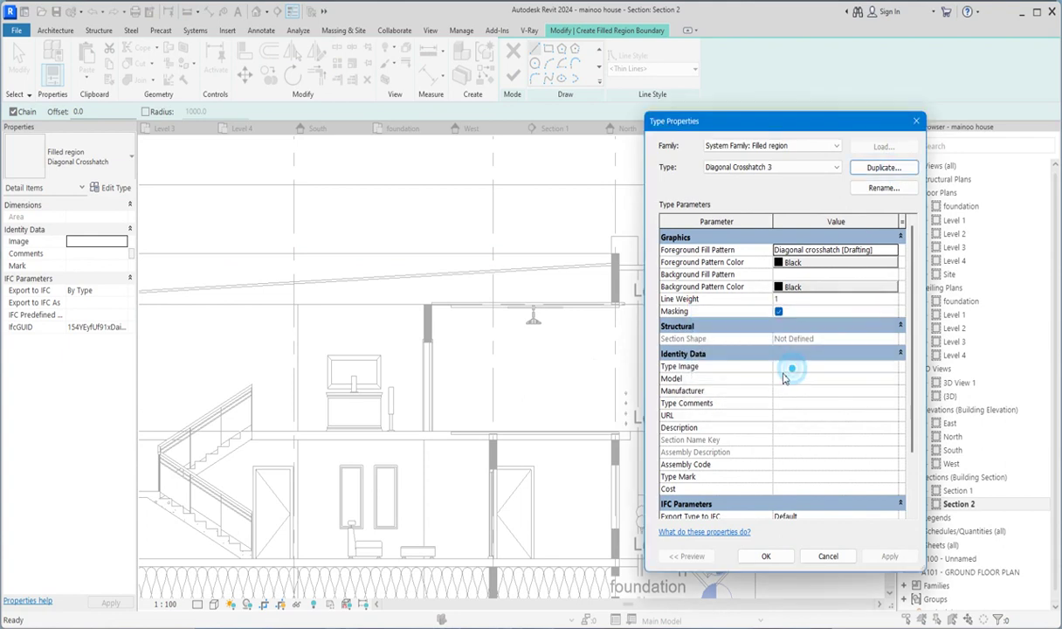
{"action": "left_click", "coordinate": [895, 252]}
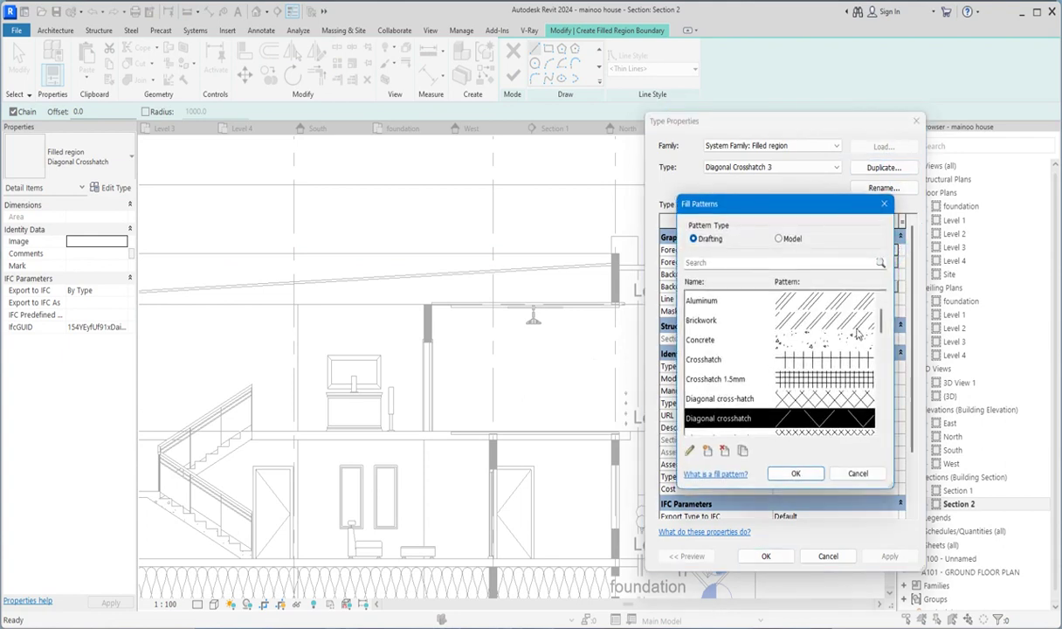
{"action": "scroll", "coordinate": [807, 425], "scroll_direction": "down", "scroll_amount": 3}
{"action": "scroll", "coordinate": [820, 415], "scroll_direction": "down", "scroll_amount": 3}
{"action": "scroll", "coordinate": [835, 403], "scroll_direction": "down", "scroll_amount": 3}
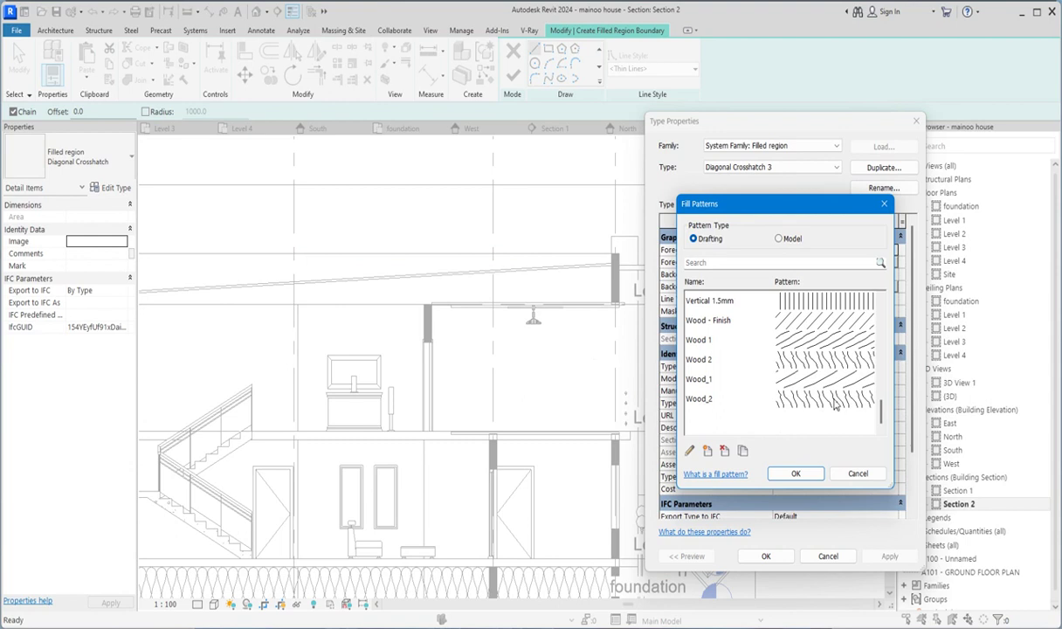
{"action": "left_click", "coordinate": [779, 239]}
{"action": "scroll", "coordinate": [821, 365], "scroll_direction": "up", "scroll_amount": 3}
{"action": "scroll", "coordinate": [836, 375], "scroll_direction": "up", "scroll_amount": 3}
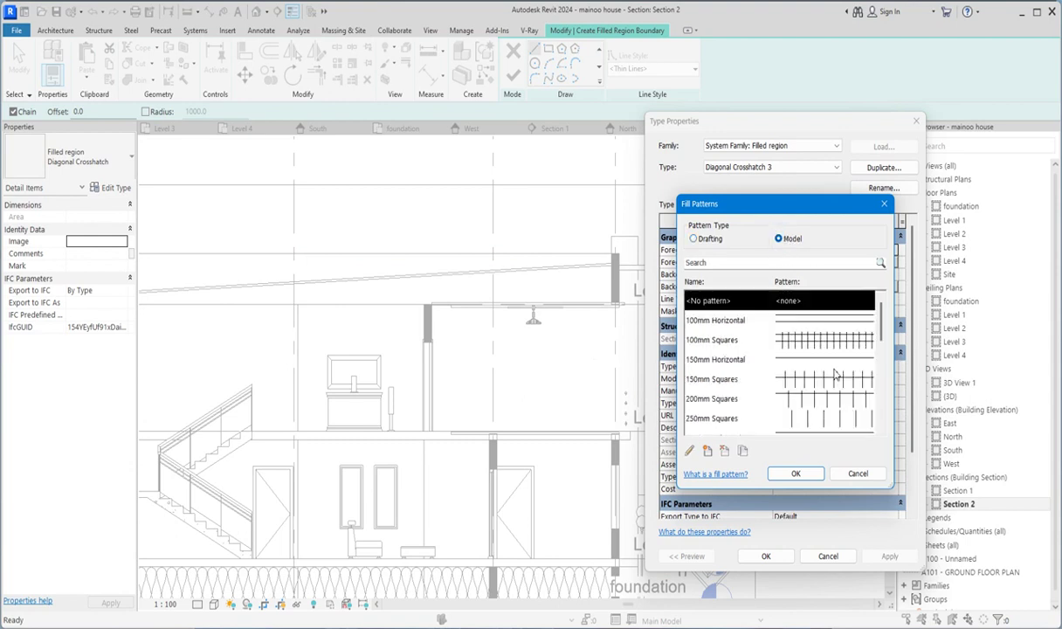
{"action": "scroll", "coordinate": [834, 382], "scroll_direction": "down", "scroll_amount": 3}
{"action": "scroll", "coordinate": [831, 384], "scroll_direction": "down", "scroll_amount": 2}
{"action": "scroll", "coordinate": [829, 393], "scroll_direction": "up", "scroll_amount": 2}
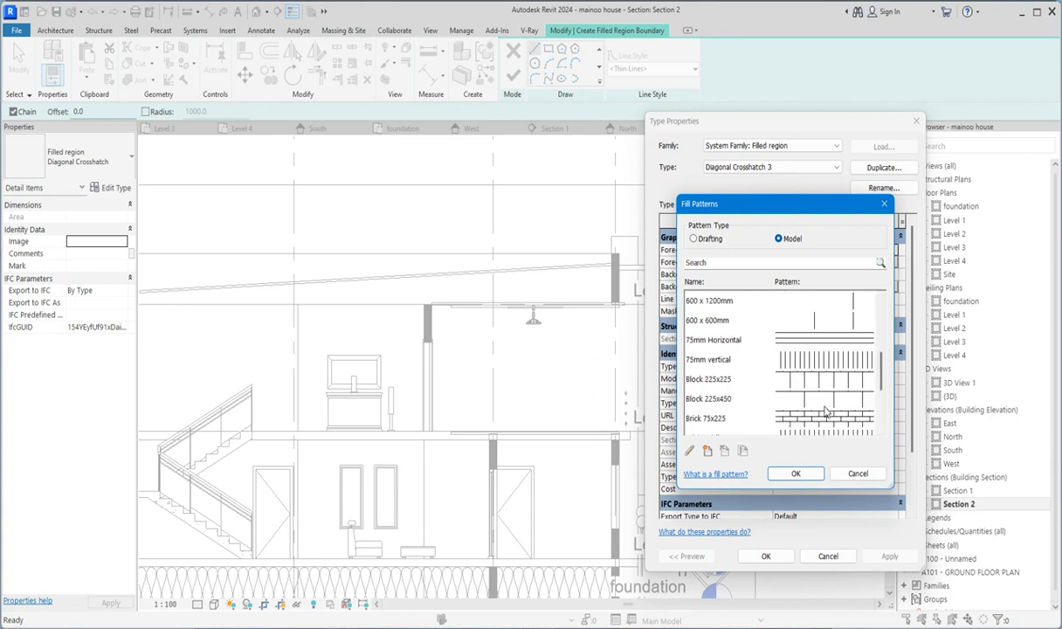
{"action": "scroll", "coordinate": [825, 412], "scroll_direction": "up", "scroll_amount": 2}
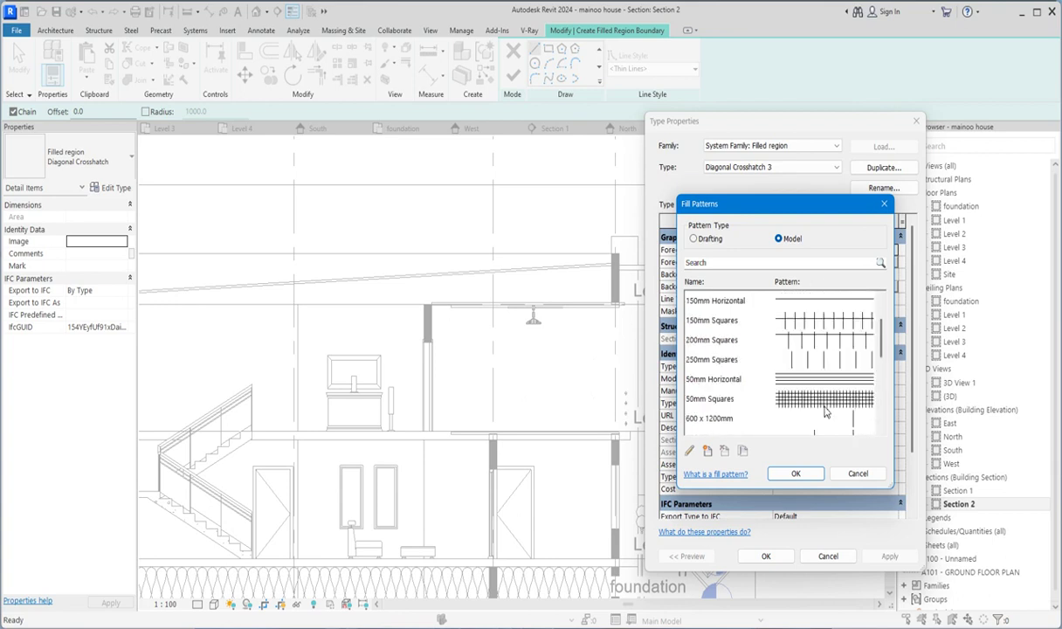
{"action": "left_click", "coordinate": [811, 367]}
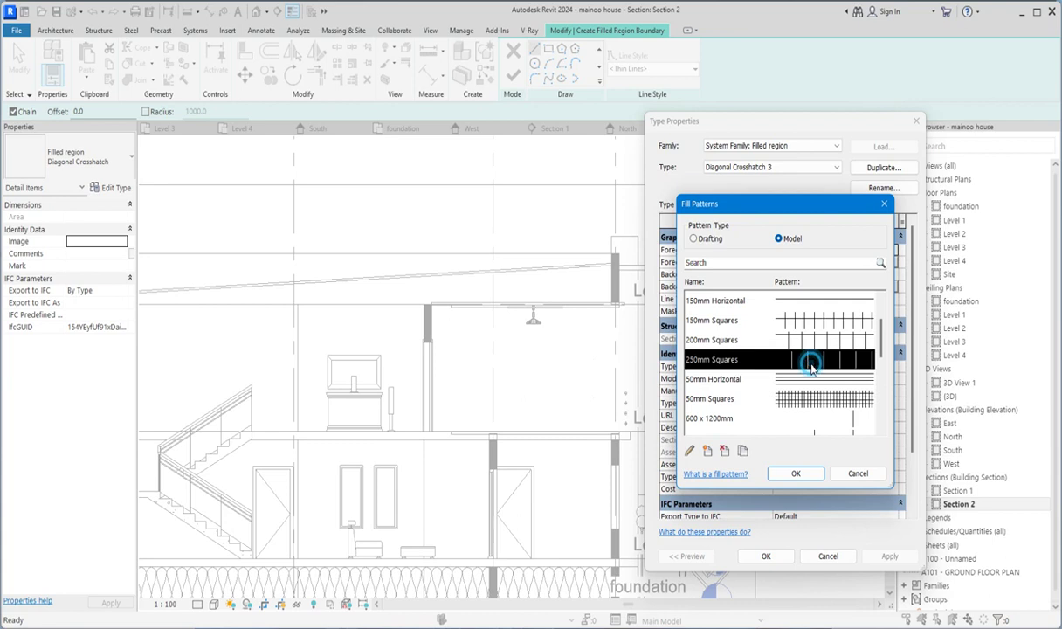
{"action": "left_click", "coordinate": [795, 474]}
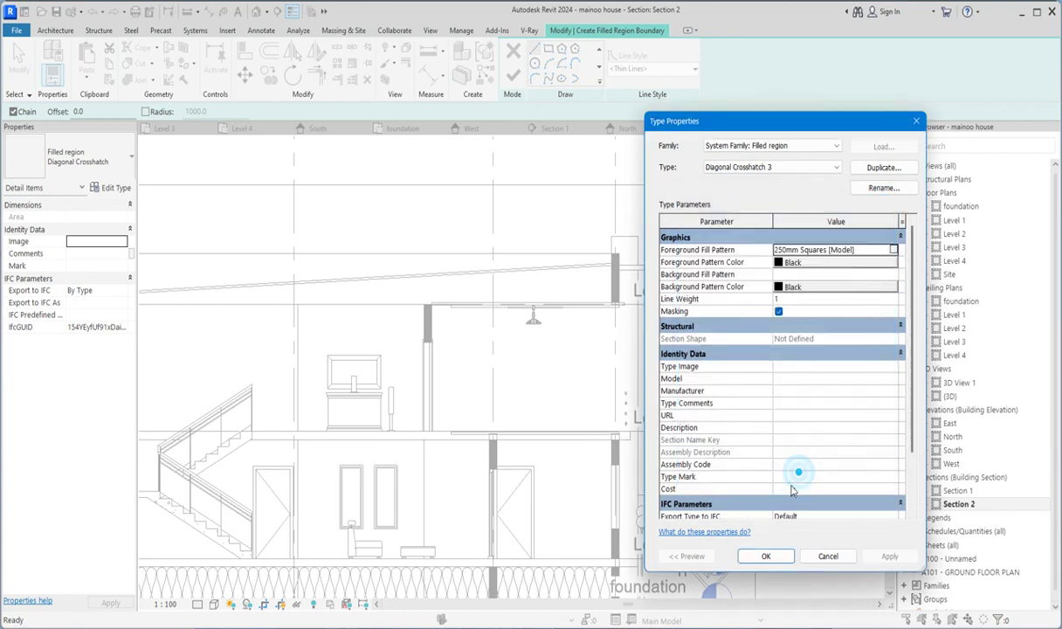
{"action": "left_click", "coordinate": [769, 557]}
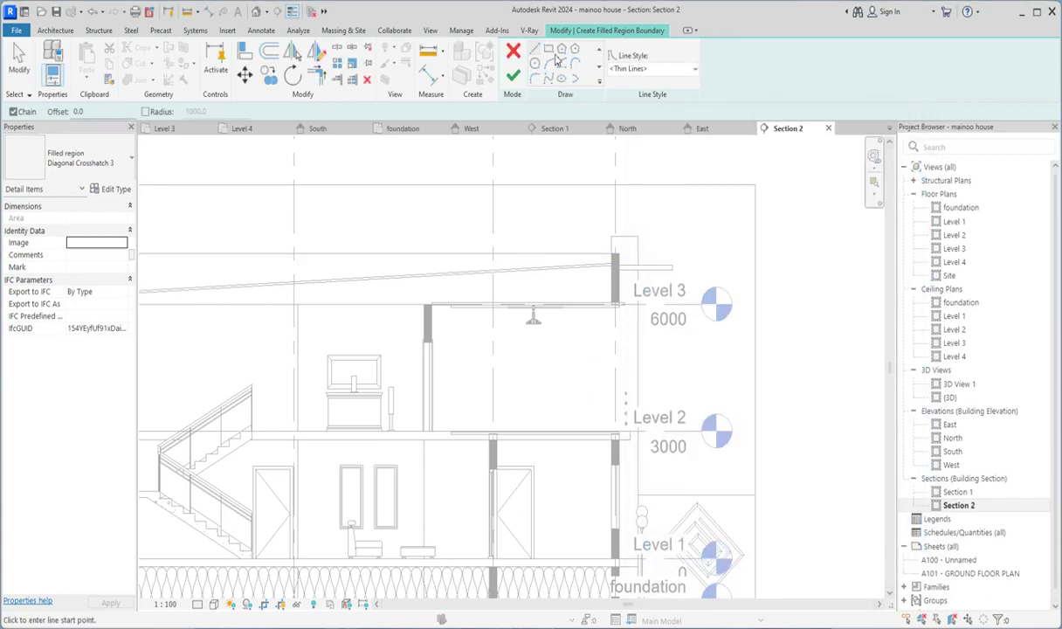
Pick the sloped roof and ceiling lines as filled region boundary edges.
{"action": "left_click", "coordinate": [600, 84]}
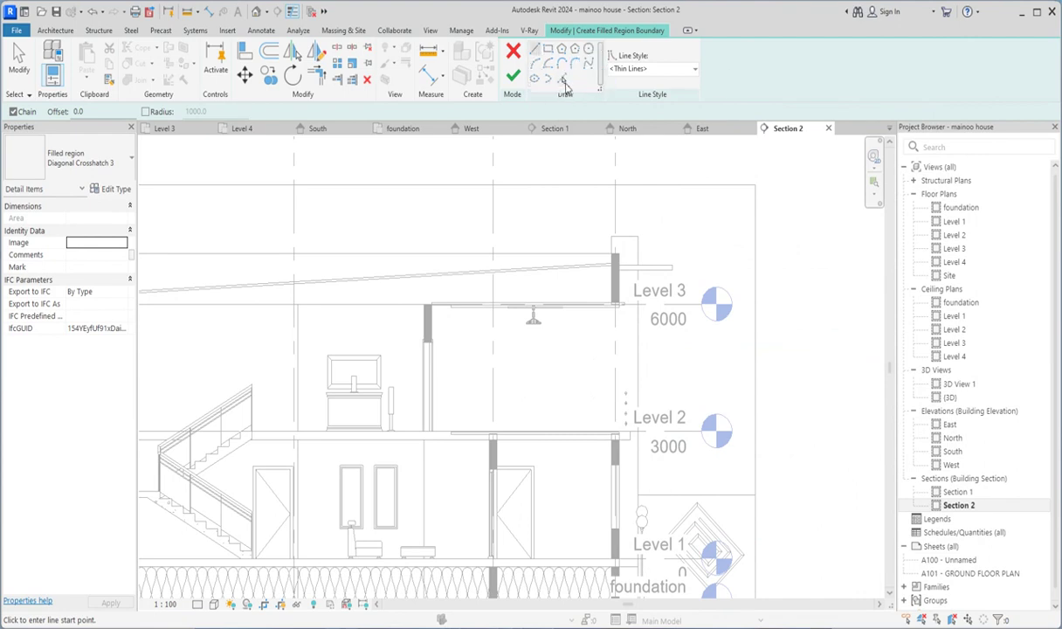
{"action": "left_click", "coordinate": [565, 83]}
{"action": "left_click", "coordinate": [576, 266]}
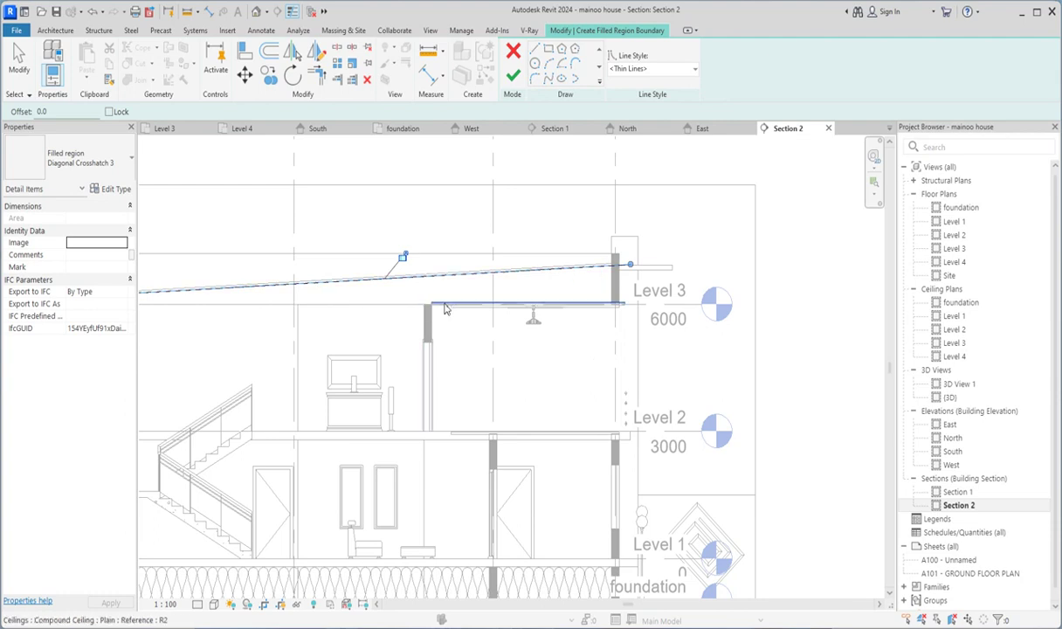
{"action": "left_click", "coordinate": [414, 304]}
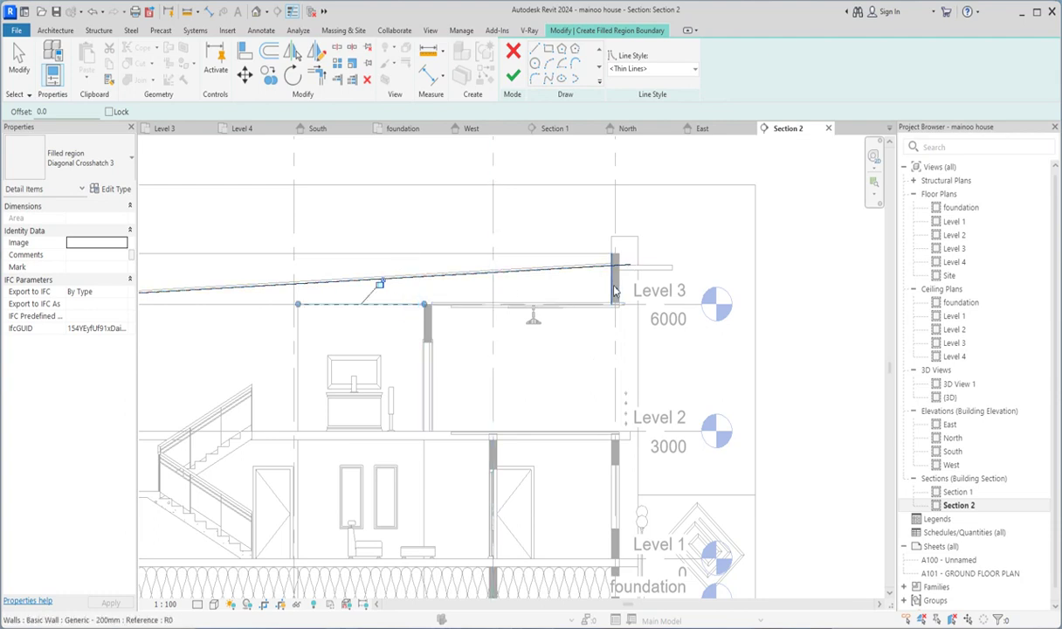
{"action": "scroll", "coordinate": [616, 279], "scroll_direction": "down", "scroll_amount": 3}
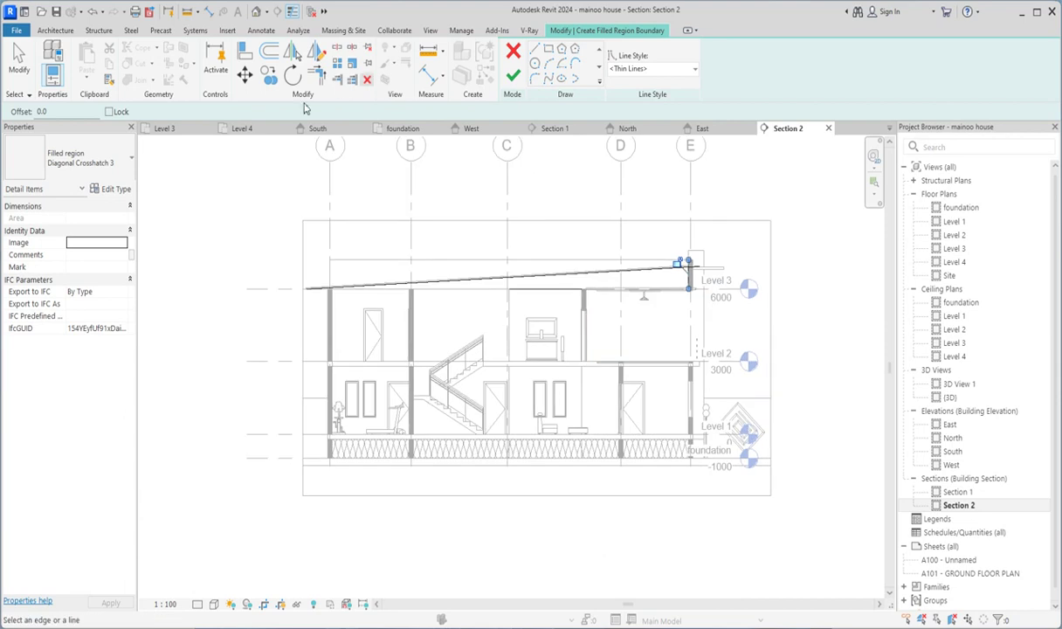
{"action": "scroll", "coordinate": [403, 265], "scroll_direction": "up", "scroll_amount": 2}
{"action": "scroll", "coordinate": [336, 330], "scroll_direction": "up", "scroll_amount": 2}
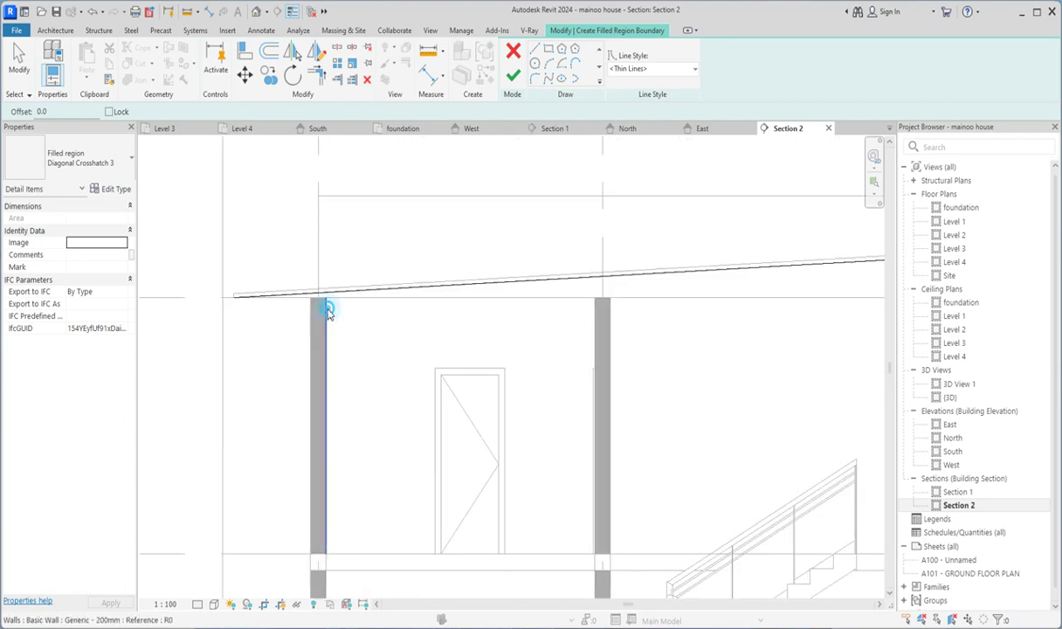
Trim the boundary into corners at both walls and finish the filled region.
{"action": "left_click", "coordinate": [316, 76]}
{"action": "left_click", "coordinate": [374, 285]}
{"action": "left_click", "coordinate": [326, 321]}
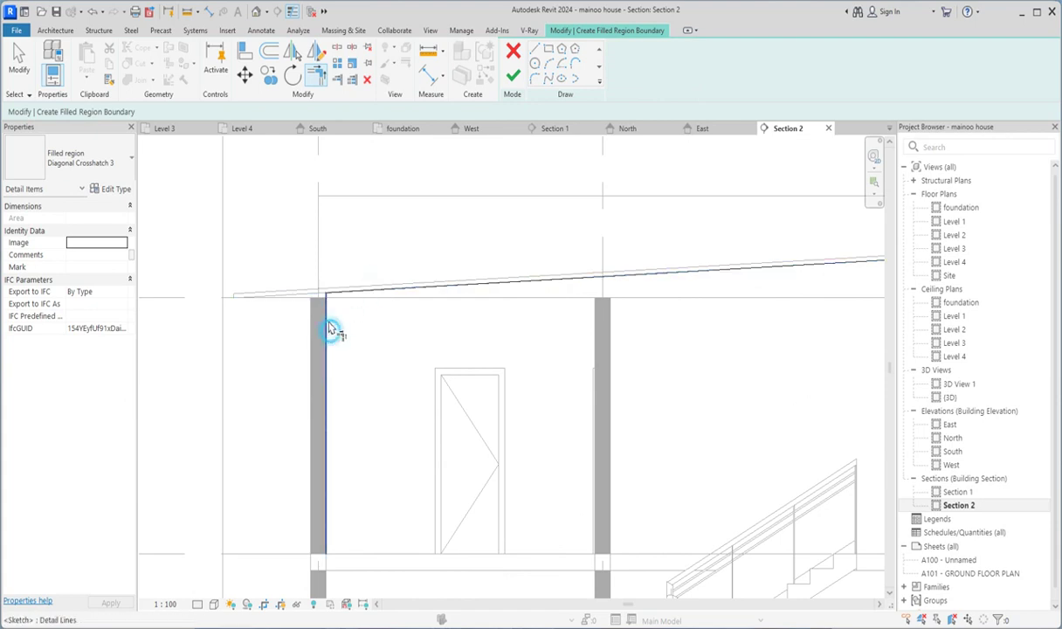
{"action": "scroll", "coordinate": [330, 301], "scroll_direction": "up", "scroll_amount": 2}
{"action": "scroll", "coordinate": [330, 301], "scroll_direction": "down", "scroll_amount": 3}
{"action": "scroll", "coordinate": [315, 301], "scroll_direction": "down", "scroll_amount": 2}
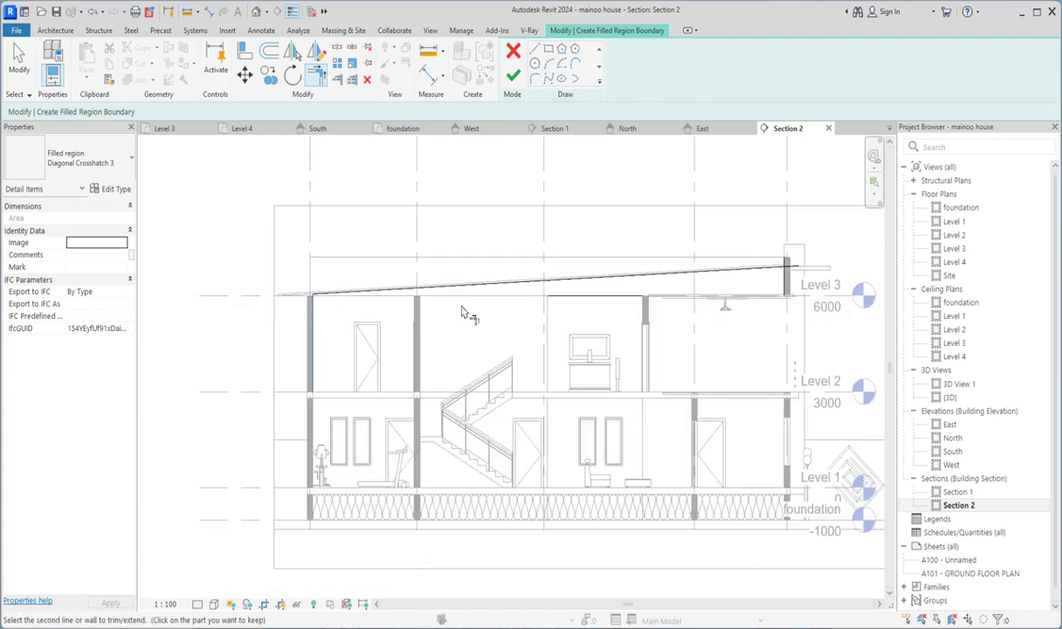
{"action": "left_click", "coordinate": [607, 304]}
{"action": "left_click", "coordinate": [785, 288]}
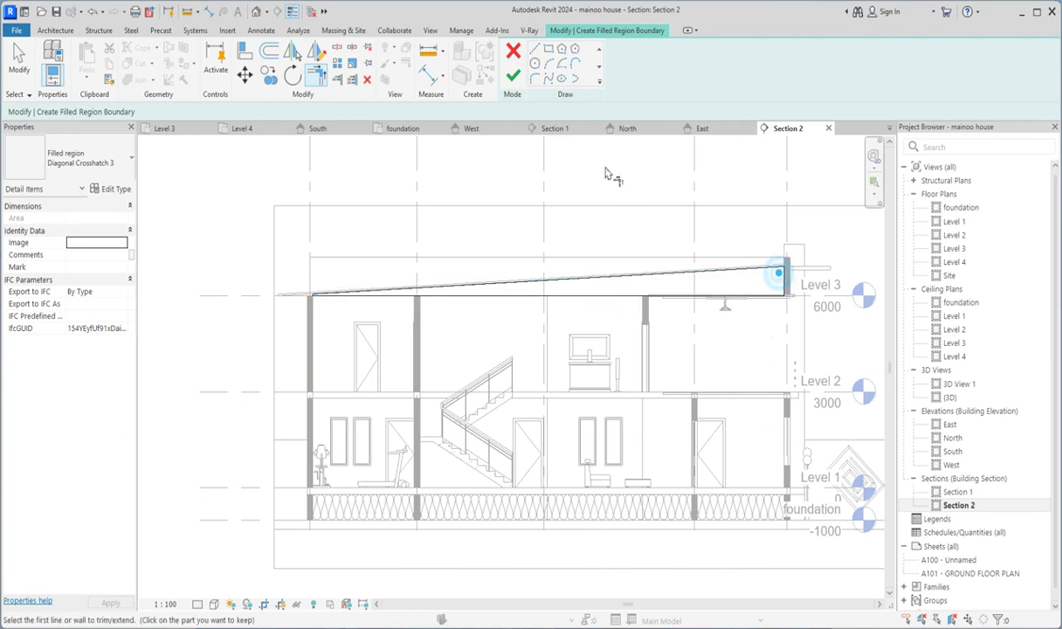
{"action": "left_click", "coordinate": [513, 75]}
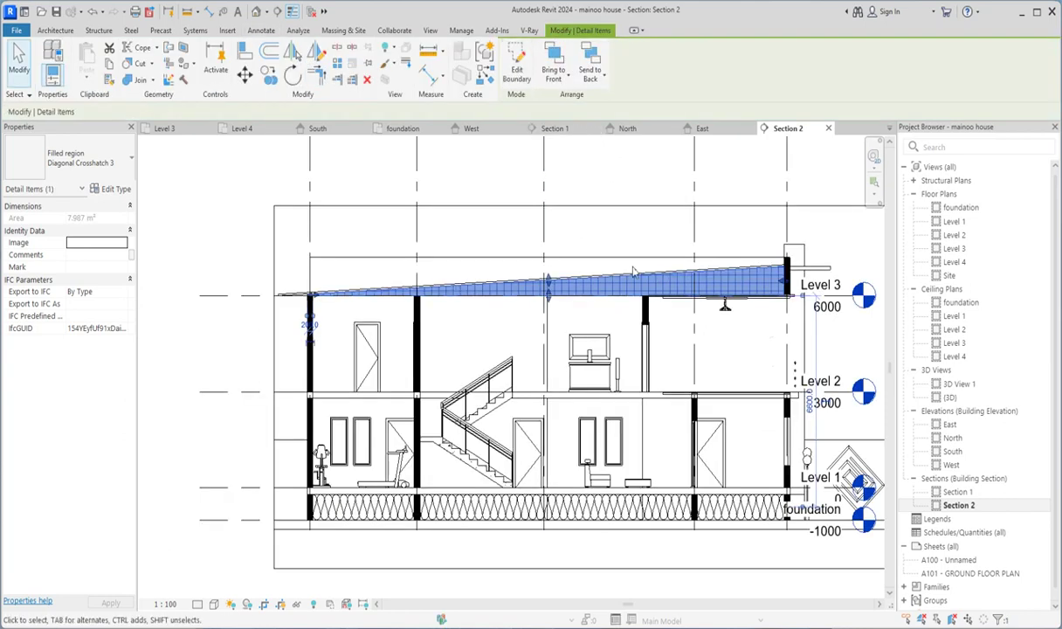
Edit the 250mm Squares model pattern into parallel lines renamed '250mm line'.
{"action": "left_click", "coordinate": [112, 189]}
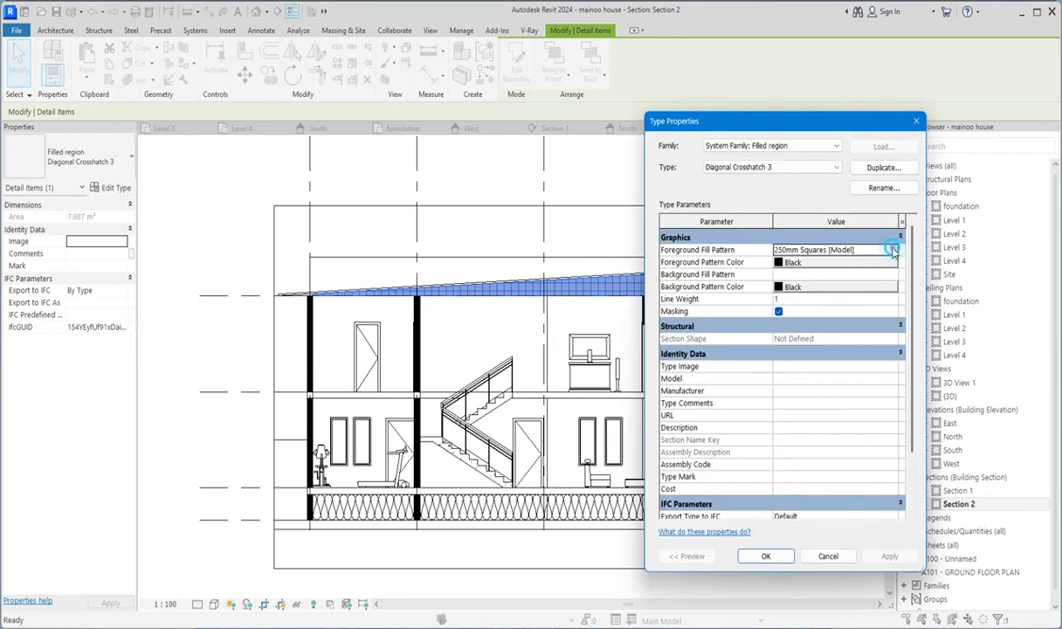
{"action": "left_click", "coordinate": [891, 250]}
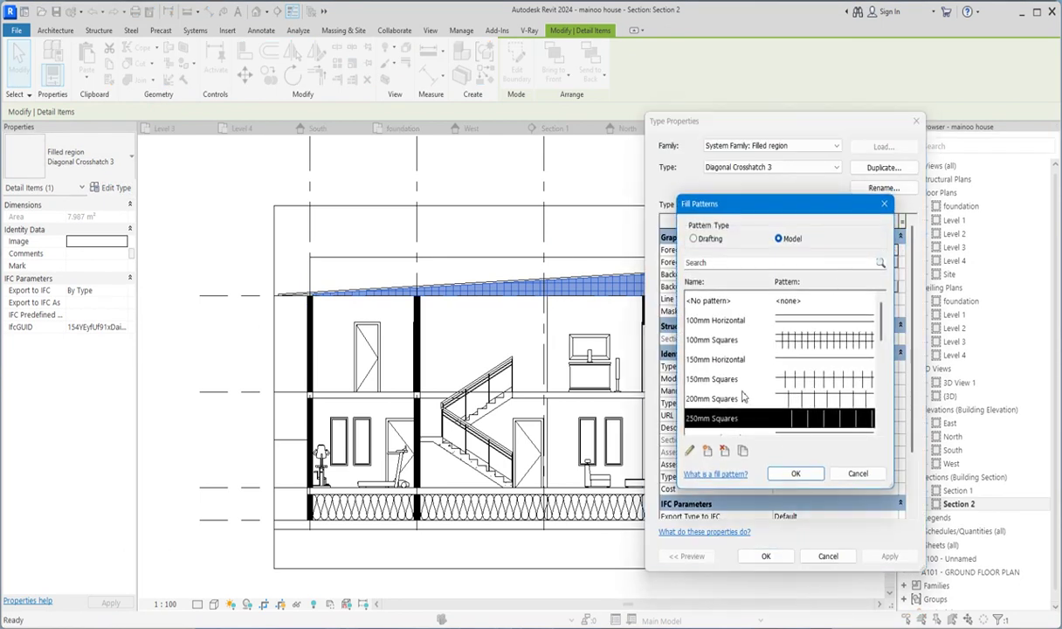
{"action": "scroll", "coordinate": [777, 351], "scroll_direction": "down", "scroll_amount": 5}
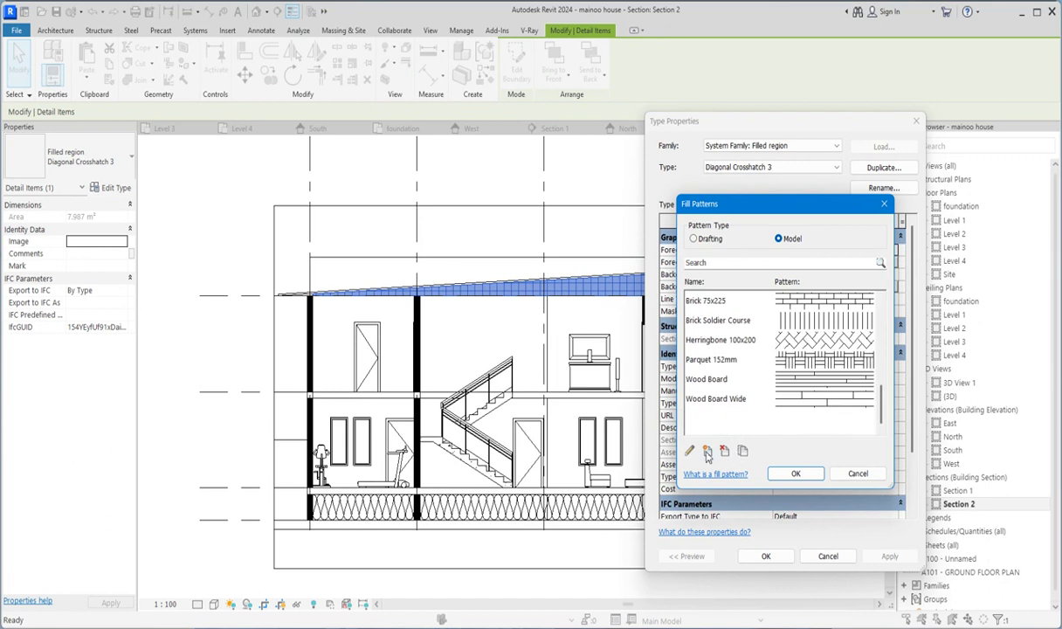
{"action": "left_click", "coordinate": [689, 451]}
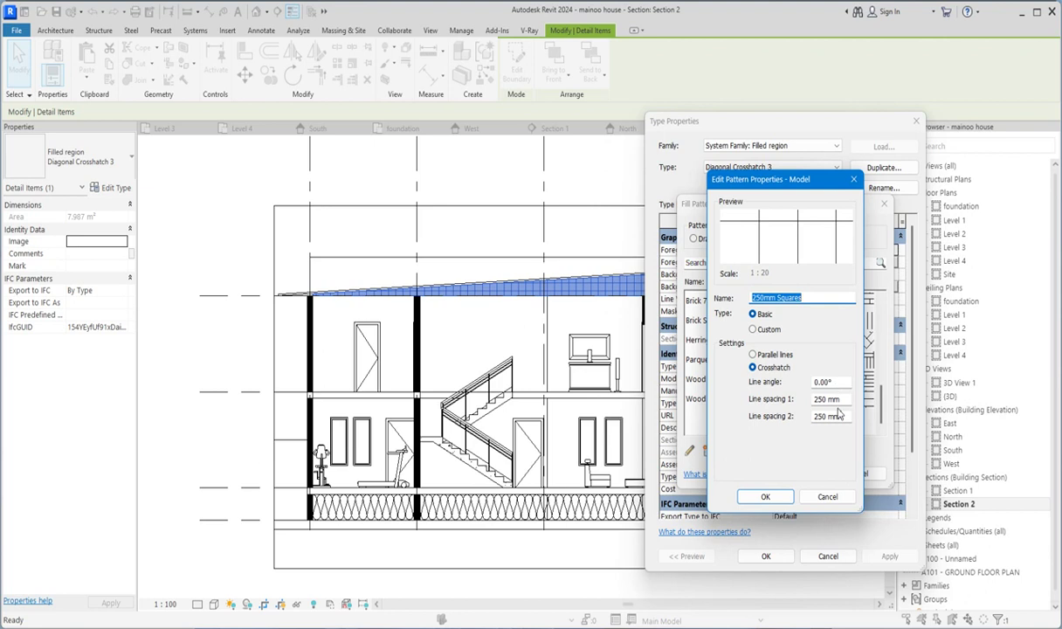
{"action": "left_click_drag", "start_coordinate": [844, 419], "coordinate": [766, 423]}
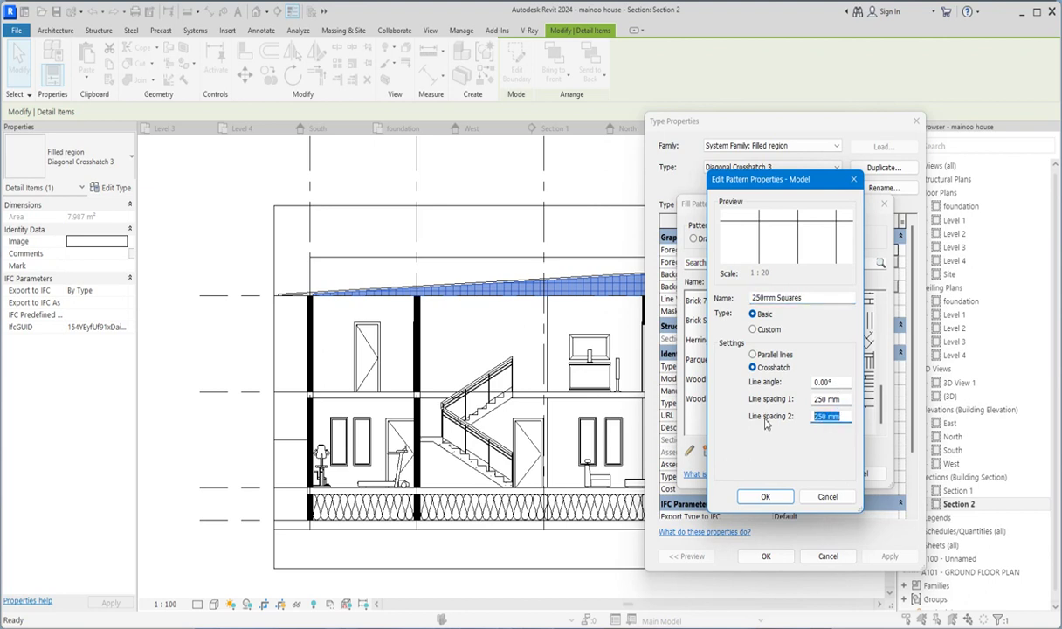
{"action": "left_click", "coordinate": [808, 297]}
{"action": "type", "text": "lin"}
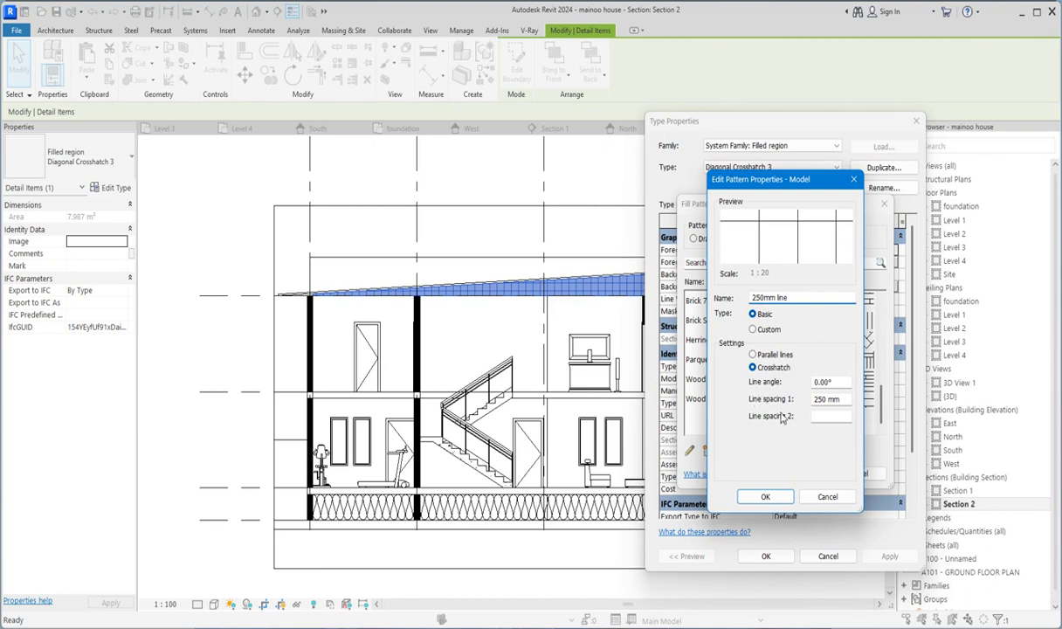
{"action": "left_click", "coordinate": [753, 354]}
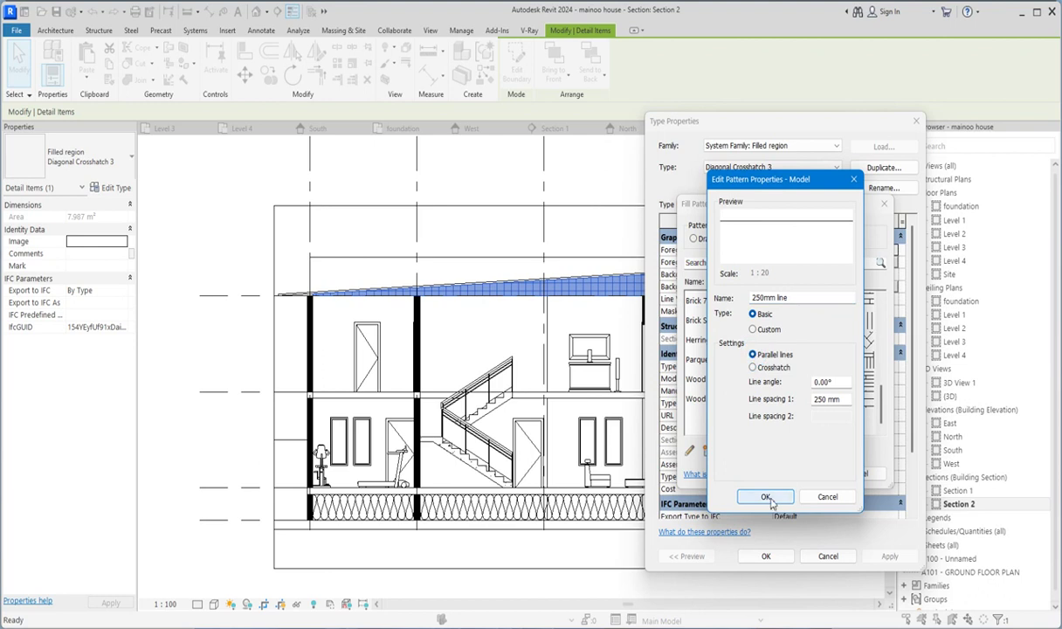
{"action": "left_click", "coordinate": [768, 498]}
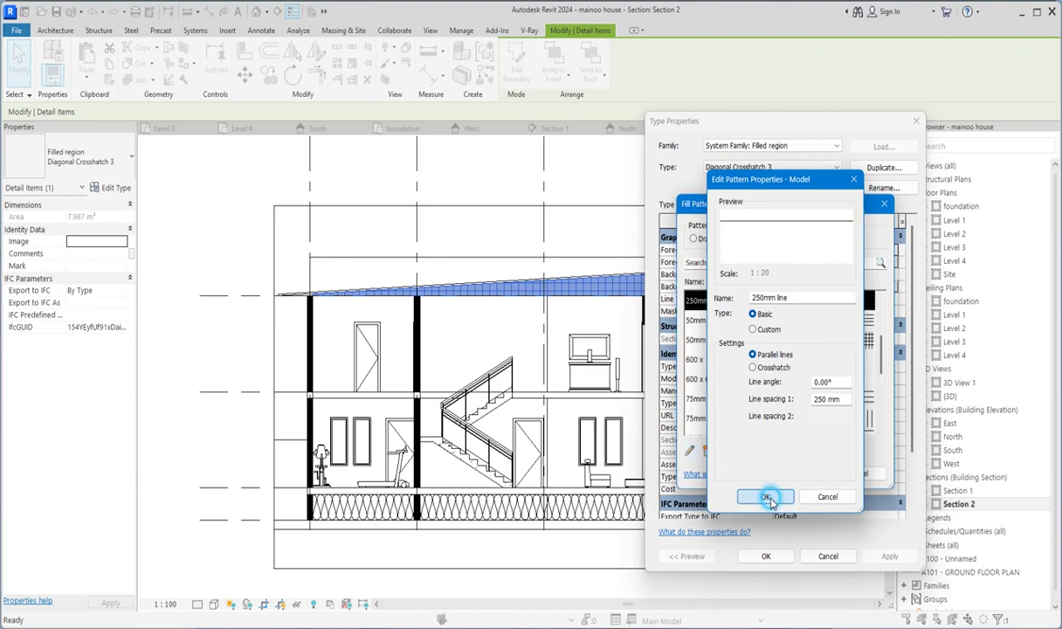
Assign the 250mm line pattern to the region and set its line angle to 90°.
{"action": "left_click", "coordinate": [796, 474]}
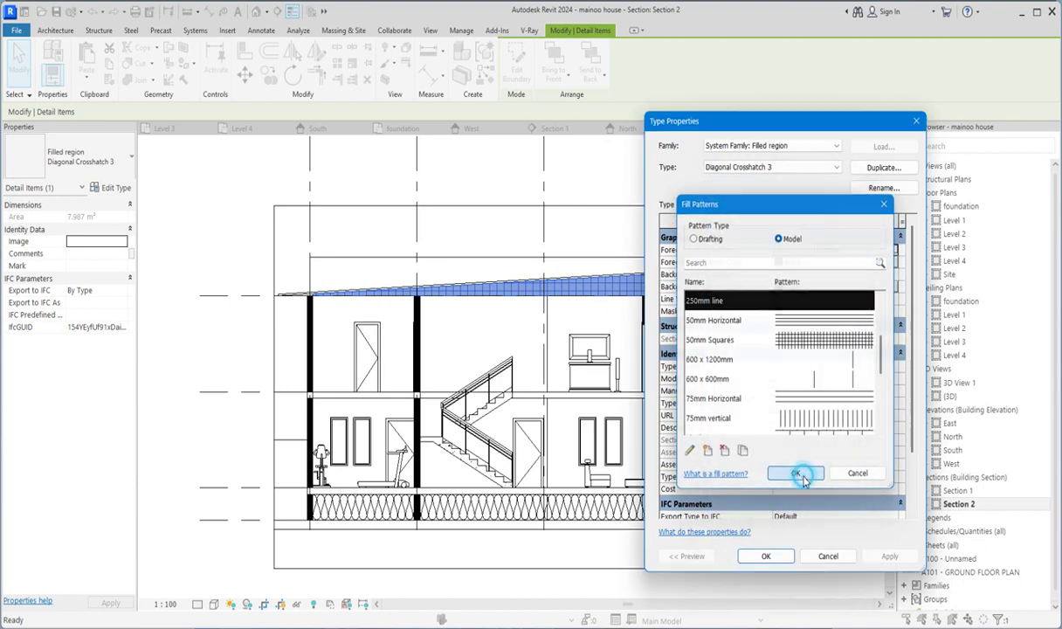
{"action": "left_click", "coordinate": [889, 555]}
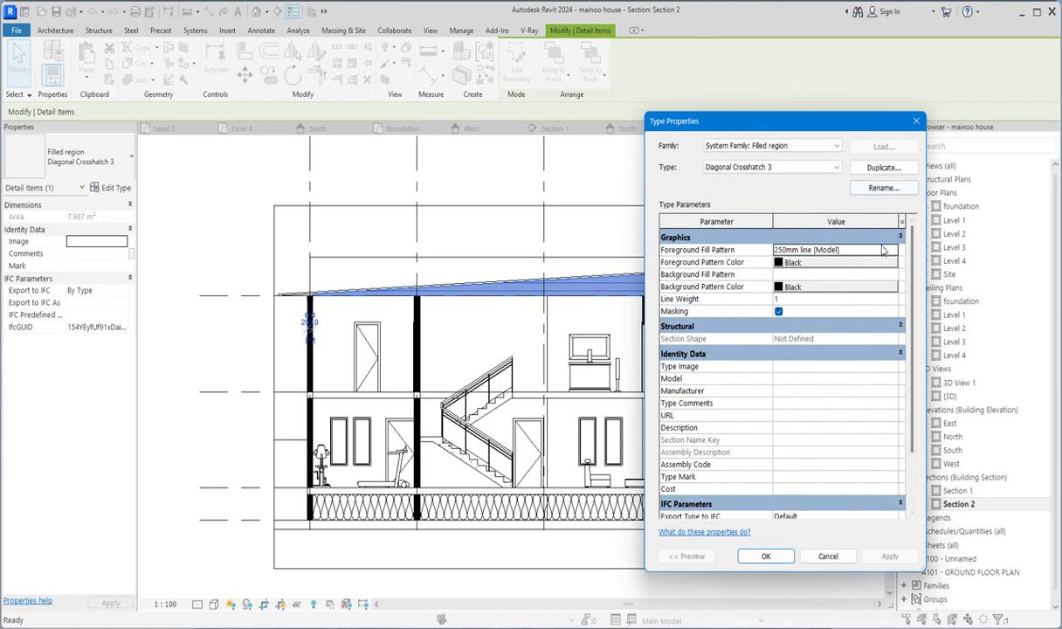
{"action": "left_click", "coordinate": [893, 250]}
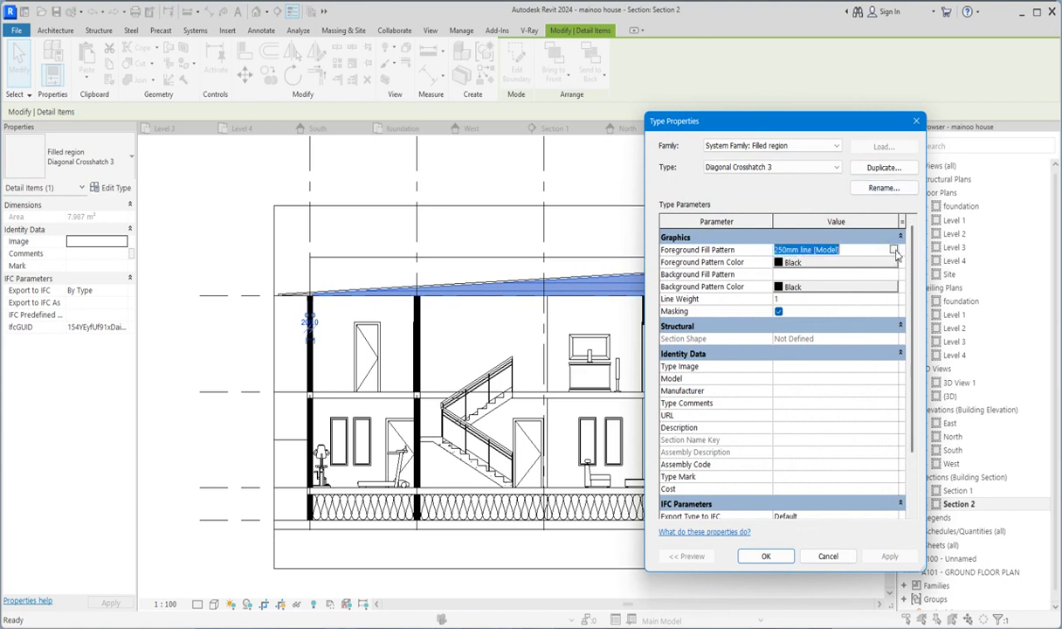
{"action": "left_click", "coordinate": [893, 249]}
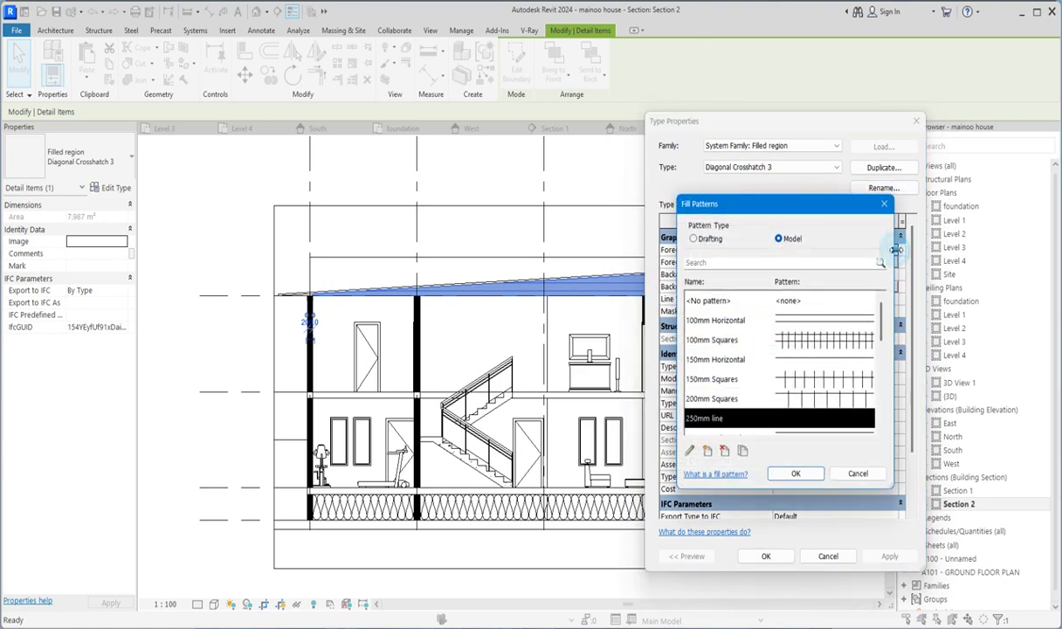
{"action": "left_click", "coordinate": [690, 450]}
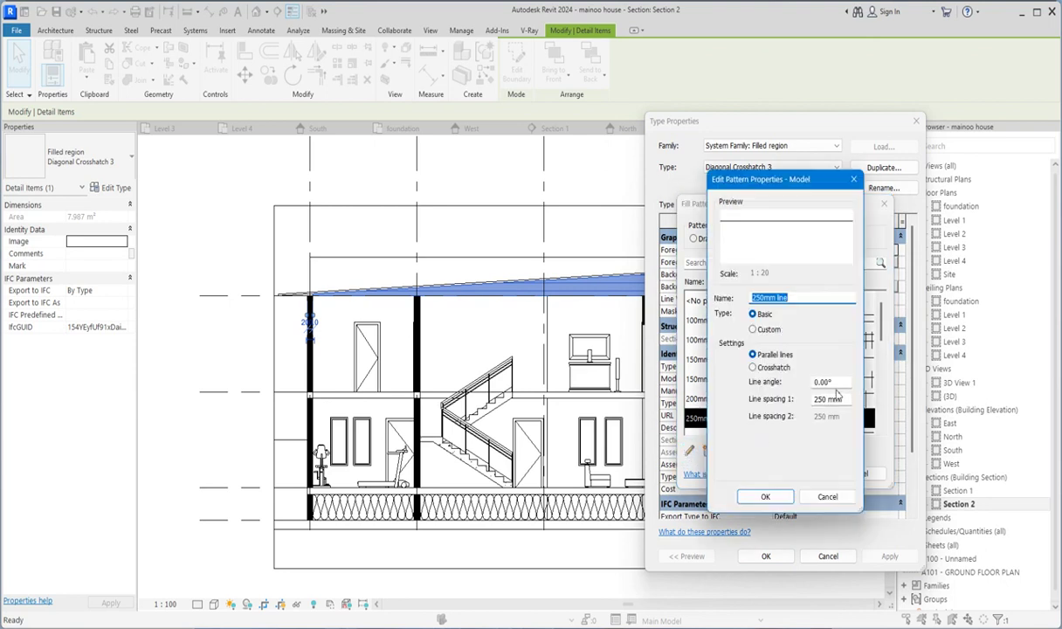
{"action": "double_click", "coordinate": [844, 381]}
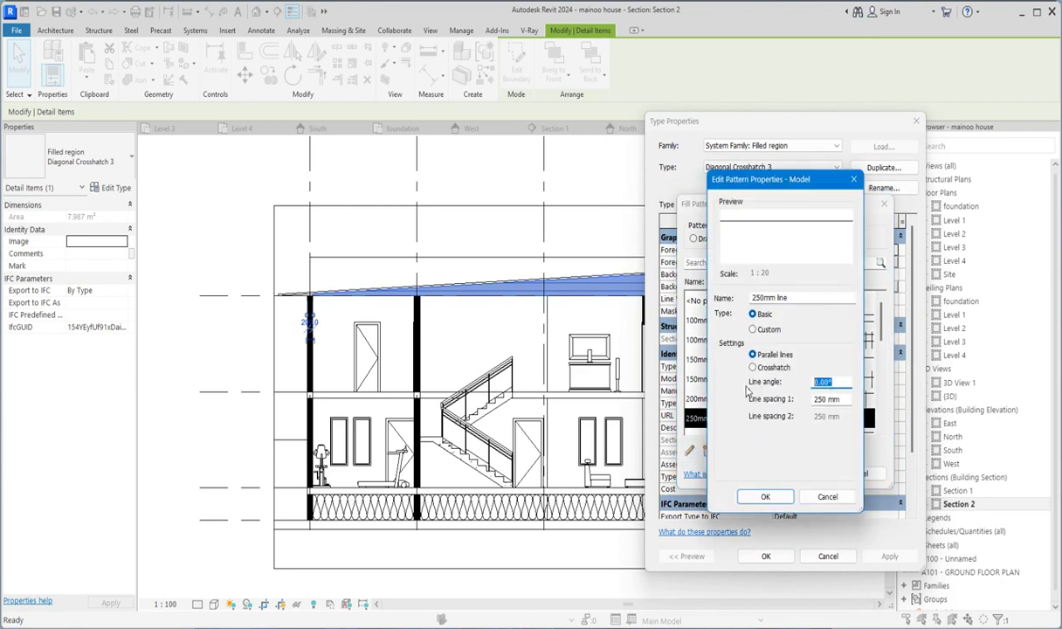
{"action": "type", "text": "90"}
{"action": "left_click", "coordinate": [766, 496]}
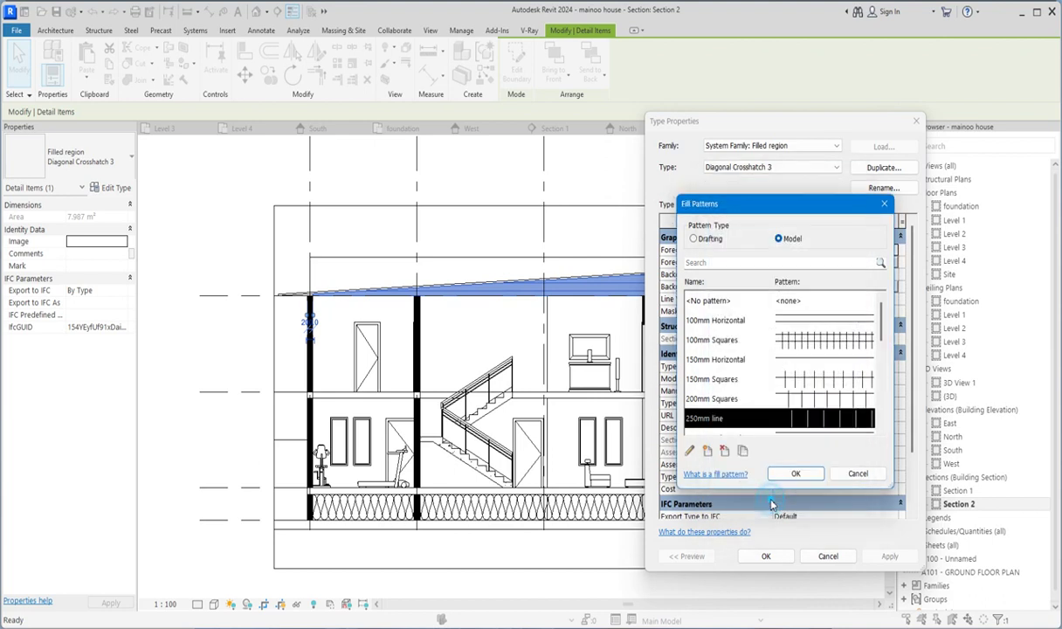
{"action": "left_click", "coordinate": [809, 476]}
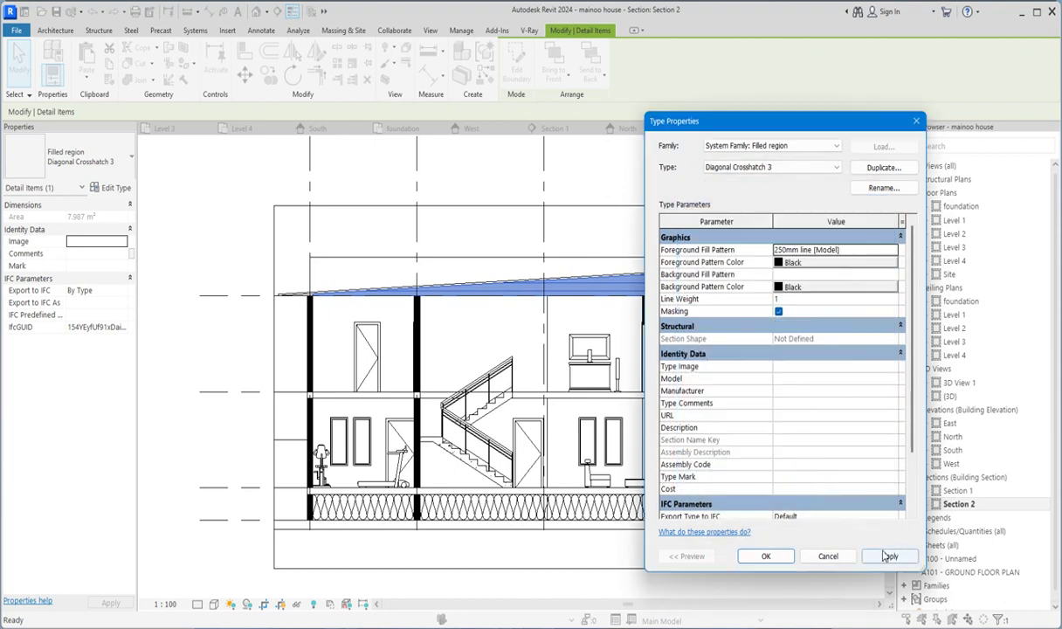
Apply the fill pattern change, close Type Properties, and return to the Level 1 plan.
{"action": "left_click", "coordinate": [765, 555]}
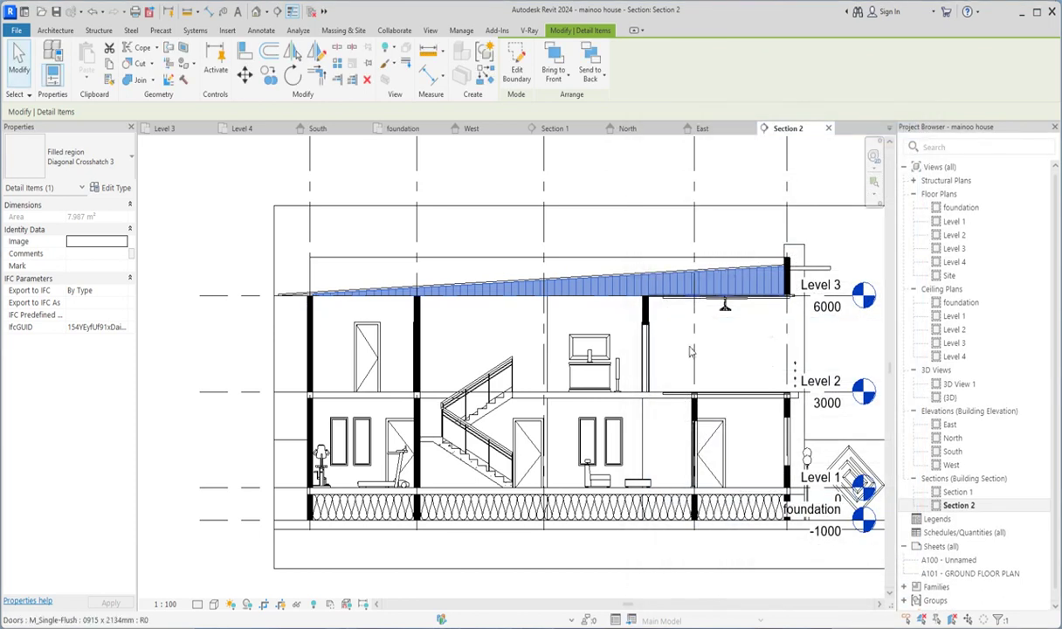
{"action": "left_click", "coordinate": [680, 209]}
{"action": "scroll", "coordinate": [664, 262], "scroll_direction": "down", "scroll_amount": 2}
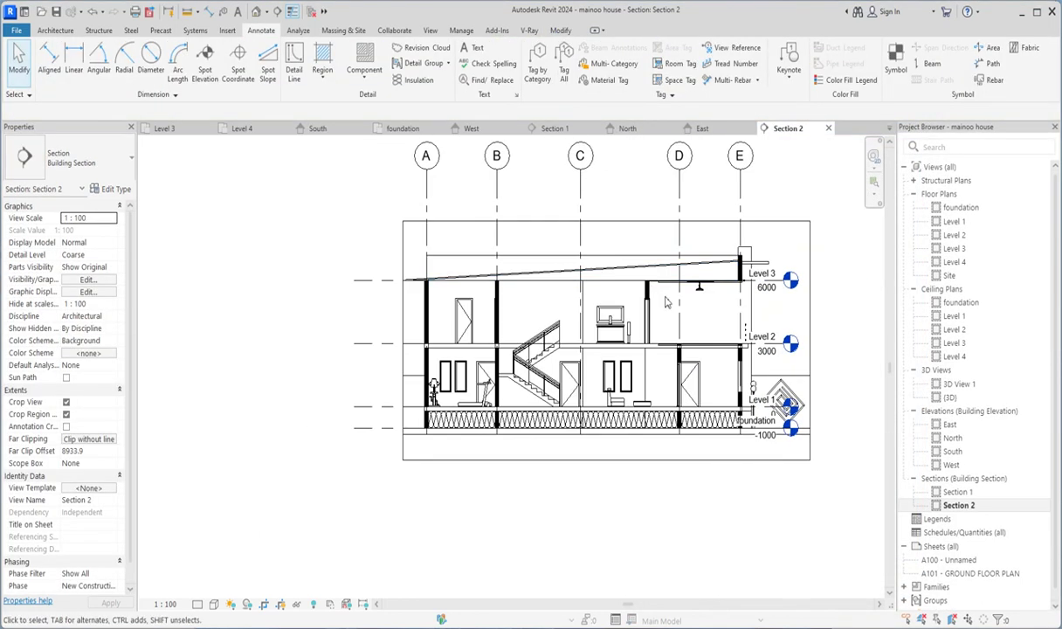
{"action": "scroll", "coordinate": [668, 293], "scroll_direction": "up", "scroll_amount": 3}
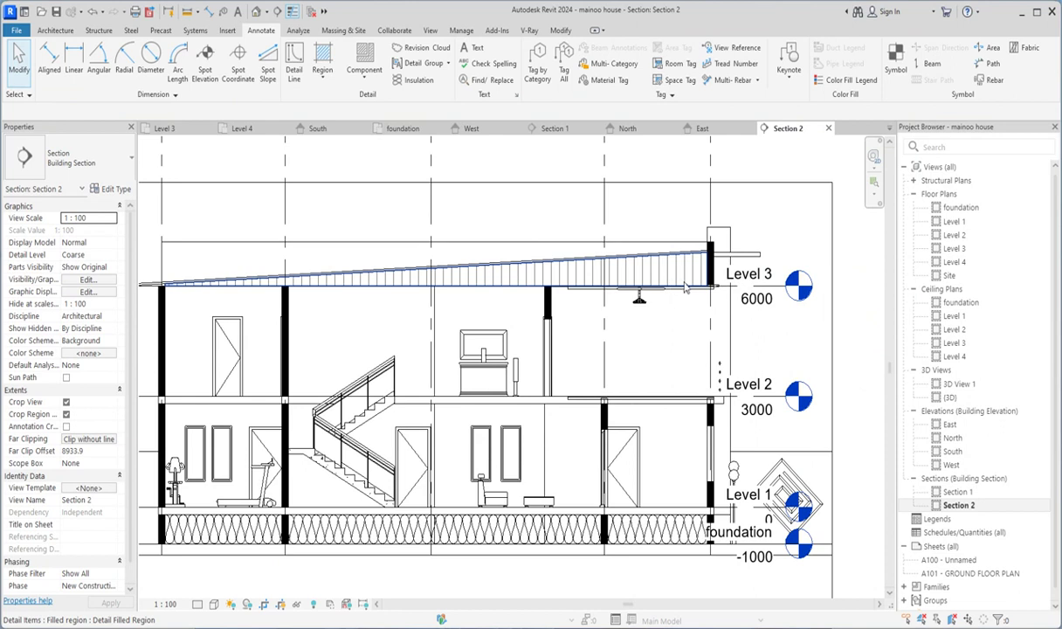
{"action": "scroll", "coordinate": [686, 289], "scroll_direction": "down", "scroll_amount": 1}
{"action": "scroll", "coordinate": [646, 253], "scroll_direction": "down", "scroll_amount": 1}
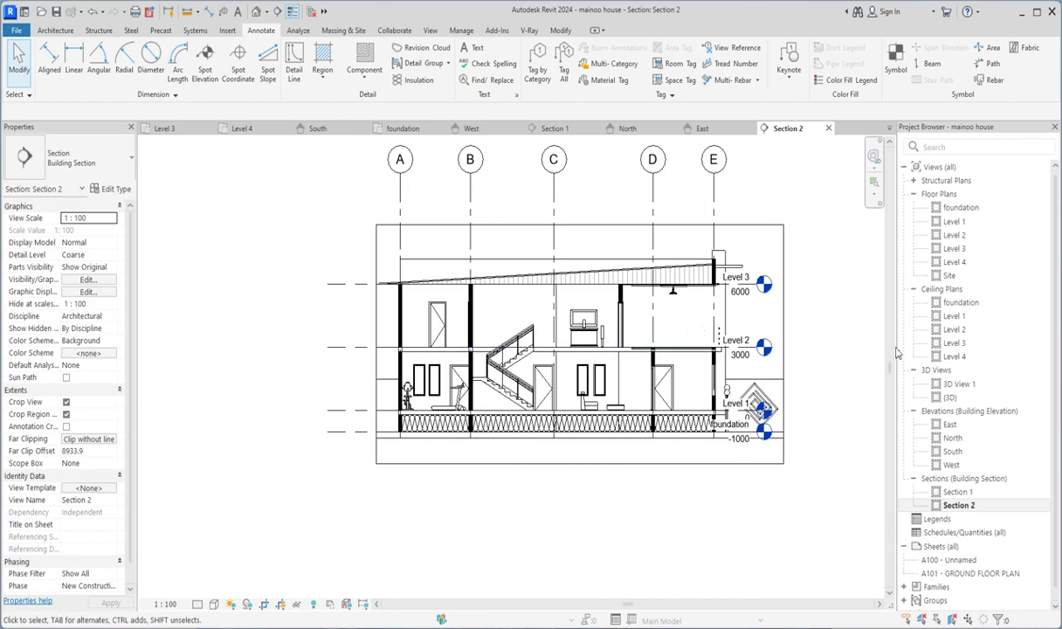
{"action": "double_click", "coordinate": [953, 221]}
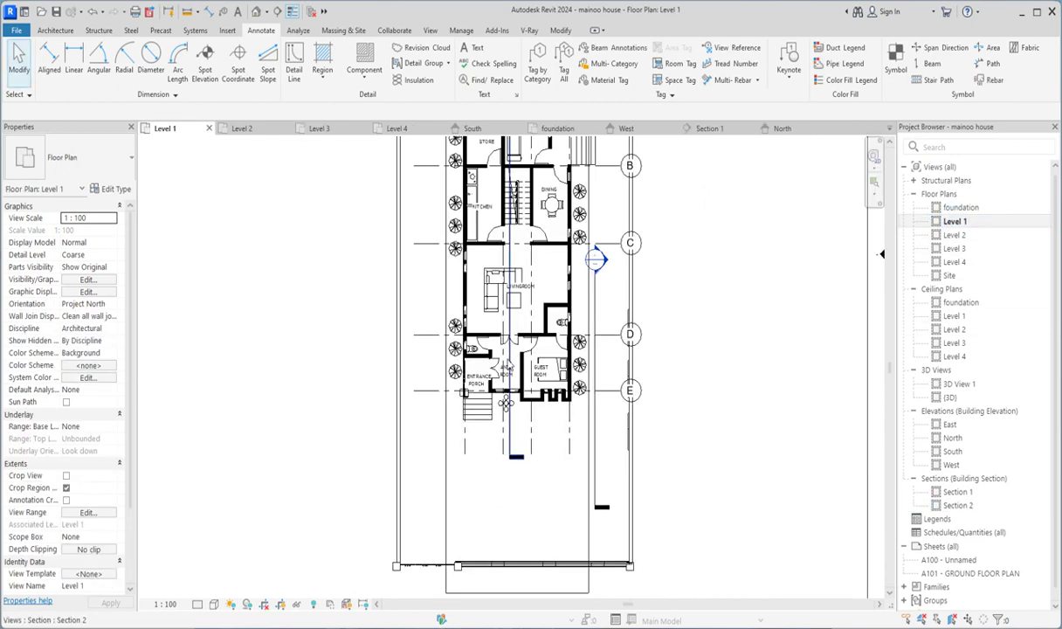
{"action": "scroll", "coordinate": [520, 278], "scroll_direction": "up", "scroll_amount": 1}
{"action": "scroll", "coordinate": [520, 277], "scroll_direction": "up", "scroll_amount": 2}
Copy the LIVINGROOM, ANTI-ROOM and GYM text notes from the Level 1 plan to the clipboard.
{"action": "left_click", "coordinate": [520, 291]}
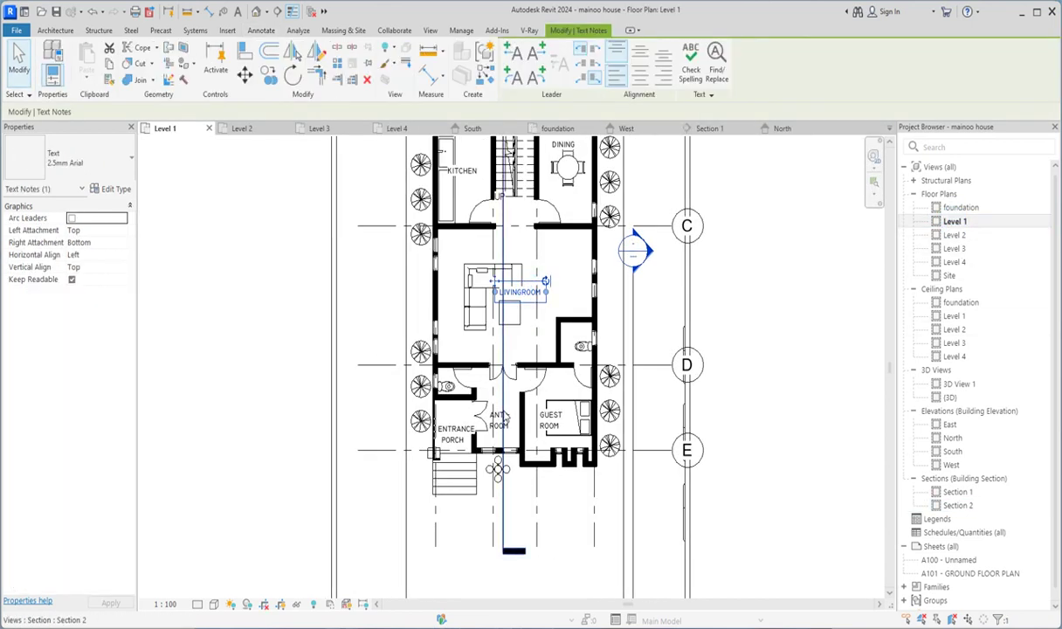
{"action": "scroll", "coordinate": [506, 419], "scroll_direction": "up", "scroll_amount": 2}
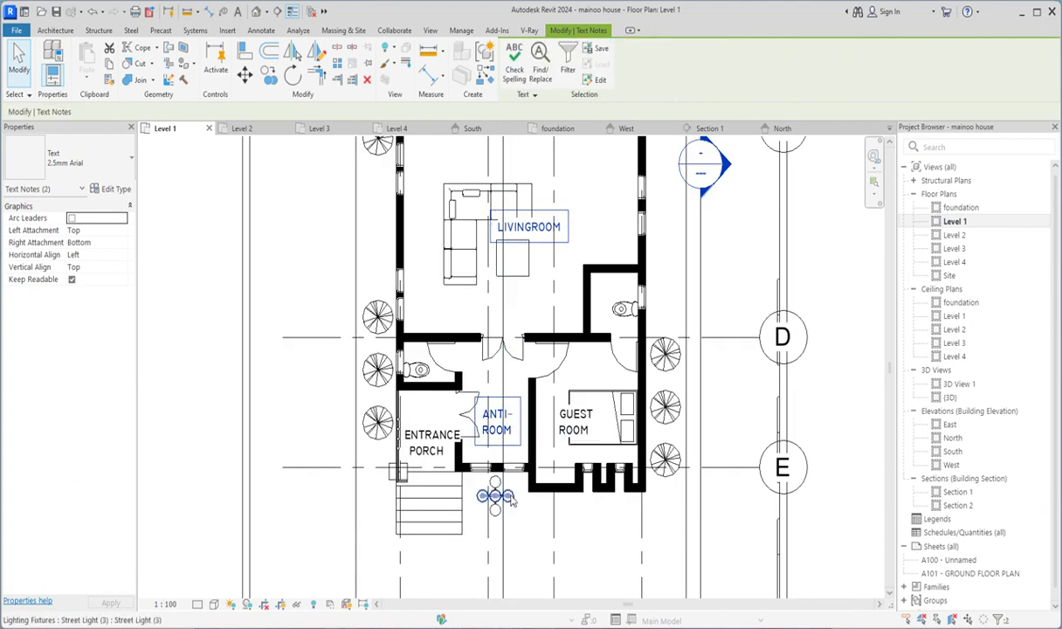
{"action": "left_click", "coordinate": [516, 418], "text": "ctrl"}
{"action": "scroll", "coordinate": [516, 418], "scroll_direction": "down", "scroll_amount": 2}
{"action": "scroll", "coordinate": [515, 417], "scroll_direction": "down", "scroll_amount": 1}
{"action": "scroll", "coordinate": [513, 417], "scroll_direction": "down", "scroll_amount": 2}
{"action": "scroll", "coordinate": [514, 417], "scroll_direction": "up", "scroll_amount": 2}
{"action": "scroll", "coordinate": [513, 417], "scroll_direction": "up", "scroll_amount": 2}
{"action": "left_click", "coordinate": [537, 216], "text": "ctrl"}
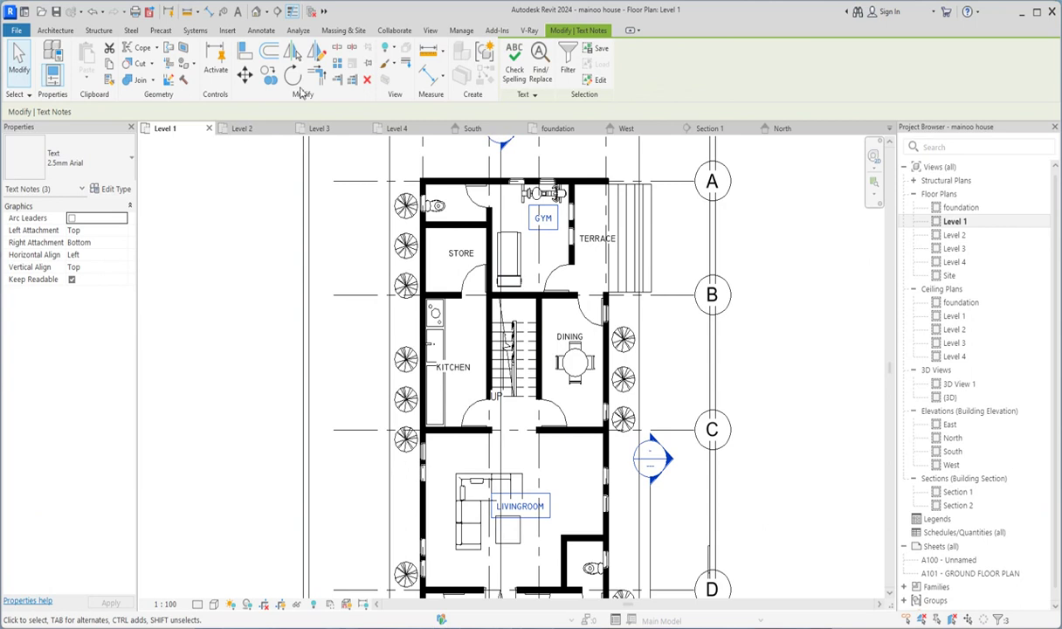
{"action": "left_click", "coordinate": [111, 70]}
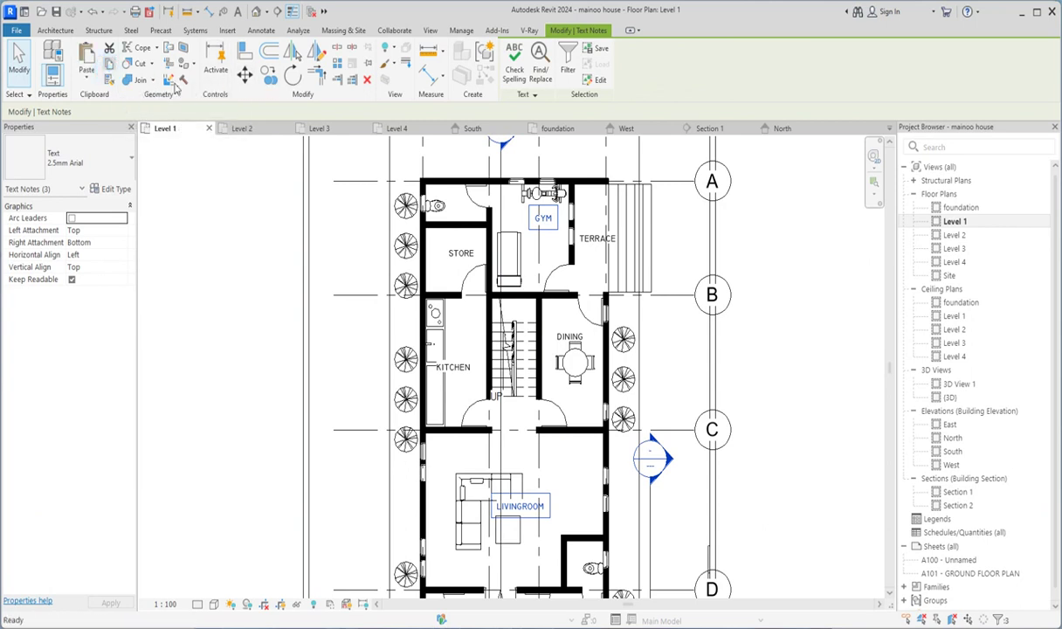
Paste the copied room-name notes into the Section 2 view.
{"action": "double_click", "coordinate": [957, 505]}
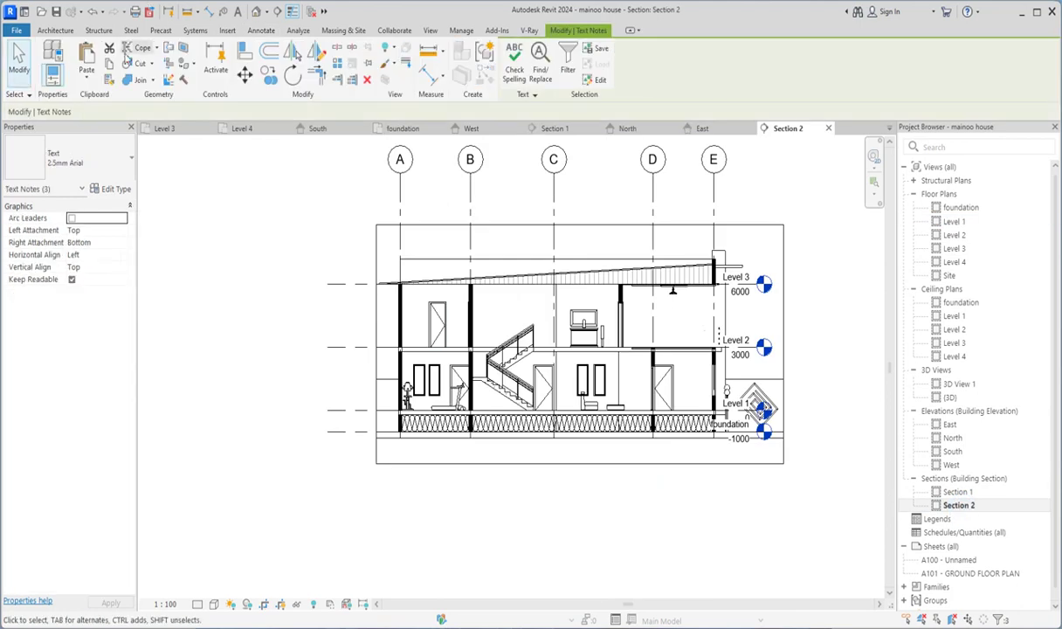
{"action": "left_click", "coordinate": [95, 83]}
{"action": "left_click", "coordinate": [114, 102]}
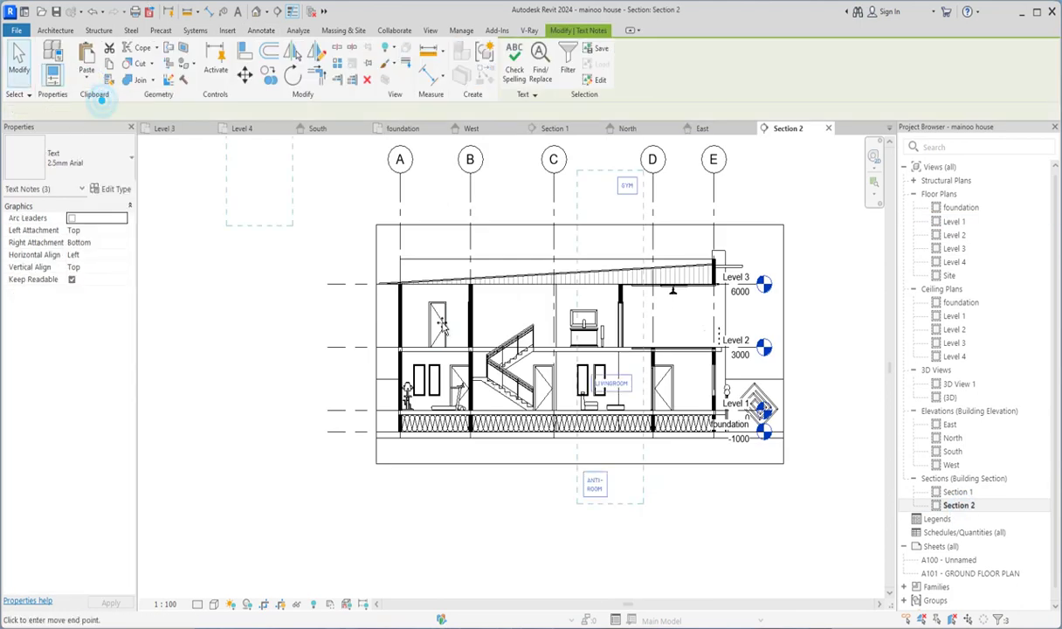
{"action": "left_click", "coordinate": [544, 467]}
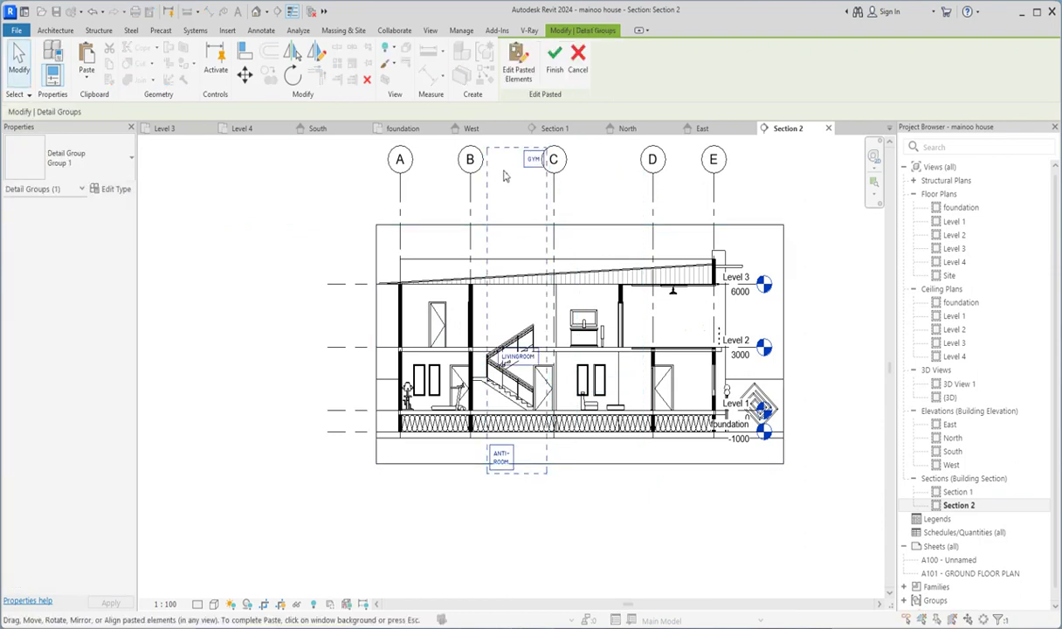
{"action": "left_click", "coordinate": [502, 218]}
Drag the GYM, LIVINGROOM and ANTI-ROOM notes into their ground-floor rooms.
{"action": "left_click_drag", "start_coordinate": [522, 165], "coordinate": [419, 374]}
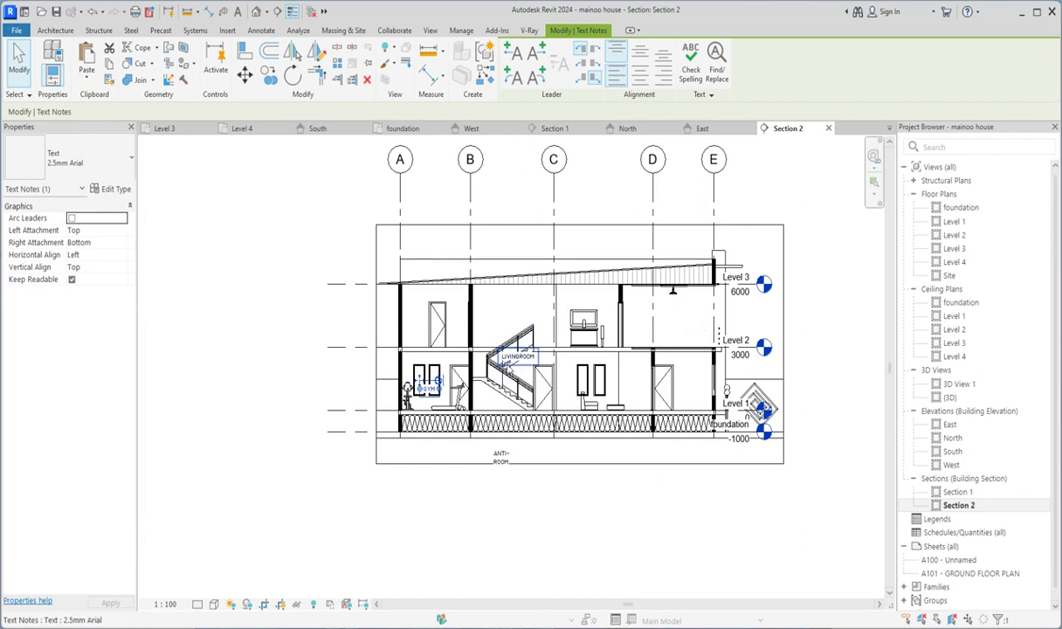
{"action": "left_click", "coordinate": [494, 346]}
{"action": "left_click_drag", "start_coordinate": [494, 346], "coordinate": [561, 374], "text": "ctrl"}
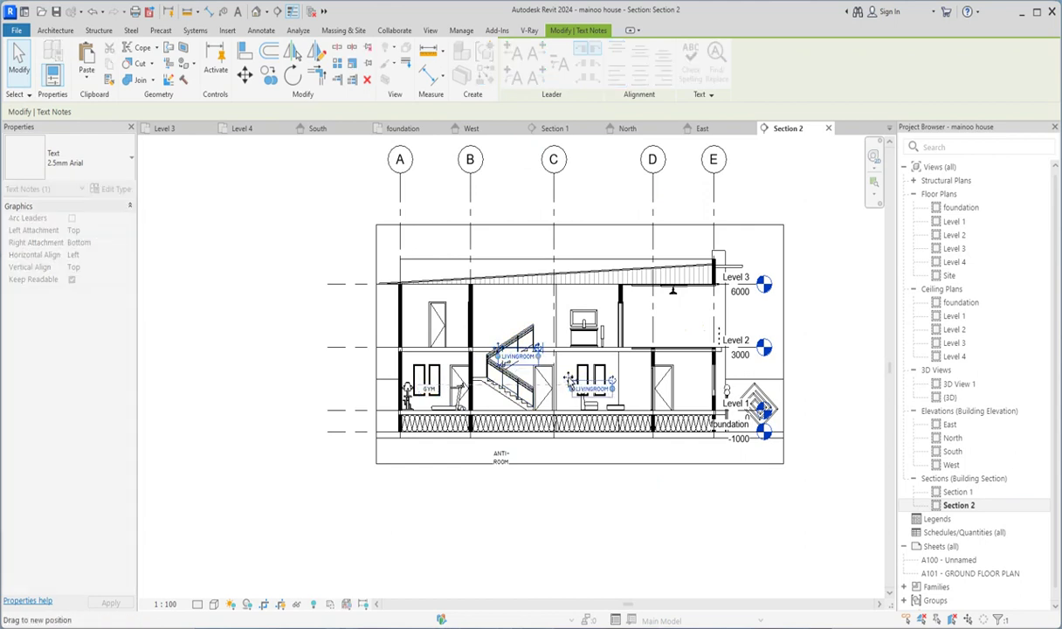
{"action": "left_click_drag", "start_coordinate": [496, 353], "coordinate": [570, 385]}
{"action": "mouse_move", "coordinate": [484, 452]}
{"action": "left_mouse_down"}
{"action": "mouse_move", "coordinate": [687, 397]}
{"action": "mouse_move", "coordinate": [673, 375]}
{"action": "left_mouse_up"}
{"action": "left_click", "coordinate": [682, 508]}
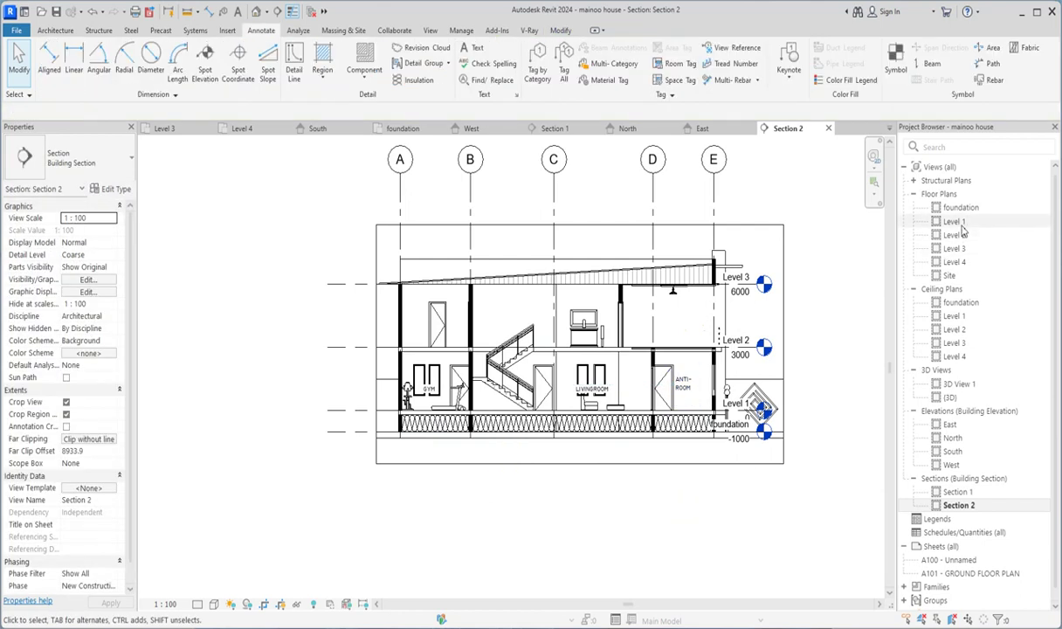
On the Level 2 plan, select and copy the OPEN BARCONY, FAMILY LOUNGE and MADAM ROOM notes.
{"action": "double_click", "coordinate": [954, 235]}
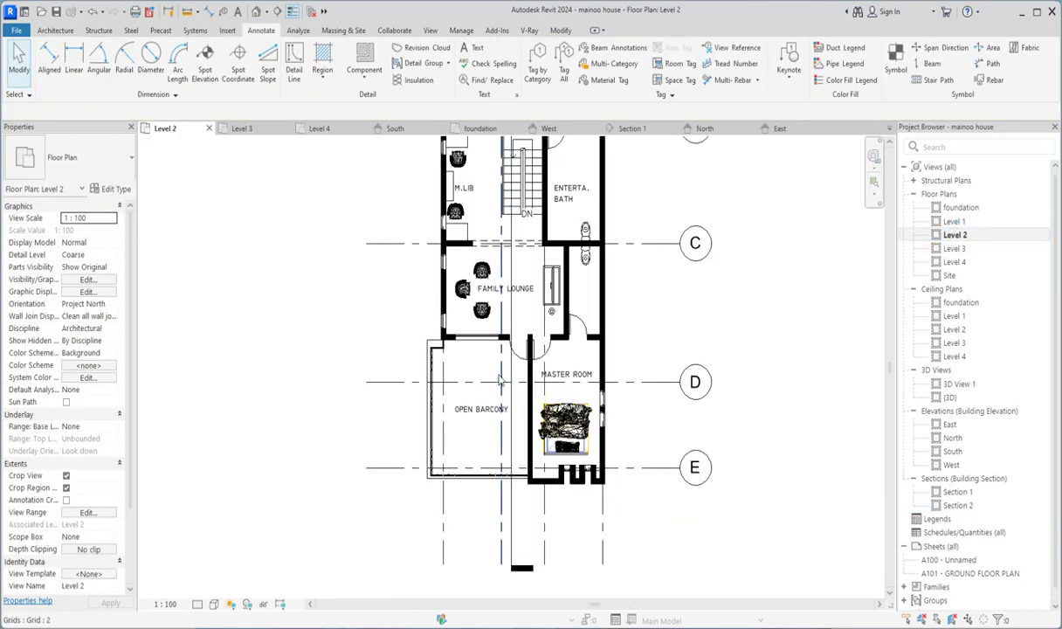
{"action": "left_click", "coordinate": [480, 409]}
{"action": "left_click", "coordinate": [524, 297], "text": "ctrl"}
{"action": "scroll", "coordinate": [525, 298], "scroll_direction": "down", "scroll_amount": 2}
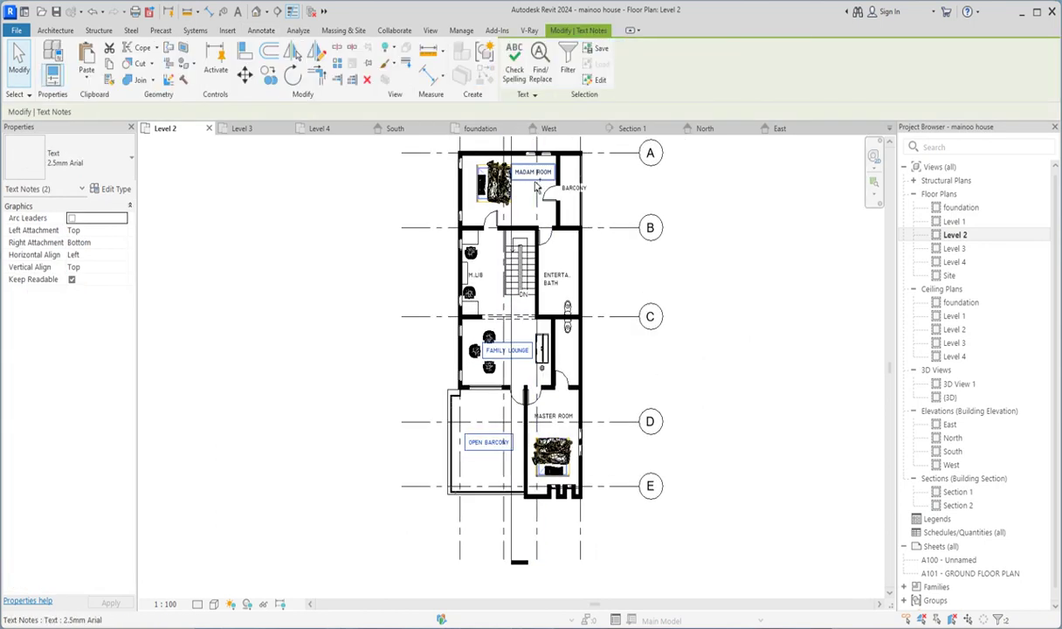
{"action": "left_click", "coordinate": [535, 185], "text": "ctrl"}
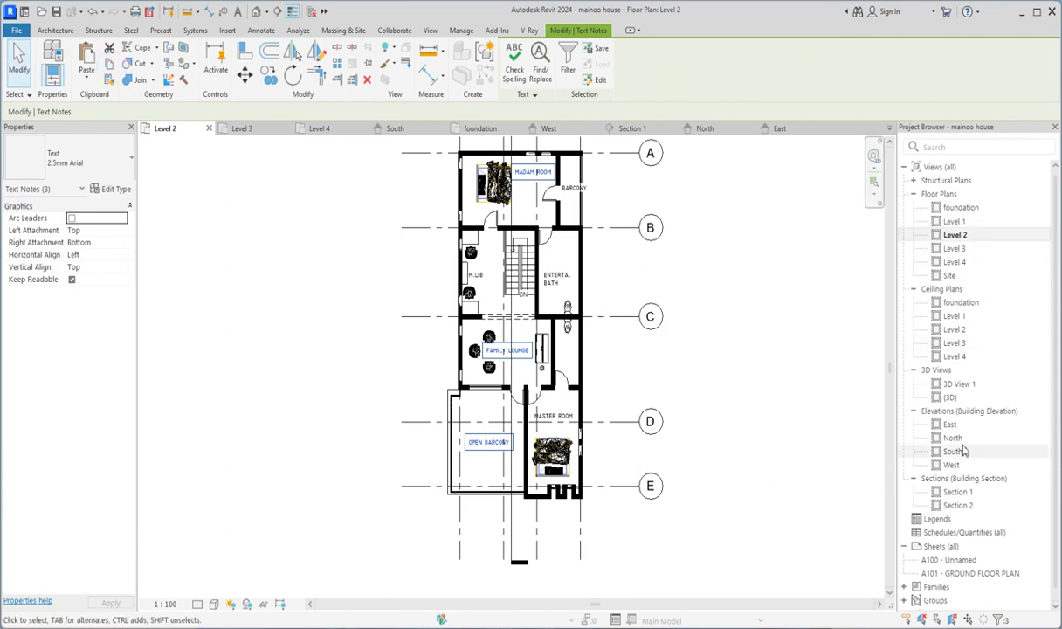
{"action": "left_click", "coordinate": [960, 509]}
Paste the copied Level 2 room-name notes into Section 2.
{"action": "double_click", "coordinate": [963, 513]}
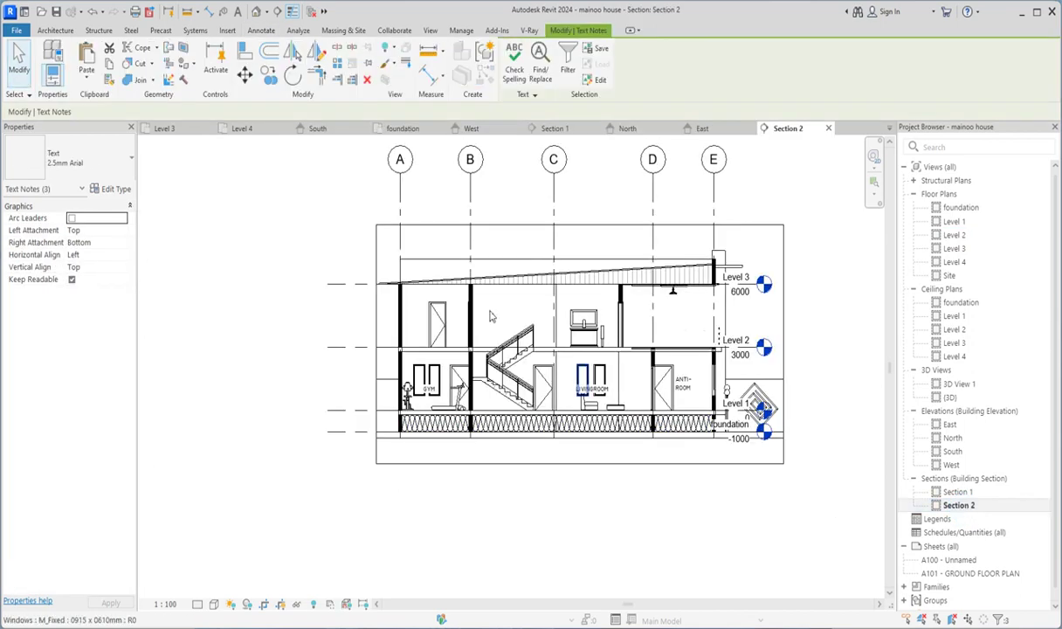
{"action": "left_click", "coordinate": [87, 56]}
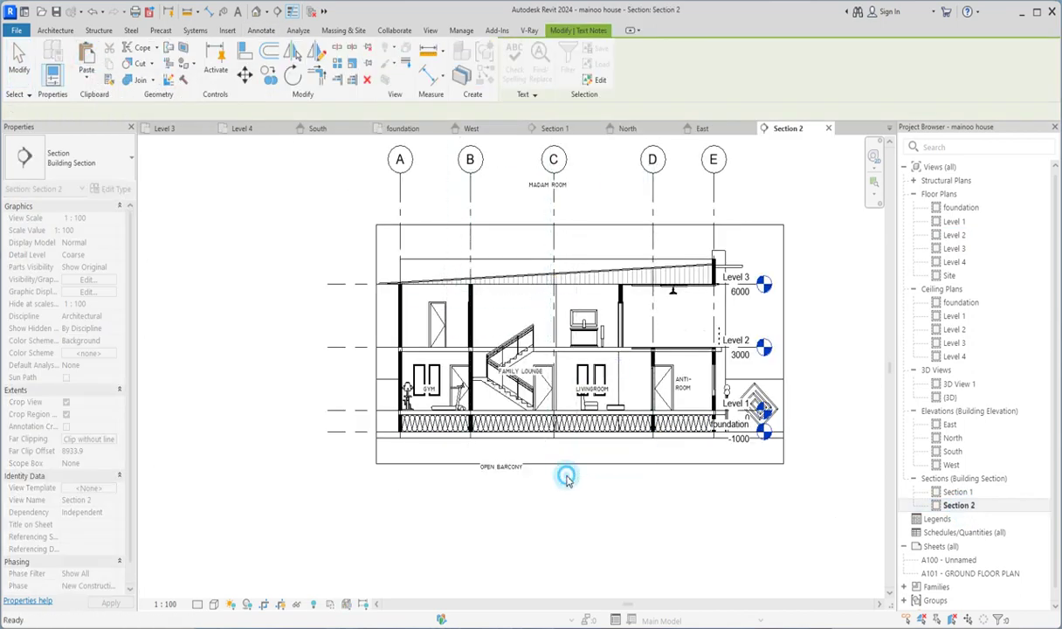
{"action": "left_click", "coordinate": [465, 339]}
{"action": "scroll", "coordinate": [526, 407], "scroll_direction": "up", "scroll_amount": 2}
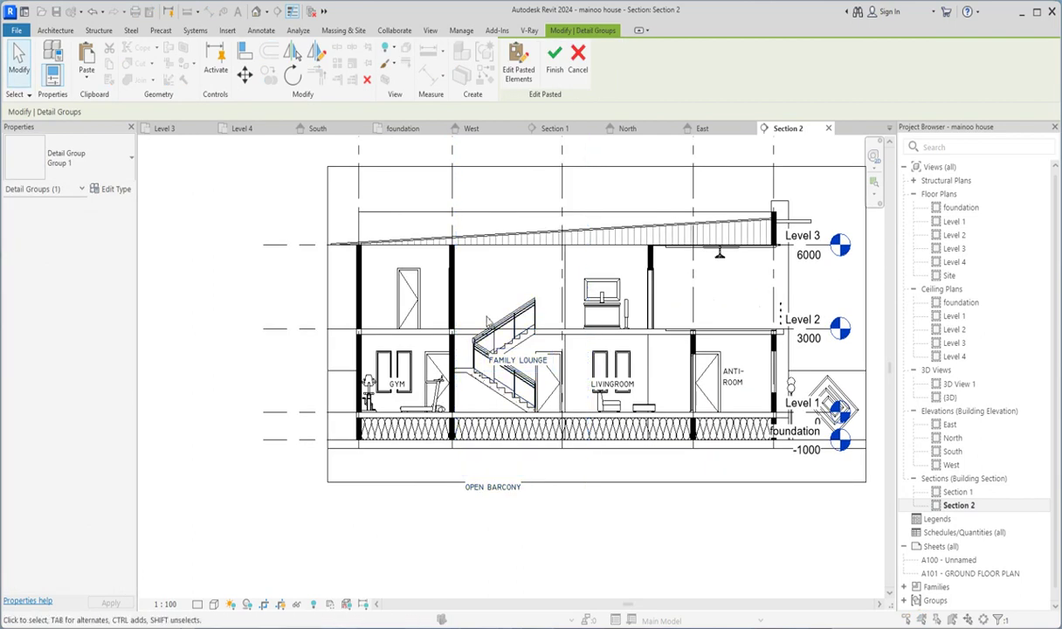
{"action": "left_click", "coordinate": [554, 61]}
Move the FAMILY LOUNGE, MADAM ROOM and OPEN BARCONY notes into their upper-floor rooms.
{"action": "left_click", "coordinate": [506, 365]}
{"action": "left_click_drag", "start_coordinate": [485, 349], "coordinate": [577, 298]}
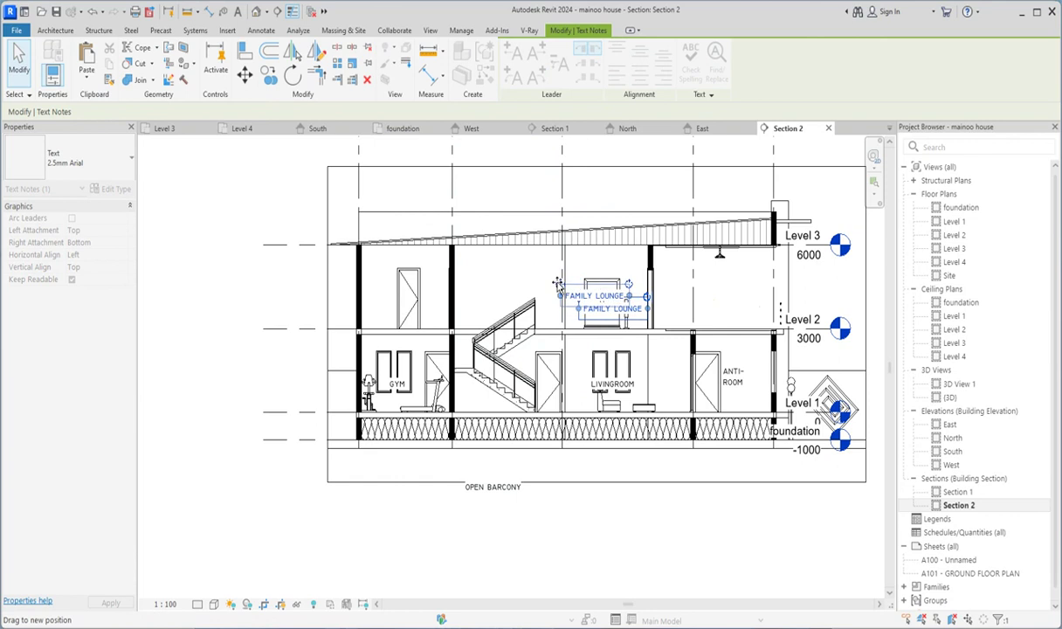
{"action": "left_click_drag", "start_coordinate": [577, 297], "coordinate": [558, 285]}
{"action": "scroll", "coordinate": [542, 213], "scroll_direction": "down", "scroll_amount": 2}
{"action": "left_click", "coordinate": [546, 177]}
{"action": "left_click_drag", "start_coordinate": [527, 174], "coordinate": [427, 302]}
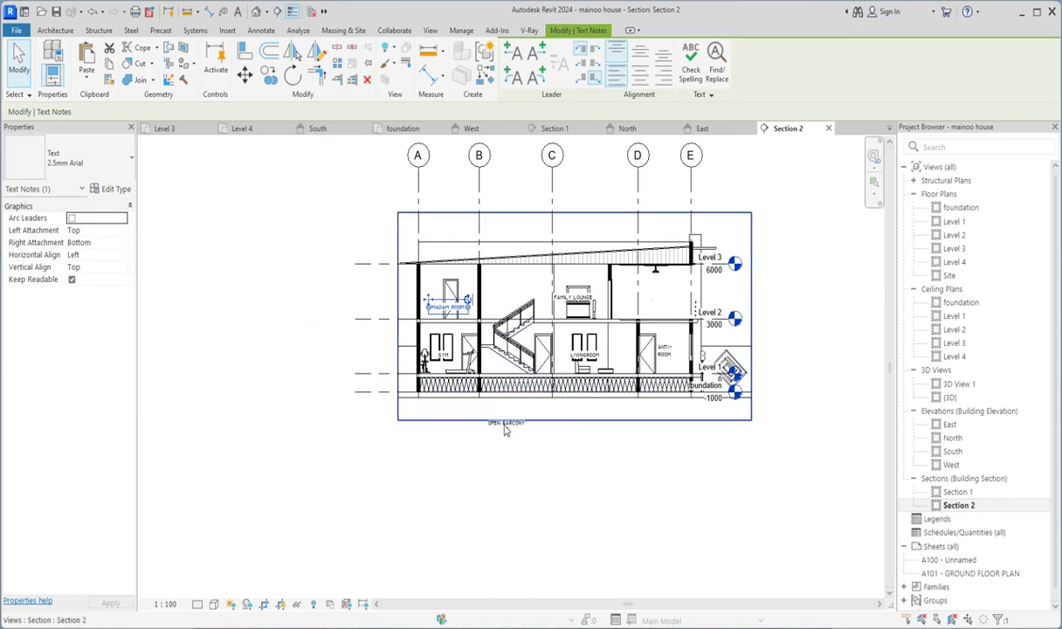
{"action": "mouse_move", "coordinate": [487, 422]}
{"action": "left_mouse_down"}
{"action": "mouse_move", "coordinate": [627, 288]}
{"action": "mouse_move", "coordinate": [638, 300]}
{"action": "left_mouse_up"}
{"action": "scroll", "coordinate": [799, 449], "scroll_direction": "up", "scroll_amount": 2}
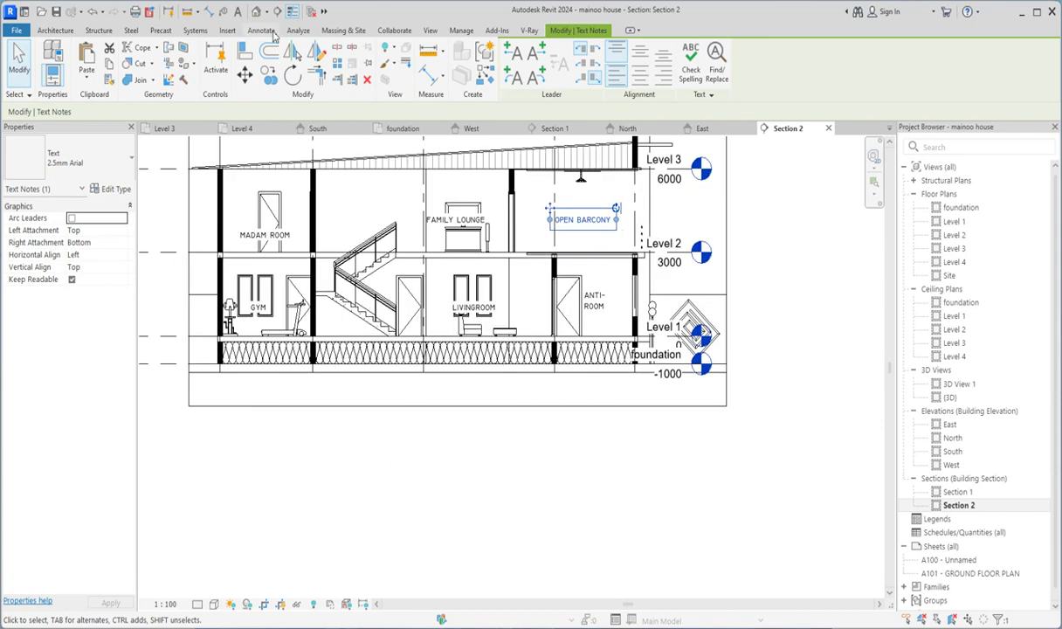
Draw a vertical detail line from the railing endpoint down to the floor line.
{"action": "left_click", "coordinate": [261, 32]}
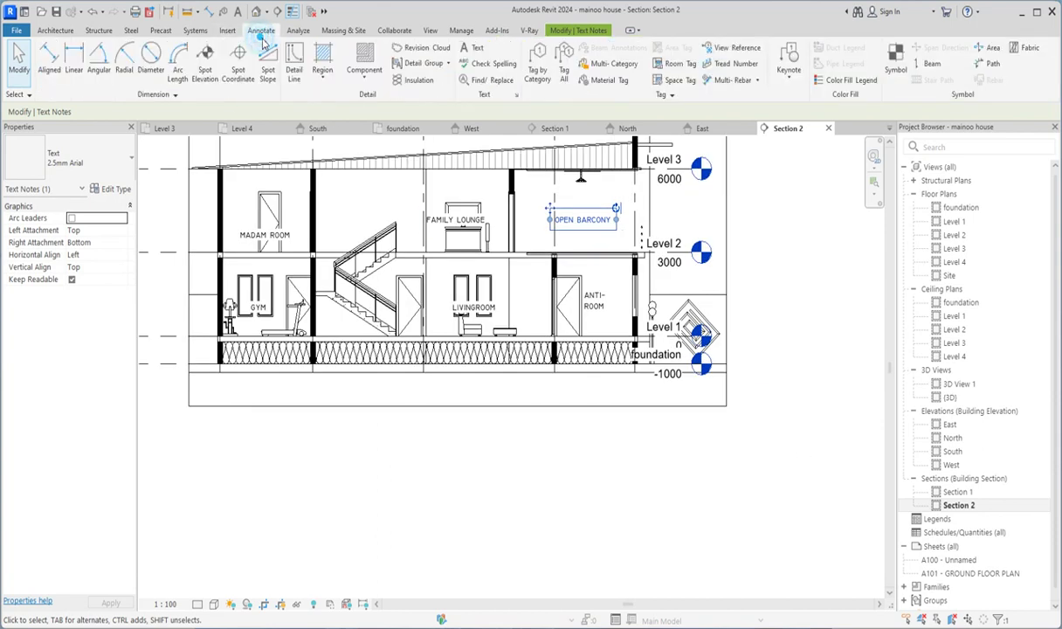
{"action": "left_click", "coordinate": [296, 75]}
{"action": "scroll", "coordinate": [655, 233], "scroll_direction": "up", "scroll_amount": 2}
{"action": "scroll", "coordinate": [655, 234], "scroll_direction": "up", "scroll_amount": 2}
{"action": "scroll", "coordinate": [655, 234], "scroll_direction": "up", "scroll_amount": 2}
{"action": "scroll", "coordinate": [655, 229], "scroll_direction": "up", "scroll_amount": 1}
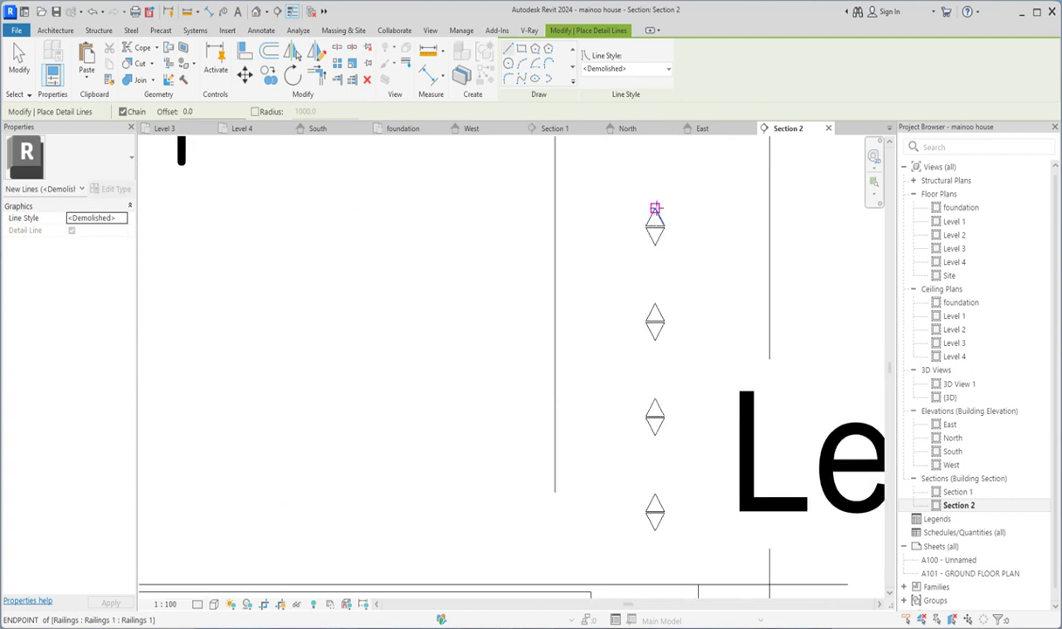
{"action": "scroll", "coordinate": [654, 214], "scroll_direction": "up", "scroll_amount": 2}
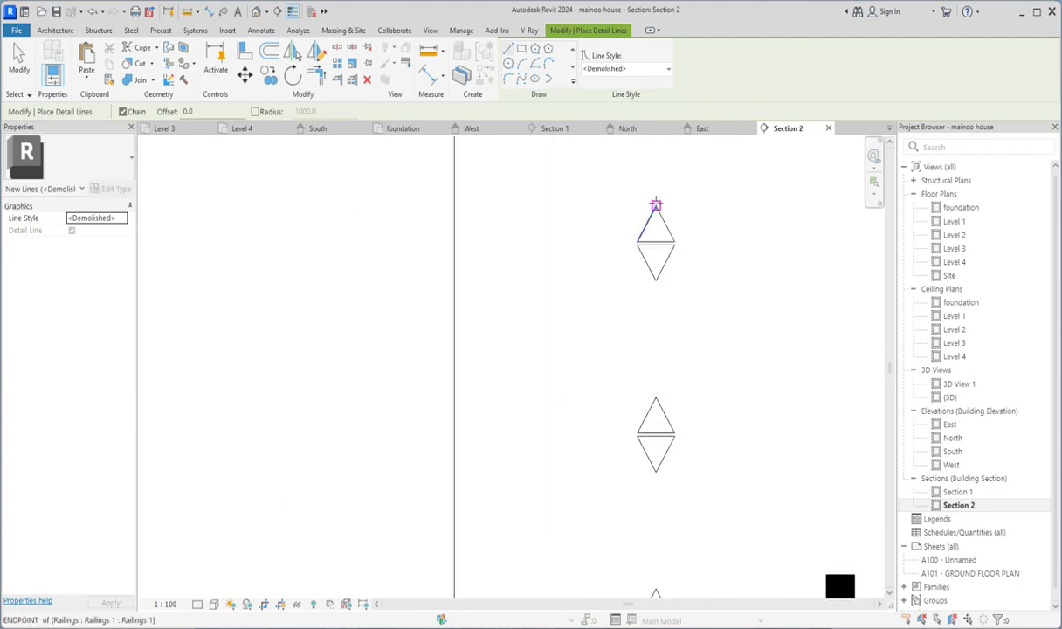
{"action": "left_click", "coordinate": [656, 208]}
{"action": "scroll", "coordinate": [657, 288], "scroll_direction": "down", "scroll_amount": 4}
{"action": "scroll", "coordinate": [665, 458], "scroll_direction": "down", "scroll_amount": 2}
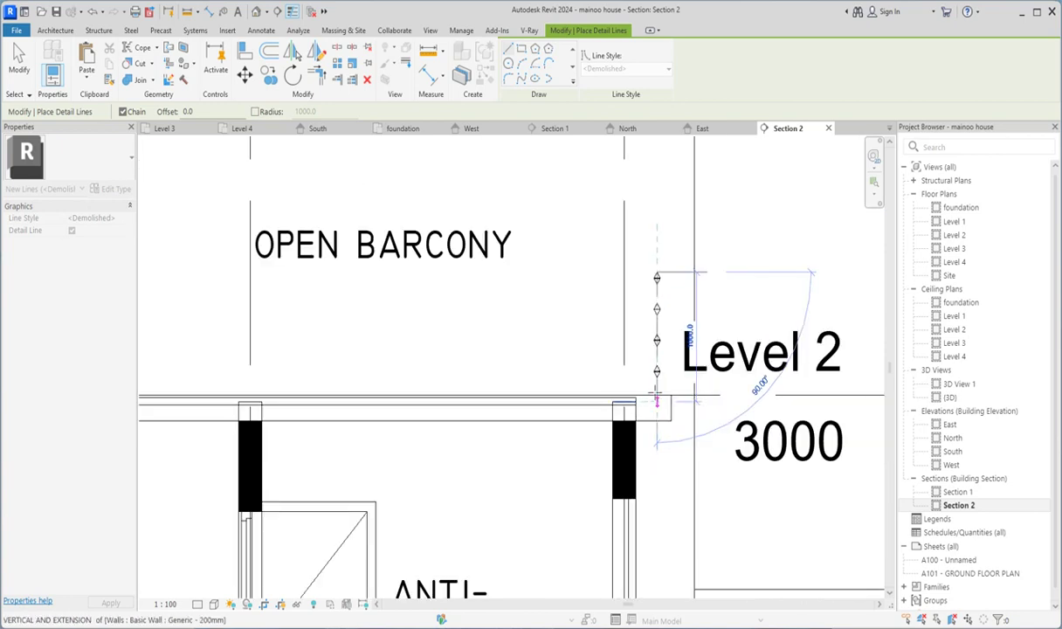
{"action": "scroll", "coordinate": [656, 398], "scroll_direction": "up", "scroll_amount": 2}
{"action": "scroll", "coordinate": [655, 385], "scroll_direction": "up", "scroll_amount": 2}
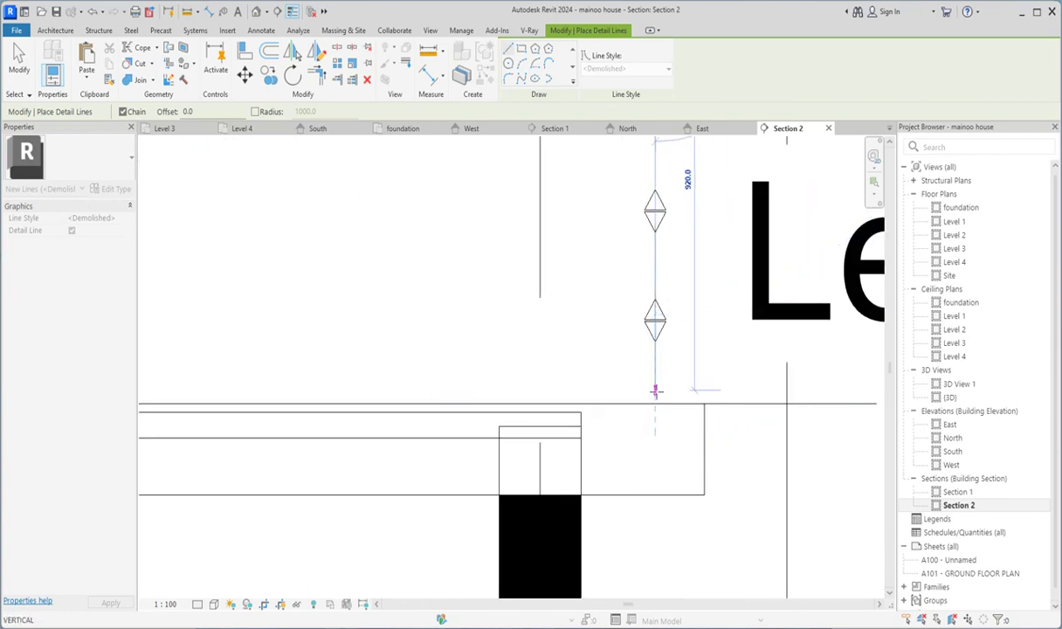
{"action": "left_click", "coordinate": [655, 403]}
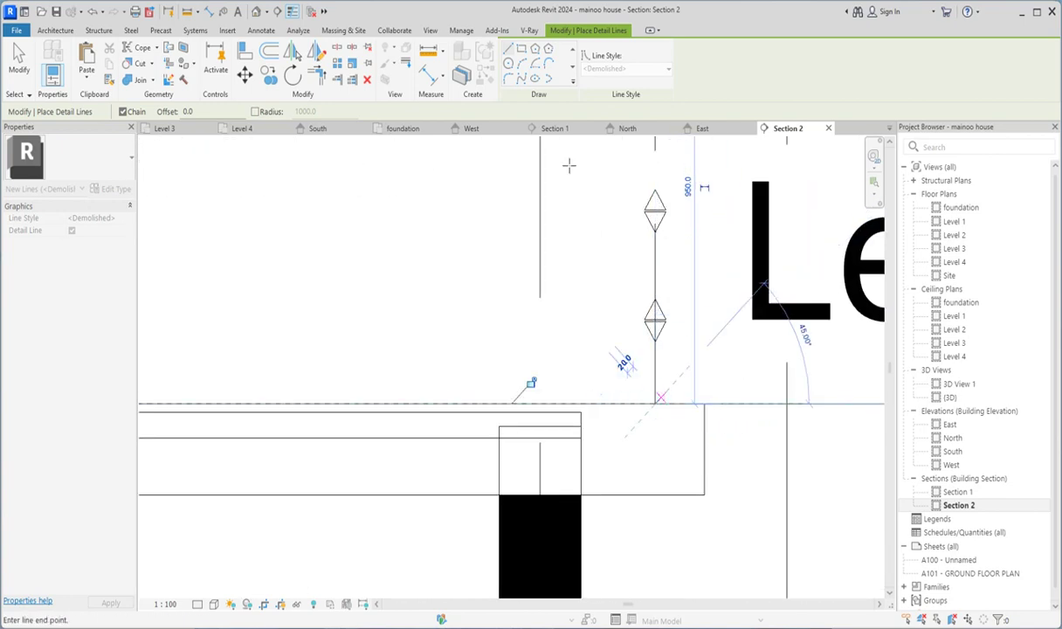
{"action": "scroll", "coordinate": [675, 408], "scroll_direction": "up", "scroll_amount": 2}
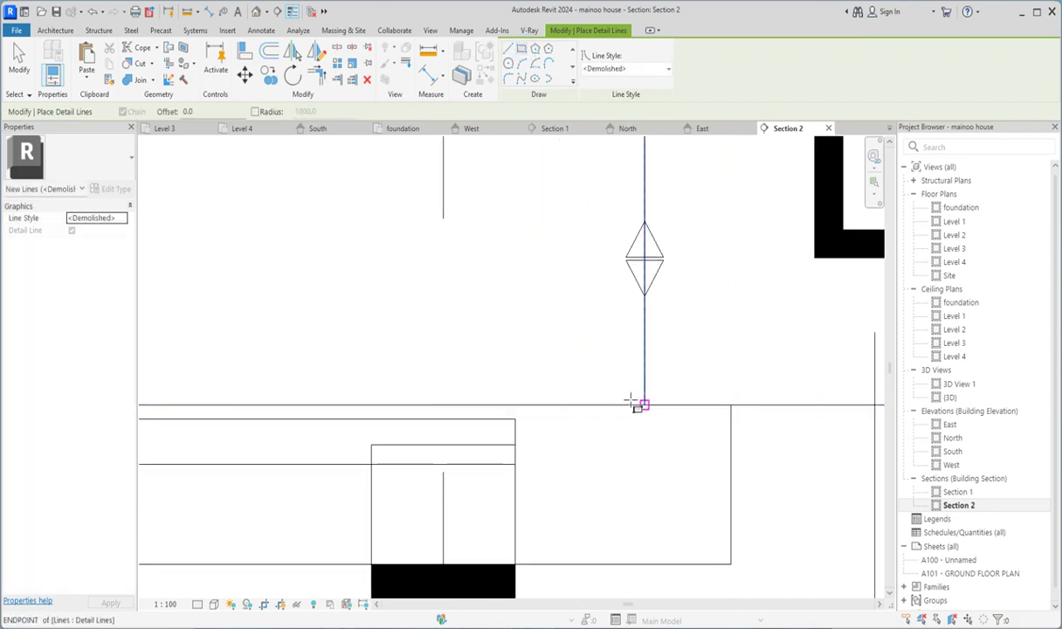
{"action": "left_click", "coordinate": [617, 400]}
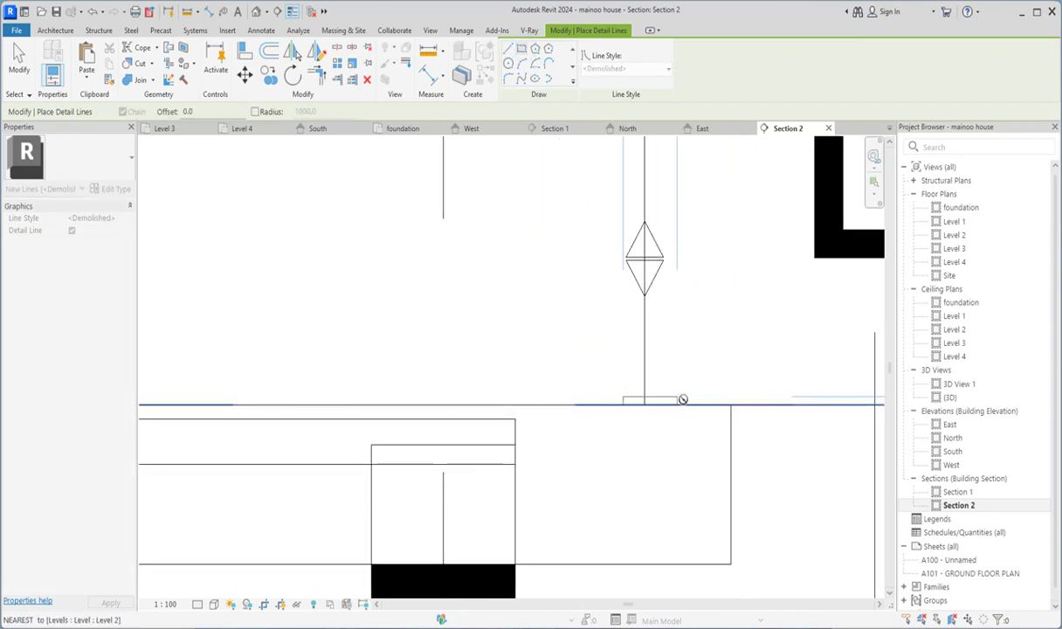
{"action": "left_click", "coordinate": [675, 400]}
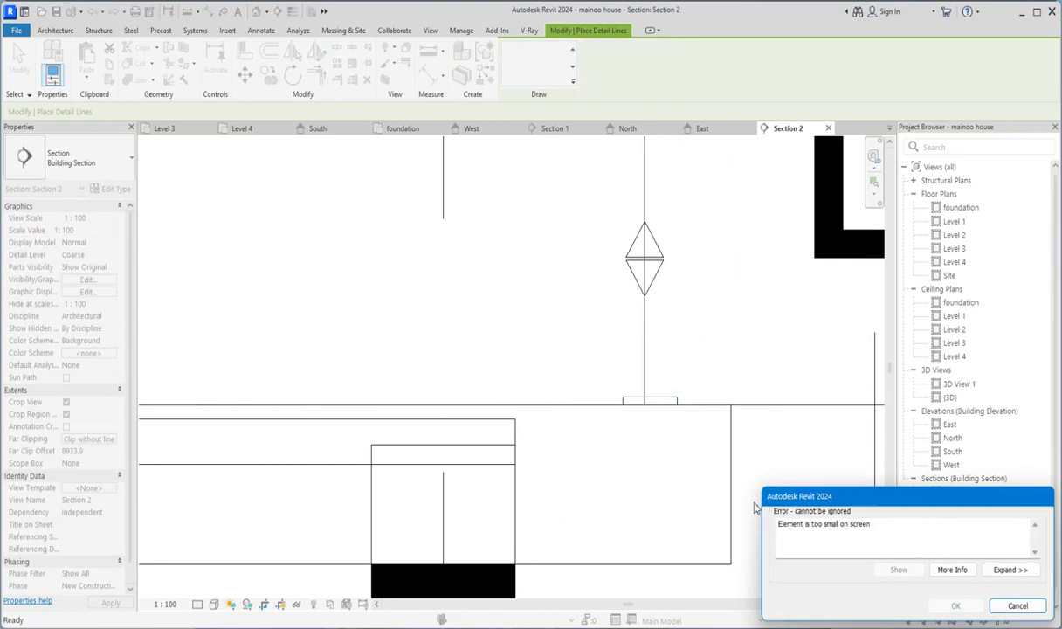
{"action": "left_click", "coordinate": [1039, 606]}
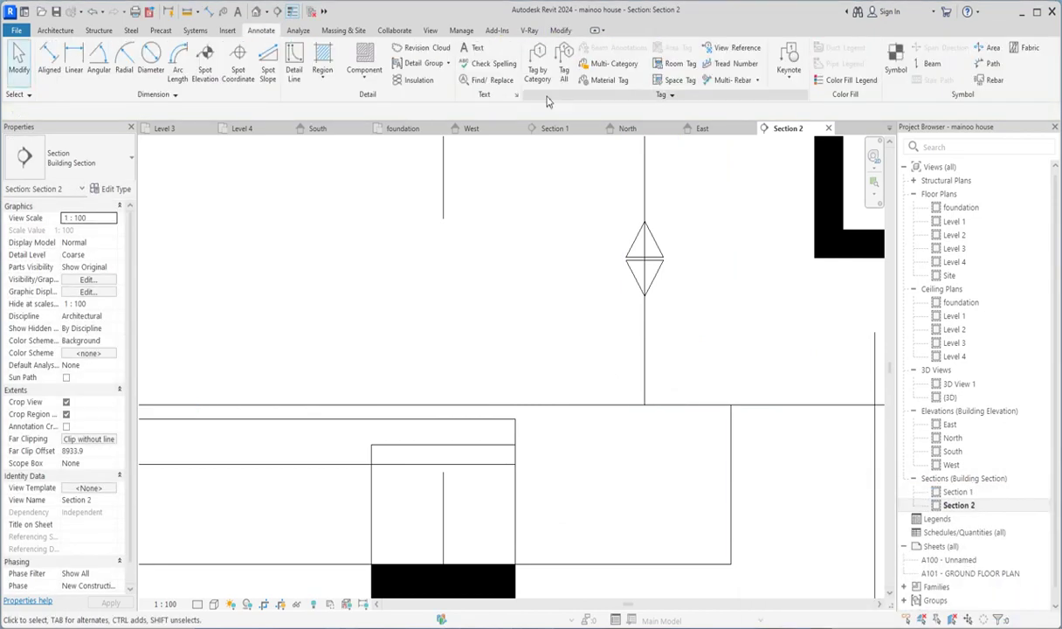
Draw a detail-line rectangle along the floor line at the balcony edge.
{"action": "left_click", "coordinate": [294, 54]}
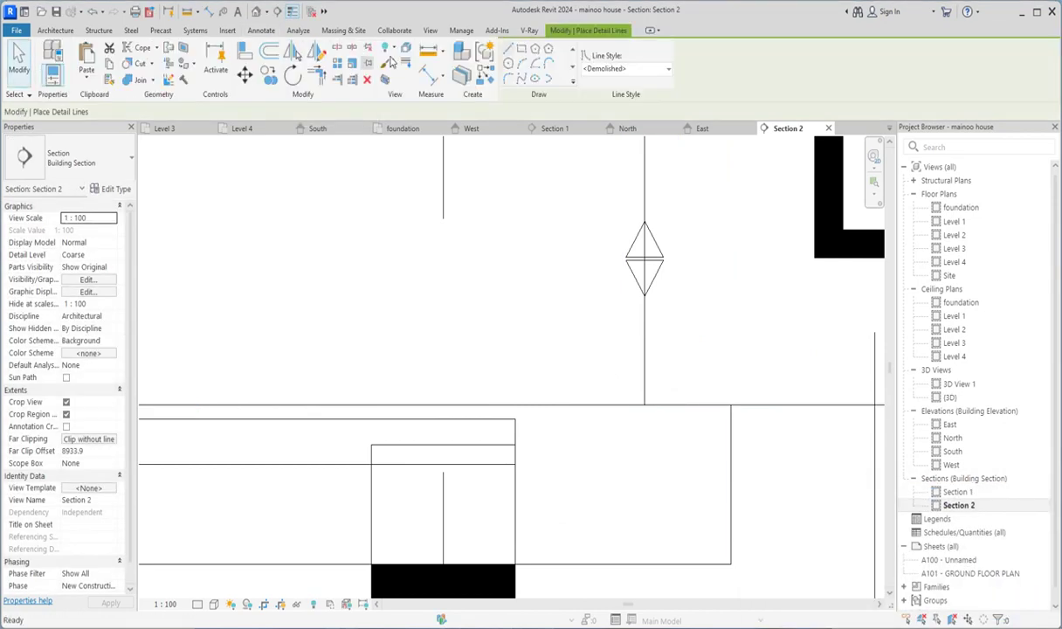
{"action": "left_click", "coordinate": [521, 49]}
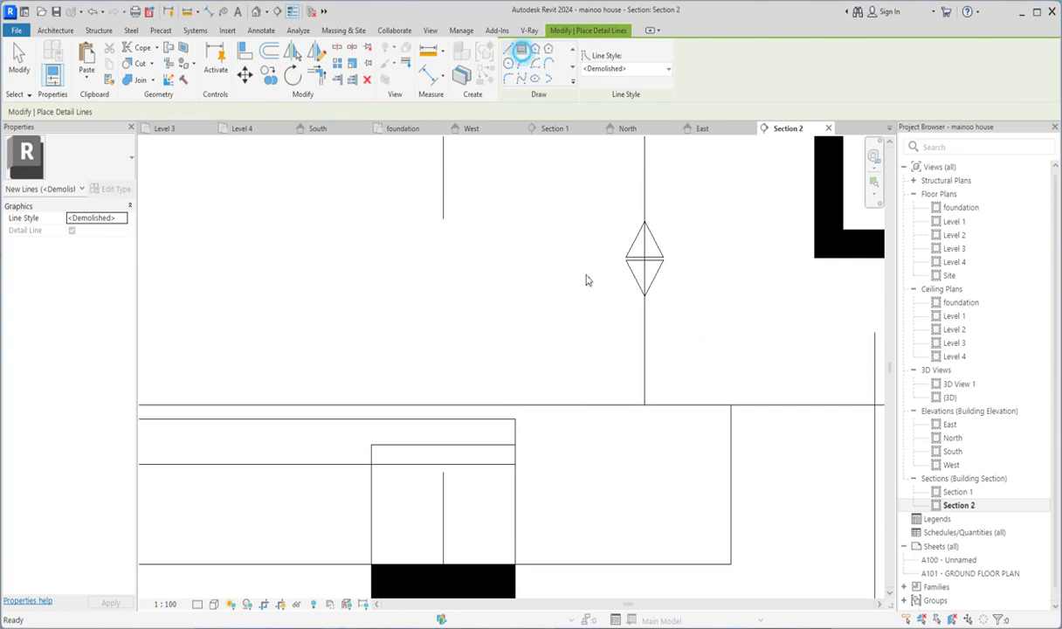
{"action": "left_click", "coordinate": [581, 404]}
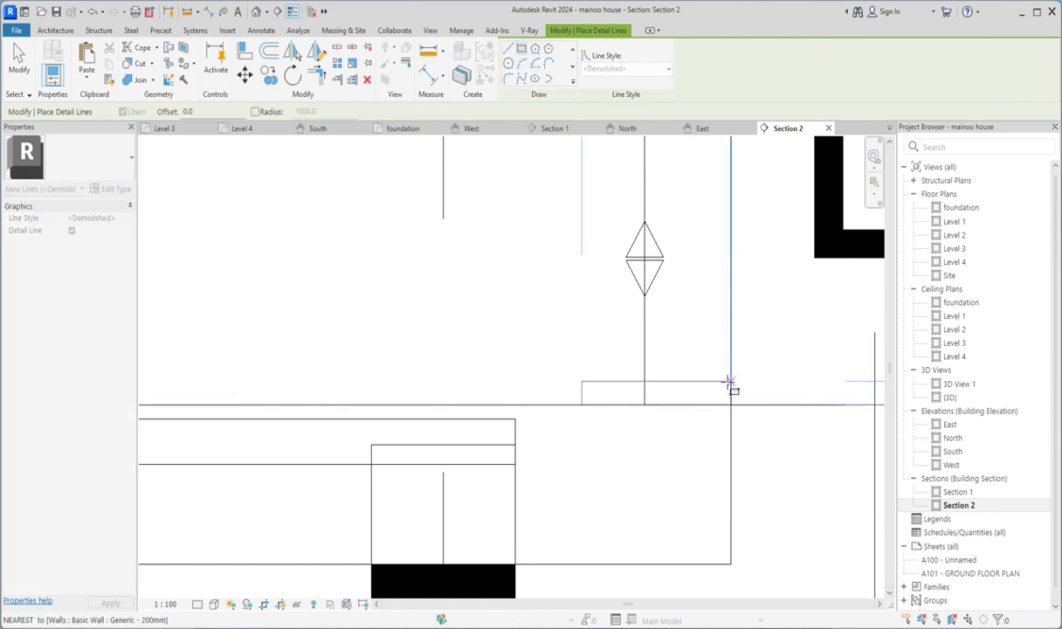
{"action": "left_click", "coordinate": [723, 381]}
{"action": "scroll", "coordinate": [642, 449], "scroll_direction": "down", "scroll_amount": 3}
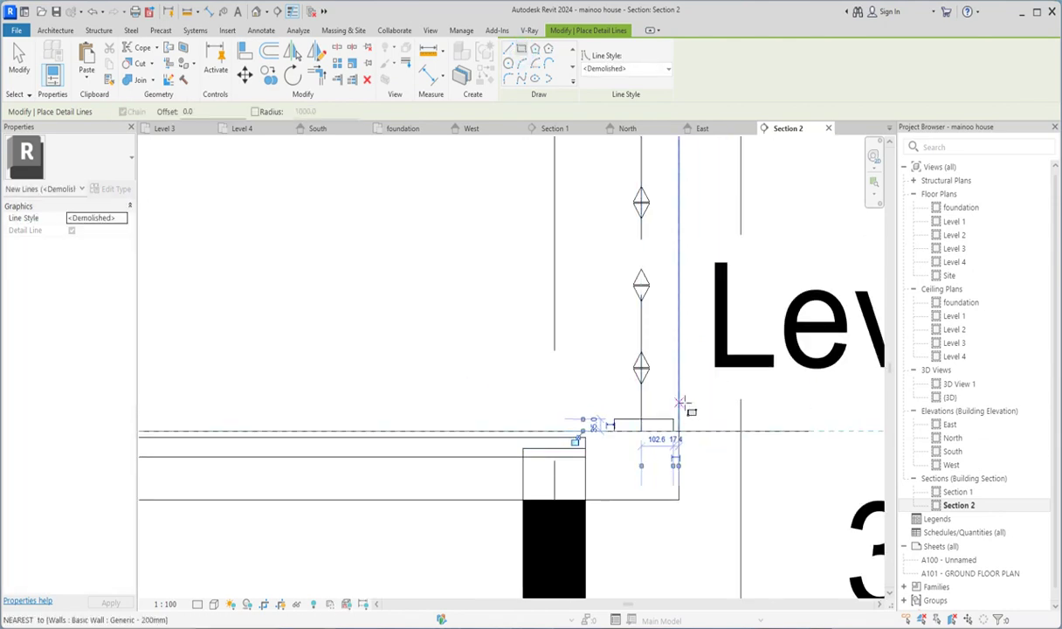
{"action": "key", "text": "Escape"}
{"action": "key", "text": "Escape"}
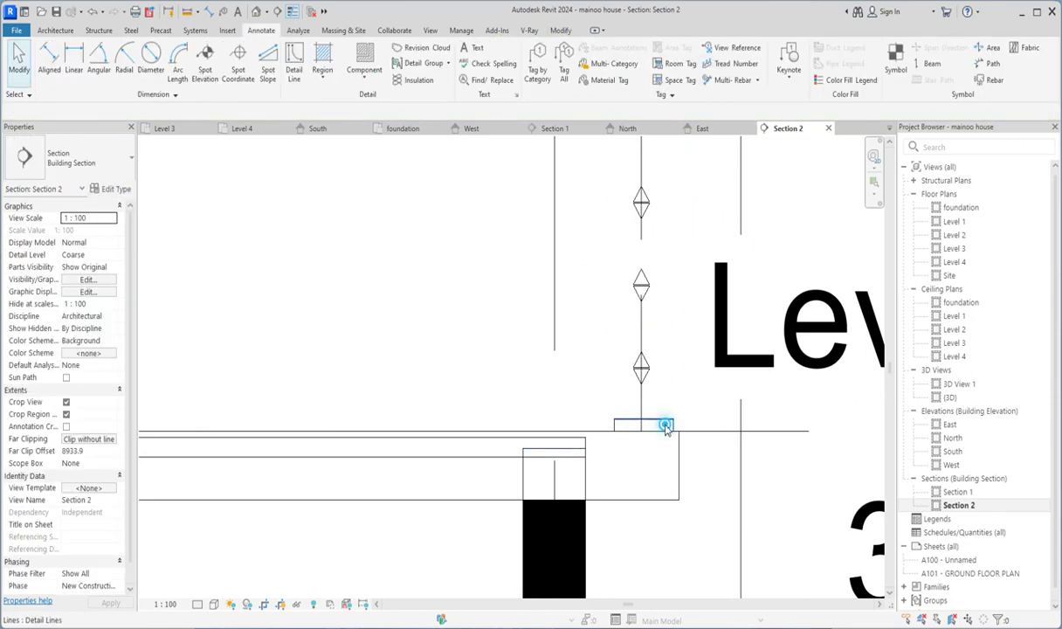
Nudge the small balcony-edge detail line down onto the floor edge.
{"action": "left_click", "coordinate": [665, 427]}
{"action": "scroll", "coordinate": [665, 427], "scroll_direction": "up", "scroll_amount": 2}
{"action": "left_click_drag", "start_coordinate": [665, 428], "coordinate": [674, 442]}
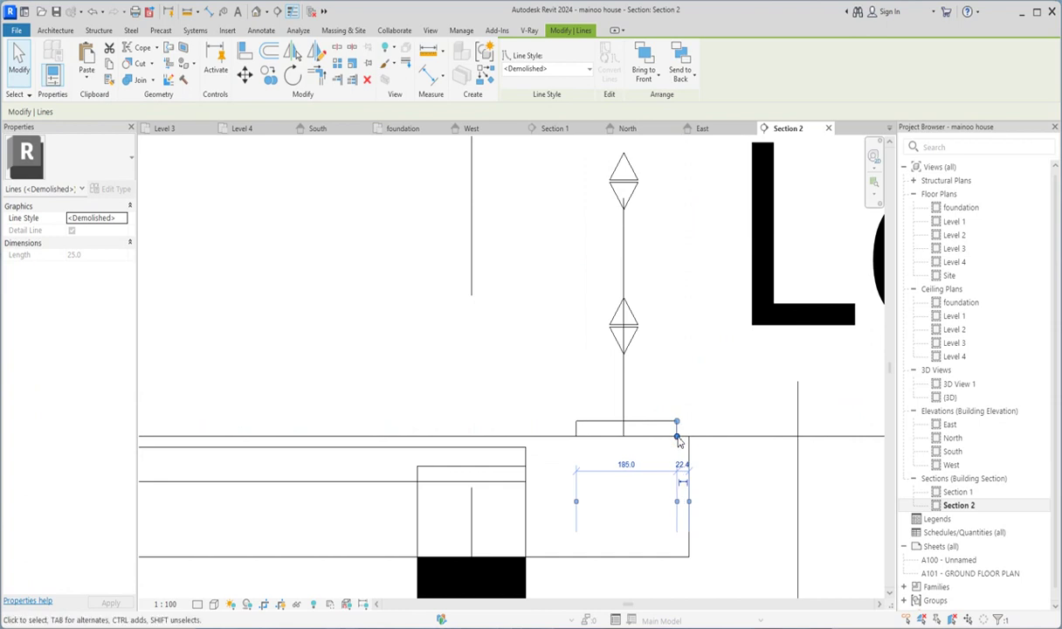
{"action": "left_click", "coordinate": [688, 377]}
{"action": "scroll", "coordinate": [616, 402], "scroll_direction": "down", "scroll_amount": 2}
{"action": "scroll", "coordinate": [617, 402], "scroll_direction": "down", "scroll_amount": 2}
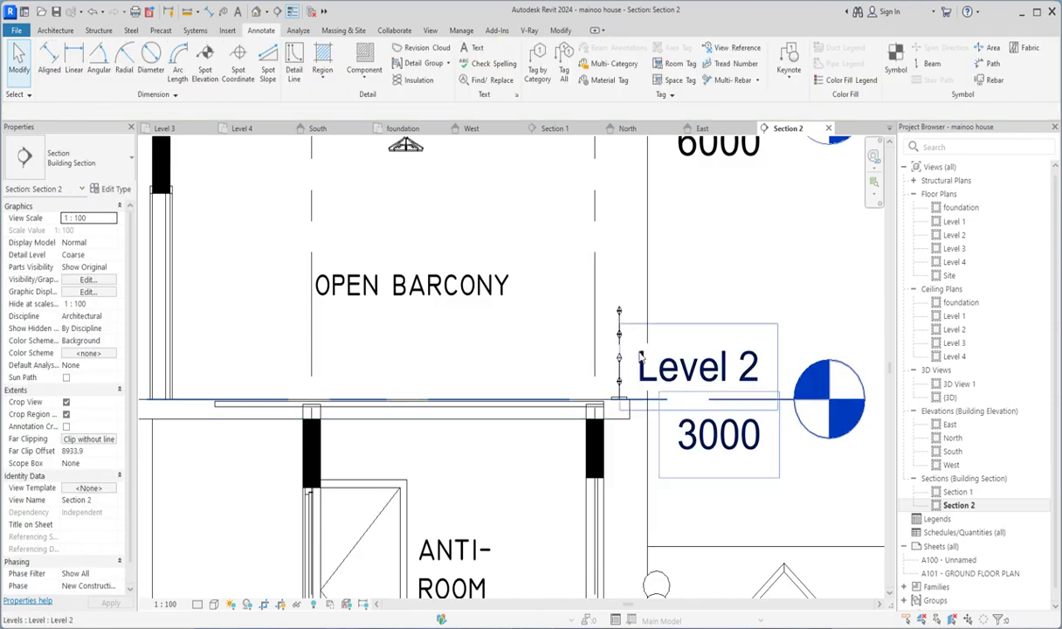
{"action": "scroll", "coordinate": [611, 288], "scroll_direction": "up", "scroll_amount": 2}
Drag the Level 2 level head further to the right.
{"action": "left_click", "coordinate": [601, 220]}
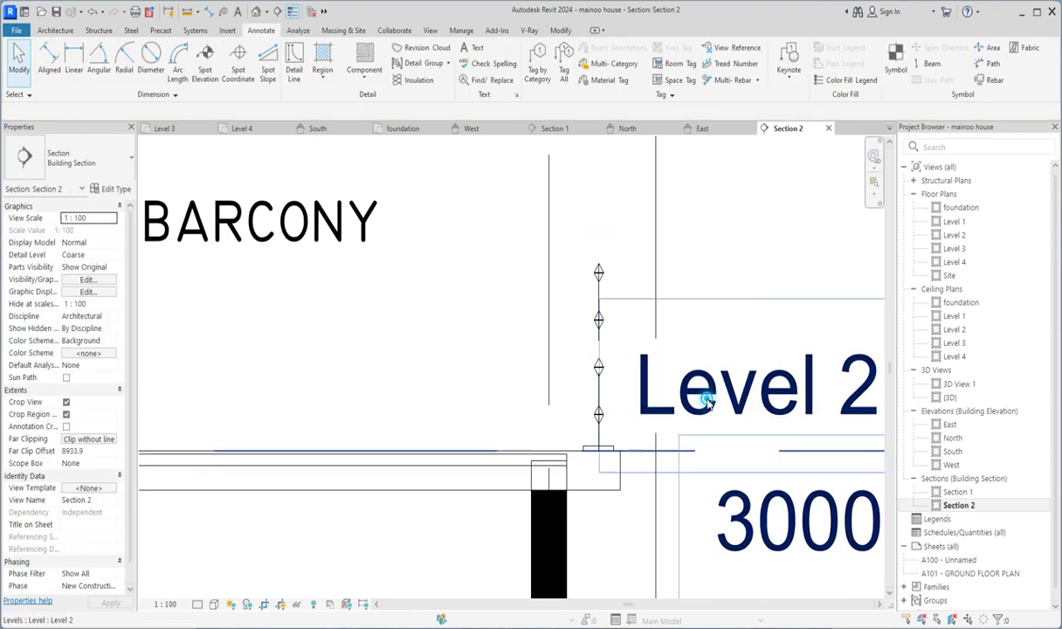
{"action": "left_click", "coordinate": [655, 385]}
{"action": "scroll", "coordinate": [635, 390], "scroll_direction": "down", "scroll_amount": 2}
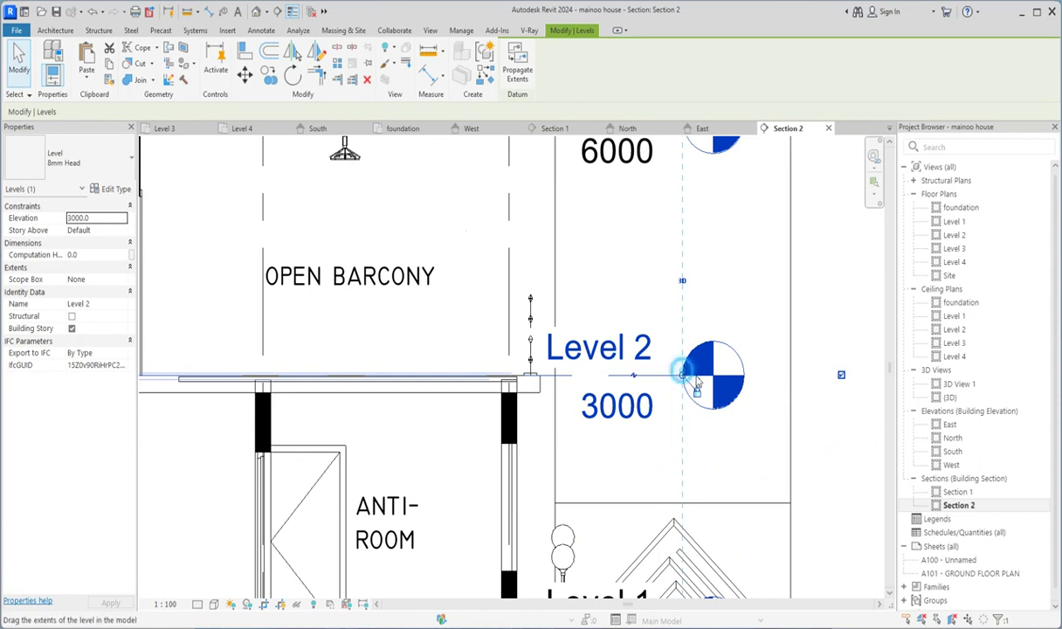
{"action": "left_click_drag", "start_coordinate": [696, 382], "coordinate": [721, 381]}
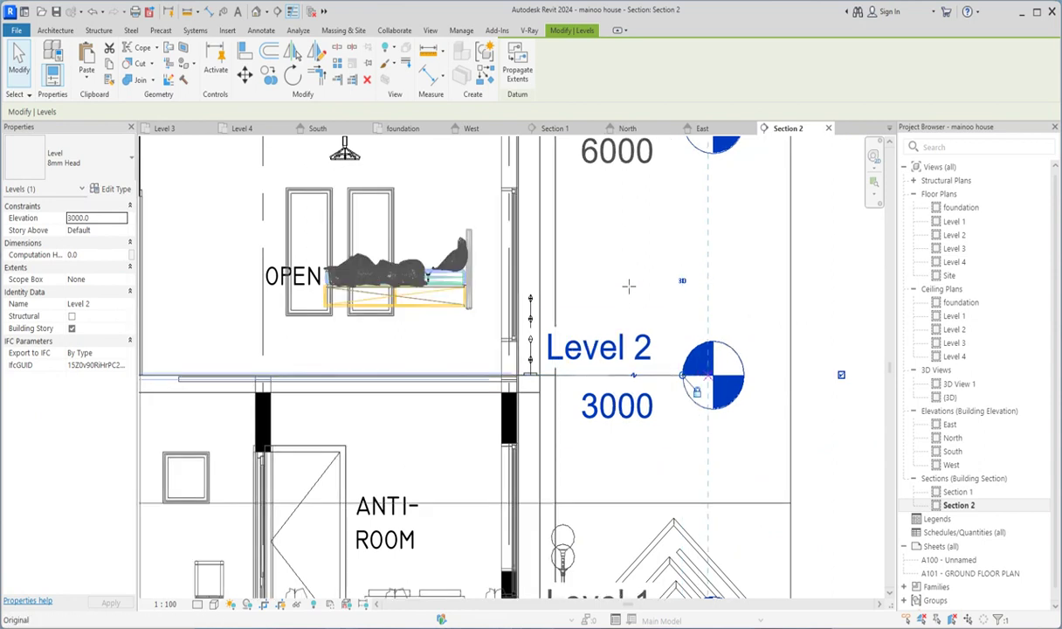
Zoom to fit with ZF, hide the toposolid in view, and turn off the crop region.
{"action": "left_click", "coordinate": [751, 285]}
{"action": "key", "text": "z"}
{"action": "key", "text": "f"}
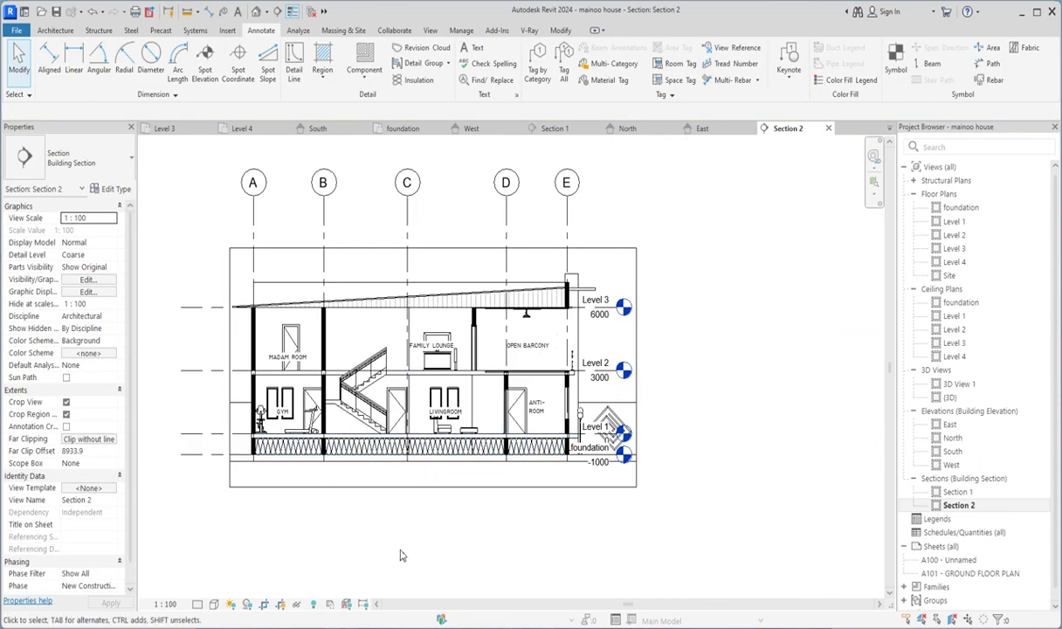
{"action": "scroll", "coordinate": [400, 542], "scroll_direction": "up", "scroll_amount": 2}
{"action": "scroll", "coordinate": [561, 438], "scroll_direction": "up", "scroll_amount": 2}
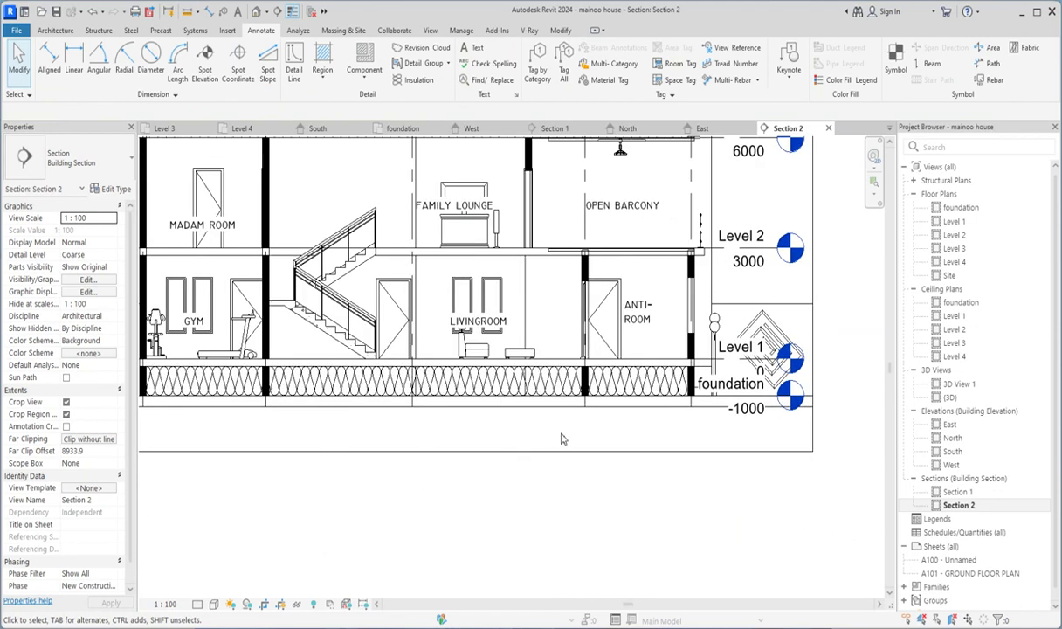
{"action": "left_click", "coordinate": [602, 403]}
{"action": "right_click", "coordinate": [602, 403]}
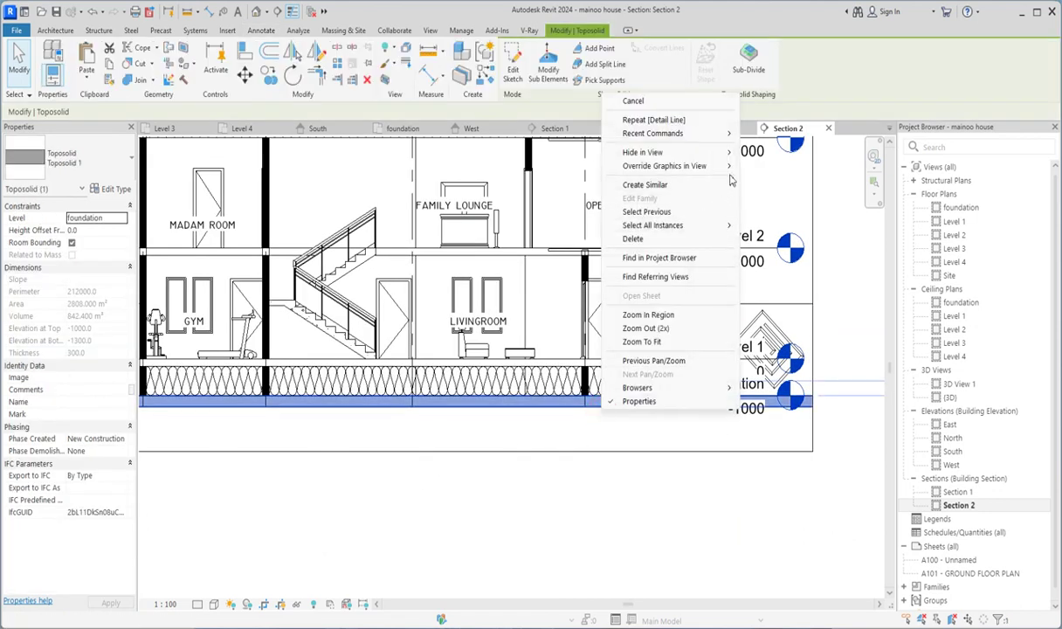
{"action": "mouse_move", "coordinate": [643, 152]}
{"action": "left_click", "coordinate": [777, 150]}
{"action": "scroll", "coordinate": [576, 532], "scroll_direction": "down", "scroll_amount": 4}
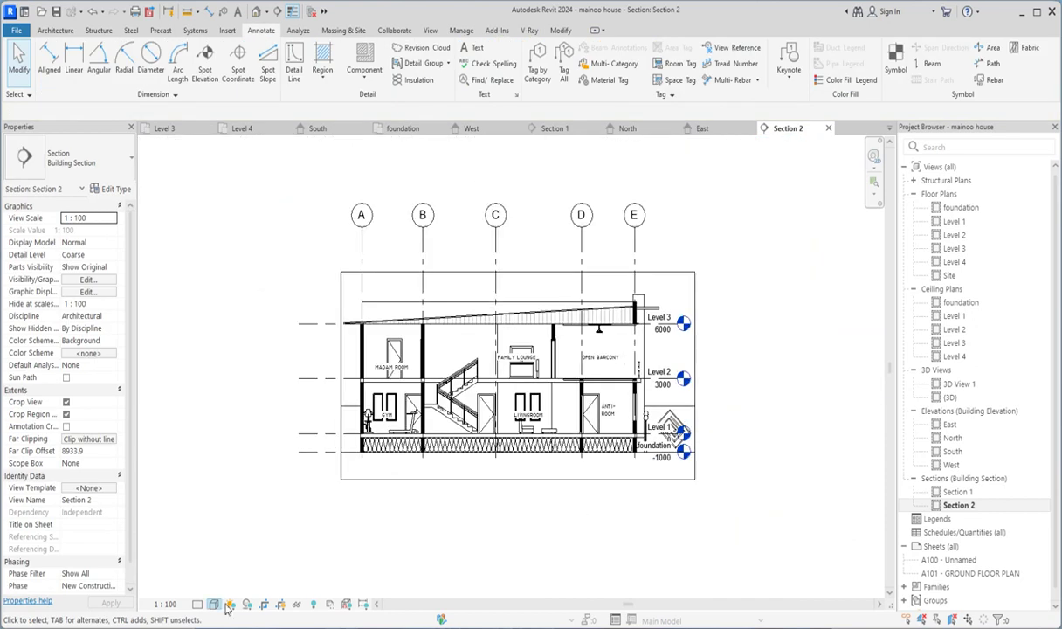
{"action": "left_click", "coordinate": [276, 605]}
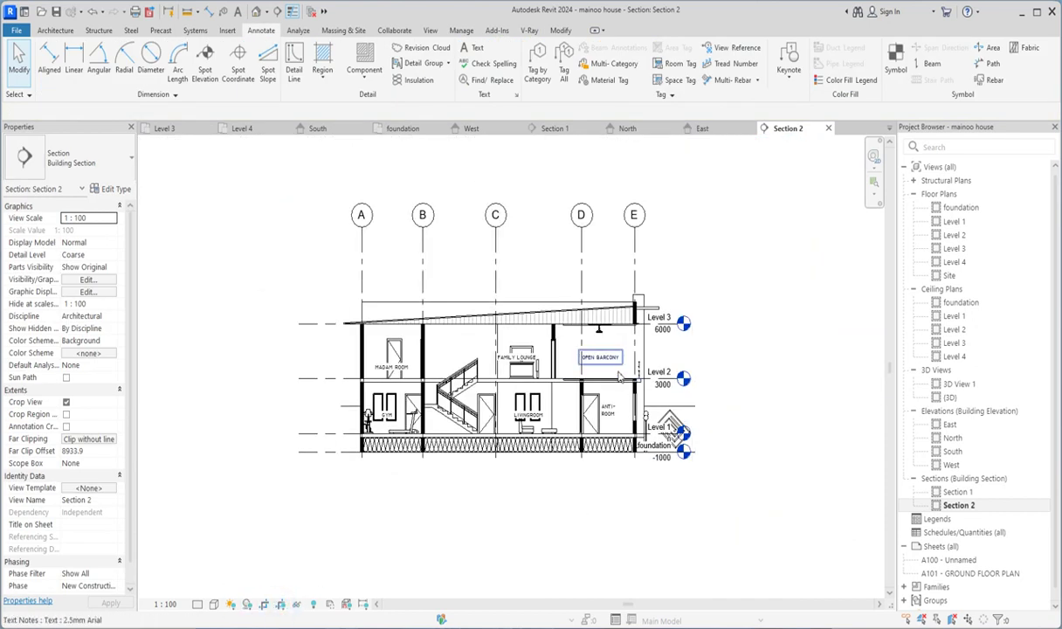
{"action": "scroll", "coordinate": [602, 374], "scroll_direction": "up", "scroll_amount": 1}
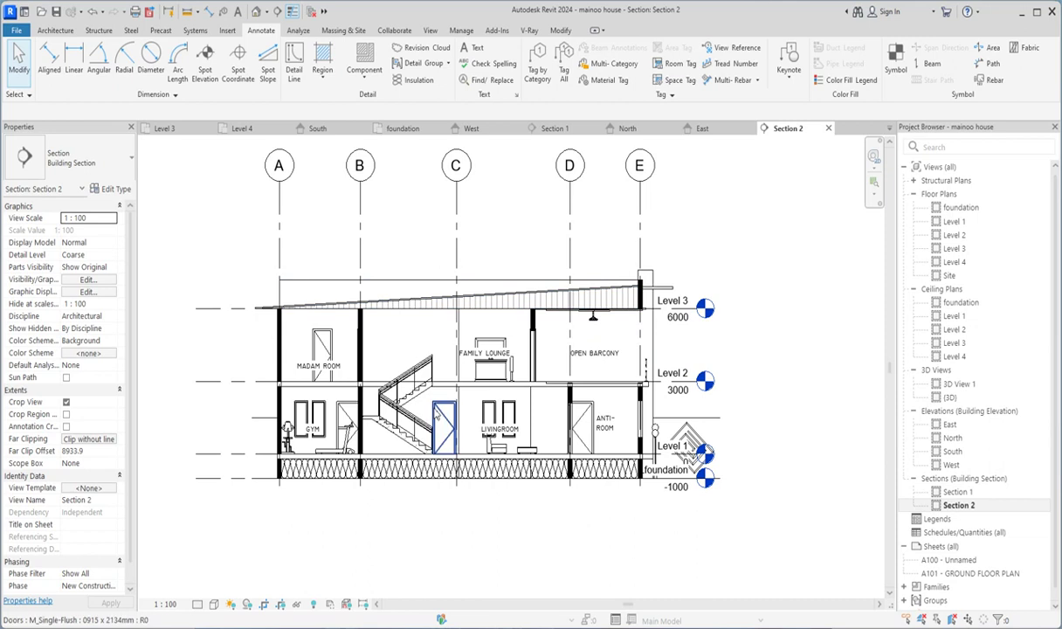
{"action": "scroll", "coordinate": [682, 398], "scroll_direction": "up", "scroll_amount": 1}
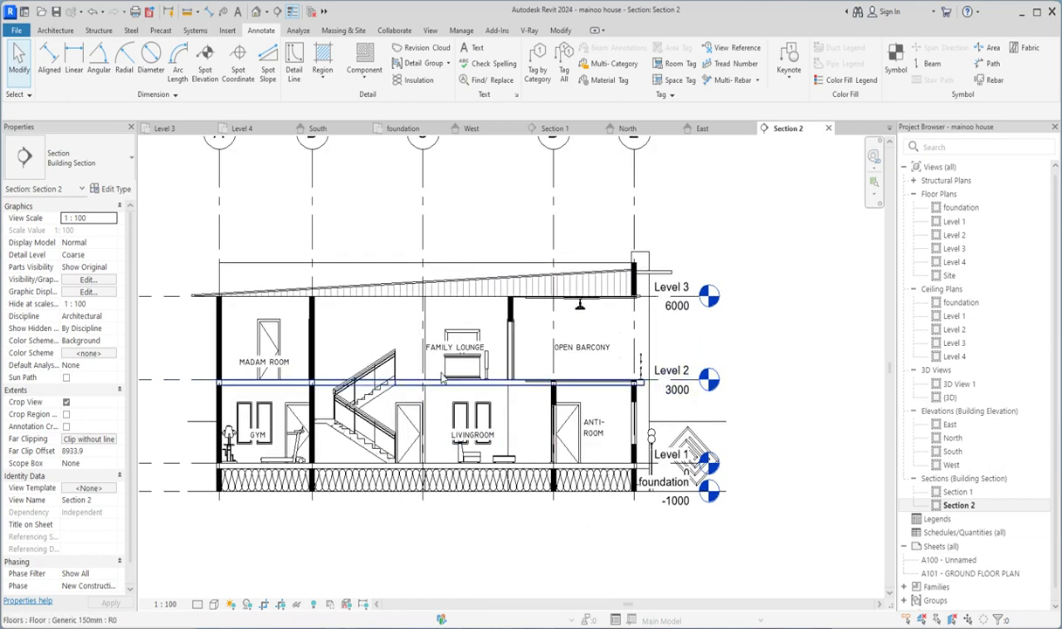
{"action": "scroll", "coordinate": [626, 380], "scroll_direction": "down", "scroll_amount": 3}
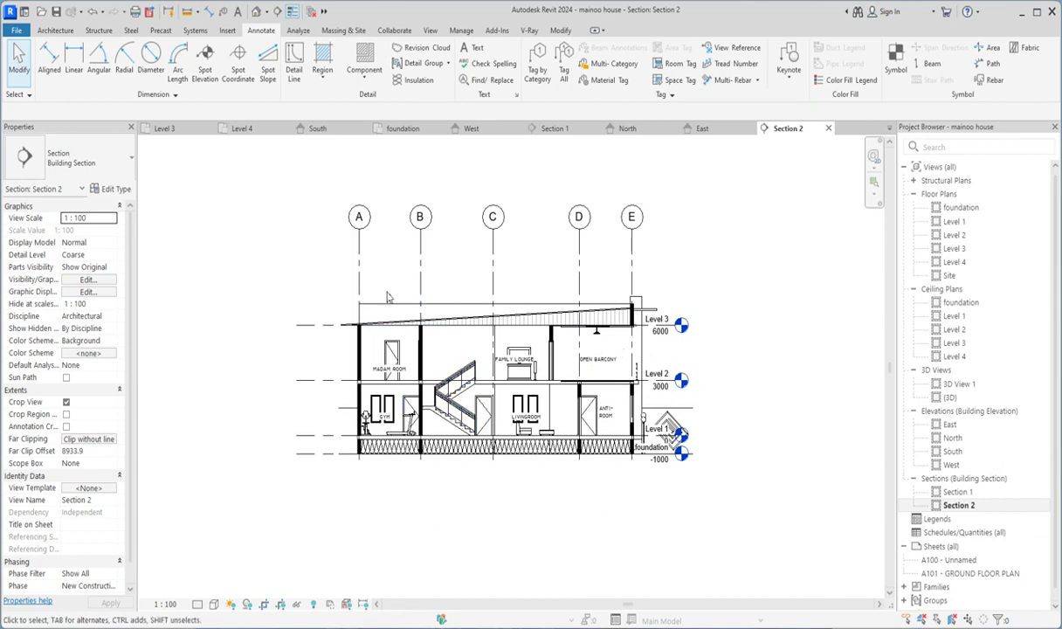